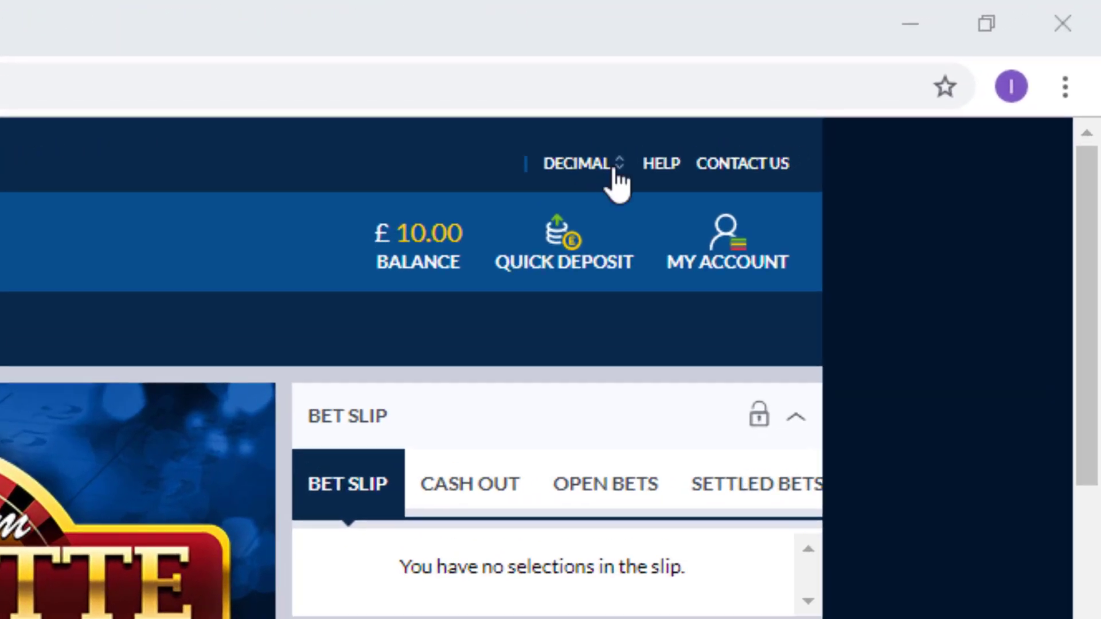
Step: Check Coral's odds format options and review the Deposits and Withdrawals, Bookie Accounts and Bet Tracker sheets in the MBR ToolBox spreadsheet
left_click(614, 172)
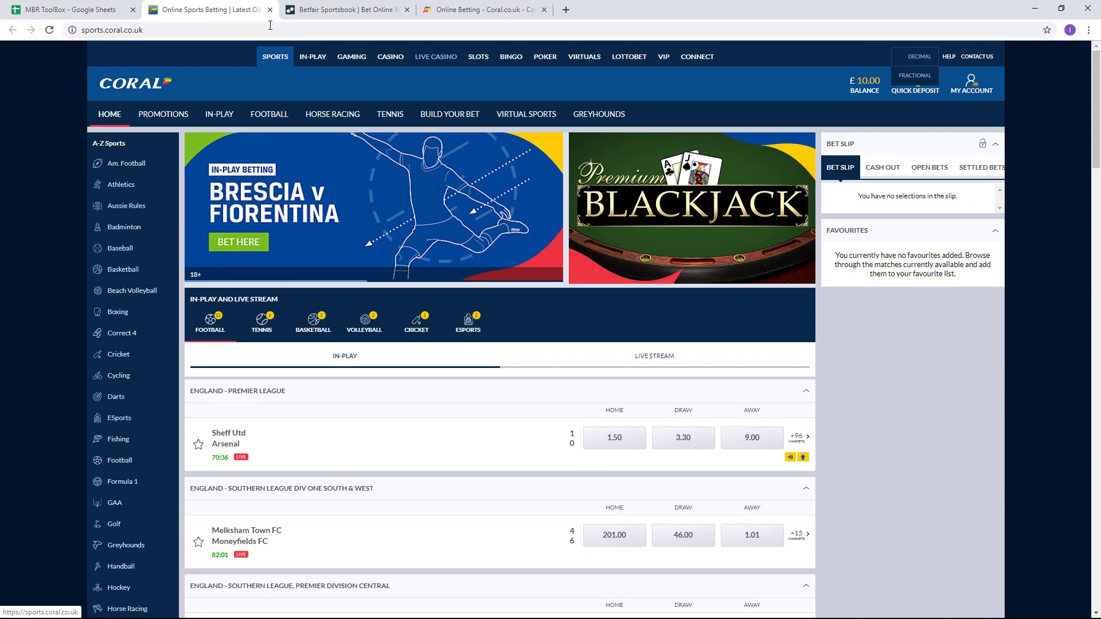
left_click(90, 16)
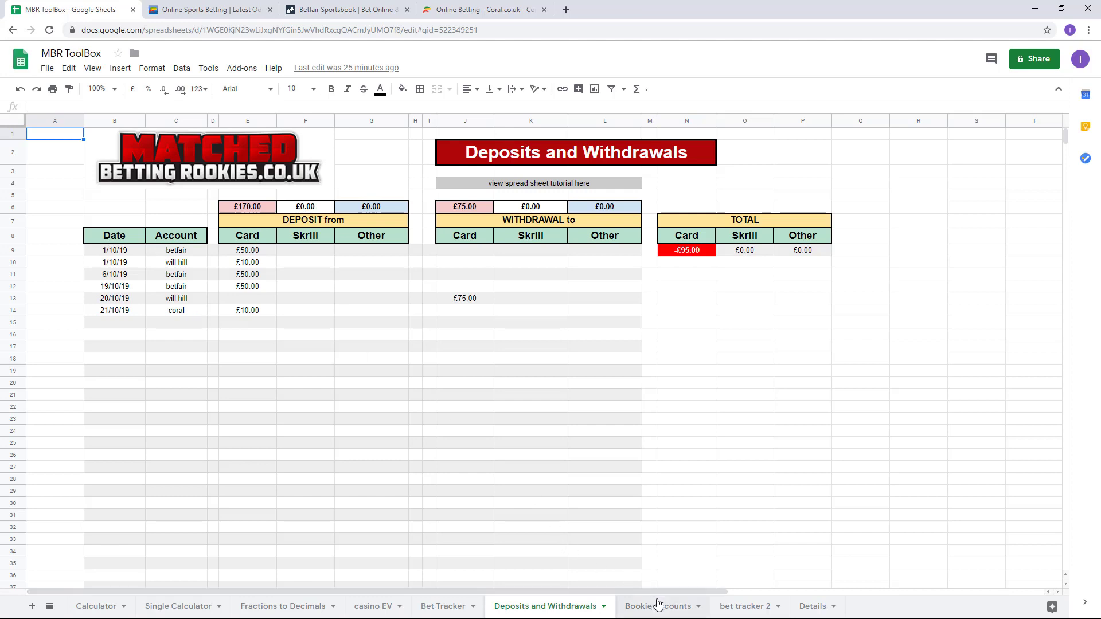
left_click(659, 606)
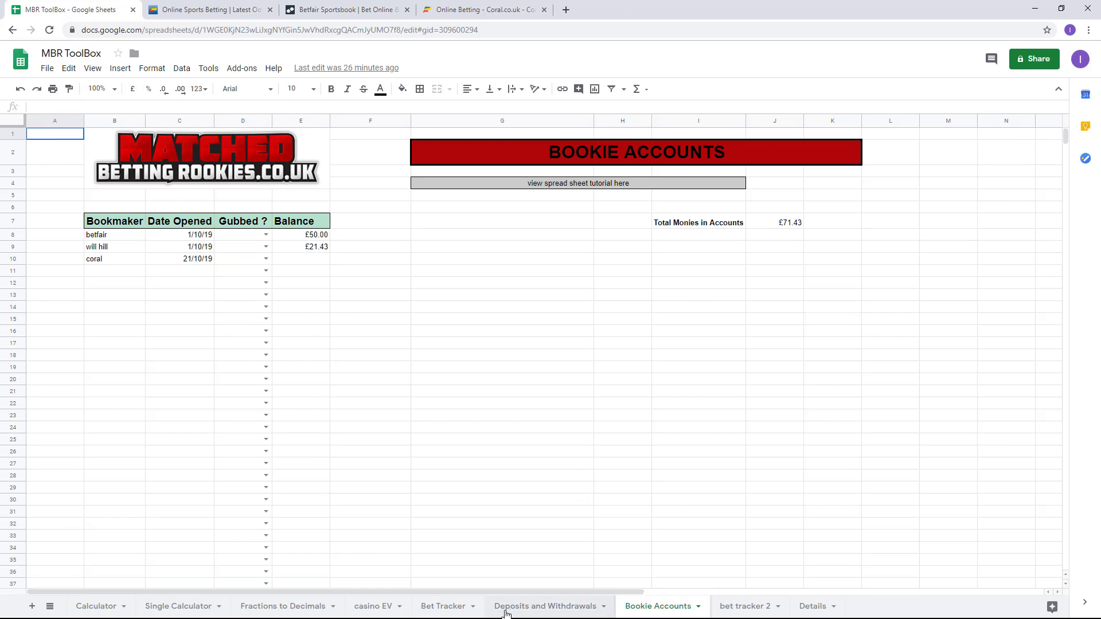
left_click(446, 609)
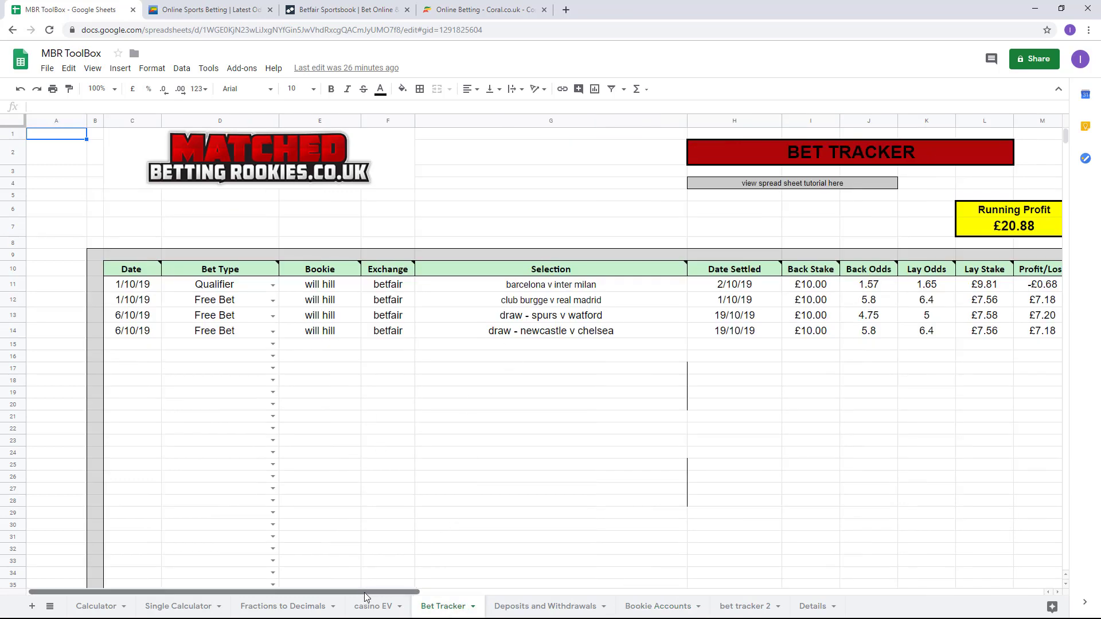
left_click_drag(359, 596, 395, 594)
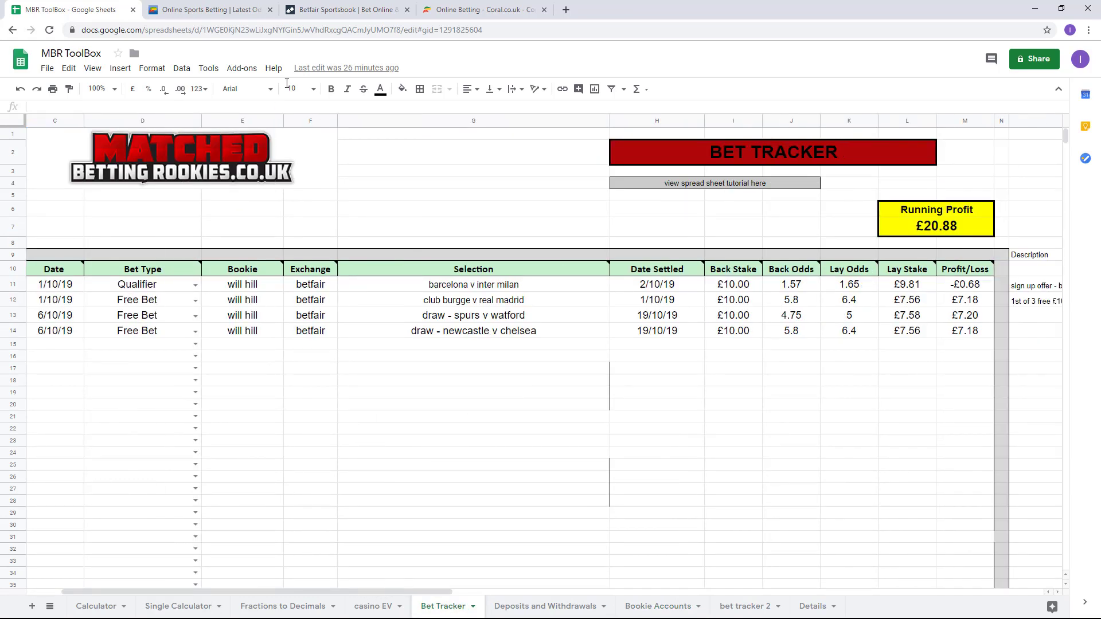
Step: Check the account balances on Betfair and Coral, and view Coral's new customer offer page
left_click(346, 16)
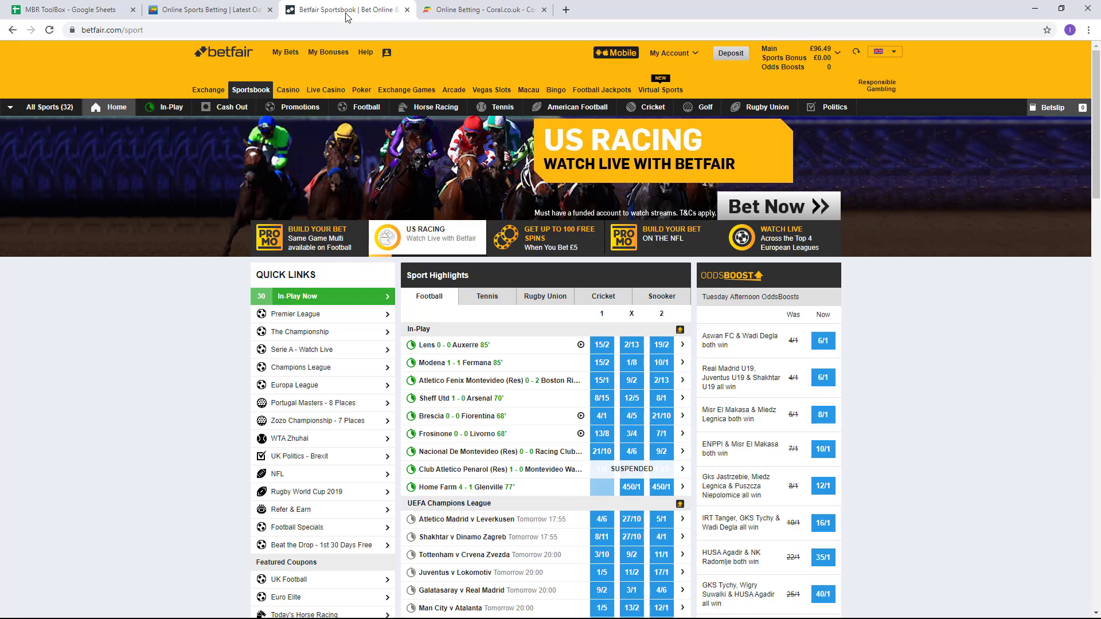
left_click(206, 12)
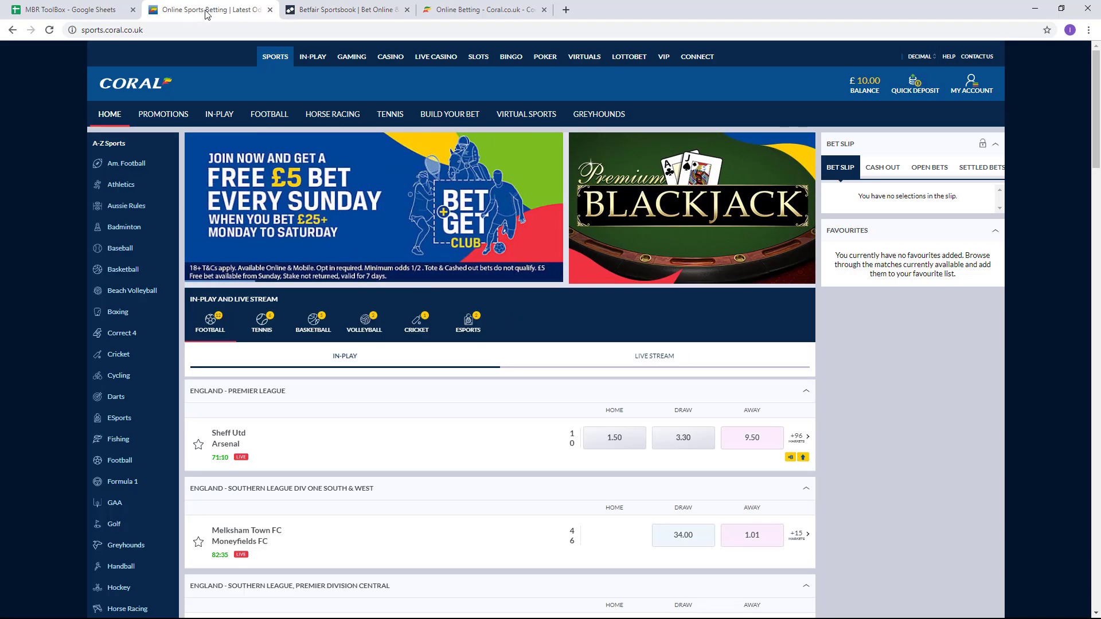
left_click(467, 11)
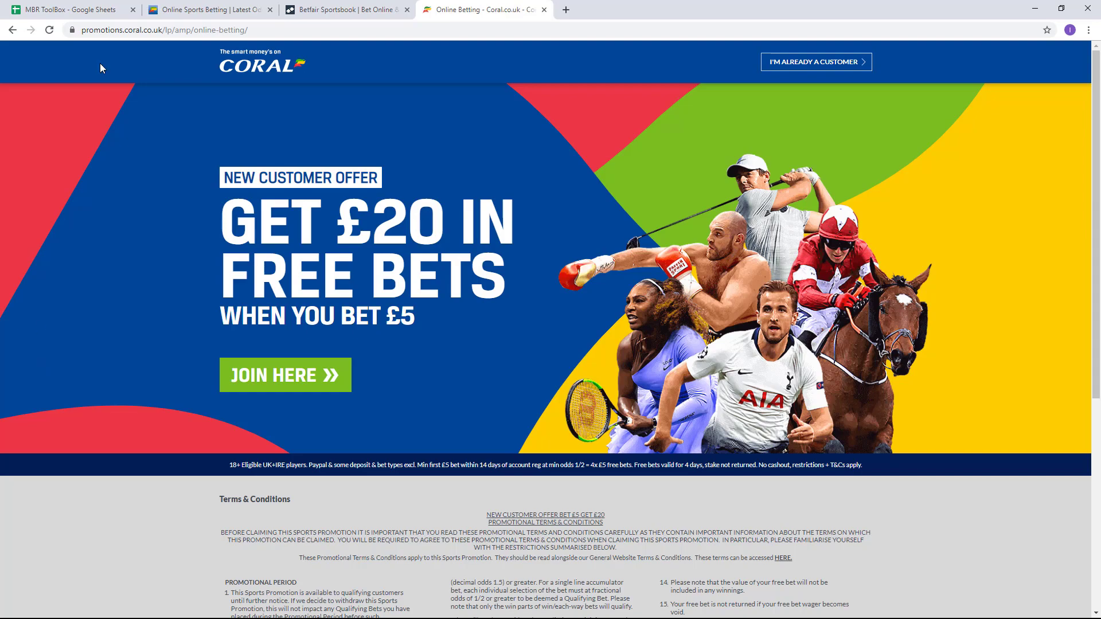
Step: Switch back to Coral's sports site and list the future football matches
left_click(161, 9)
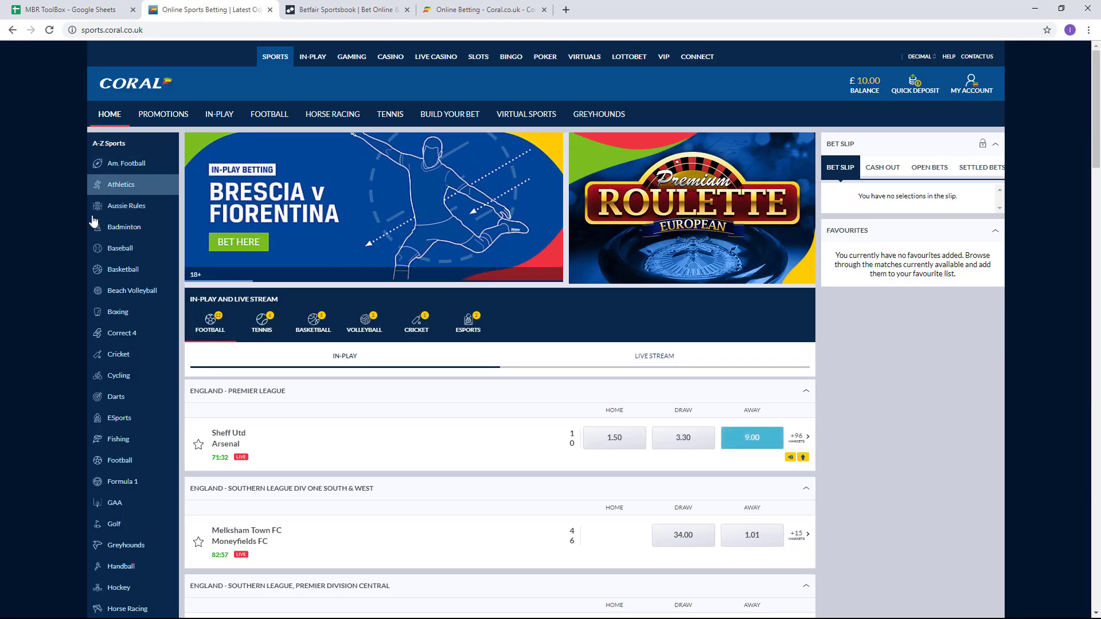
scroll(12, 423, "down", 1)
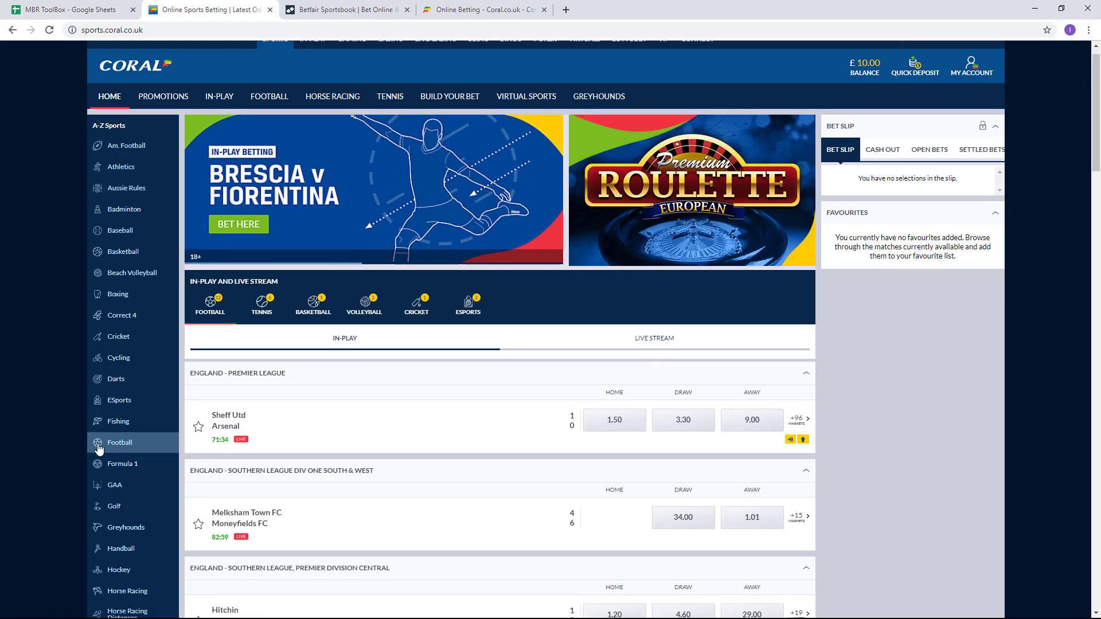
left_click(98, 449)
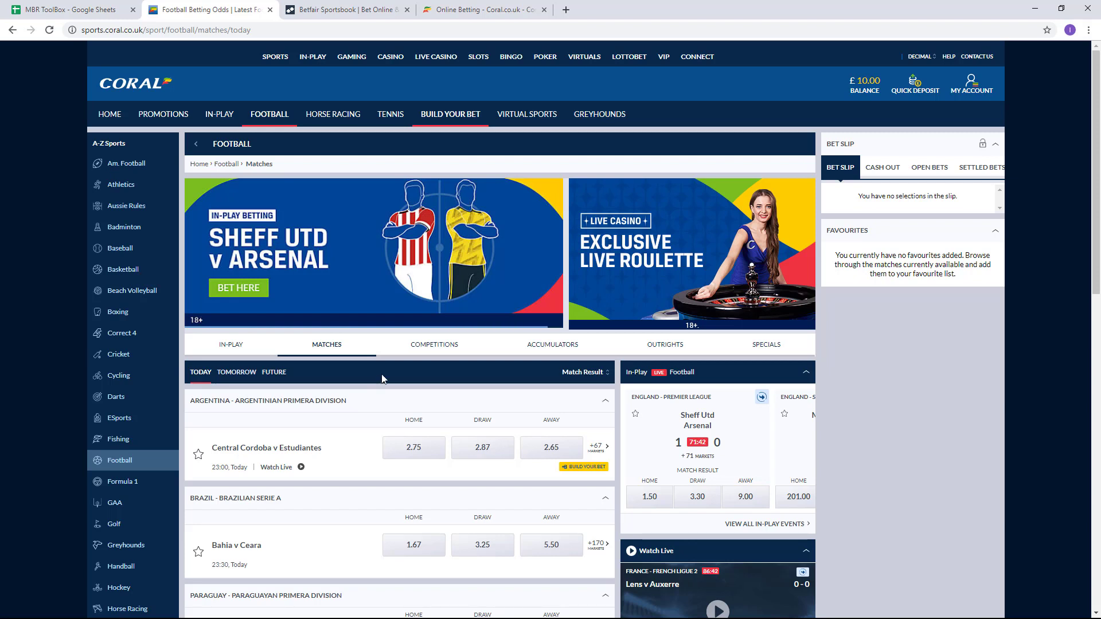
left_click(280, 376)
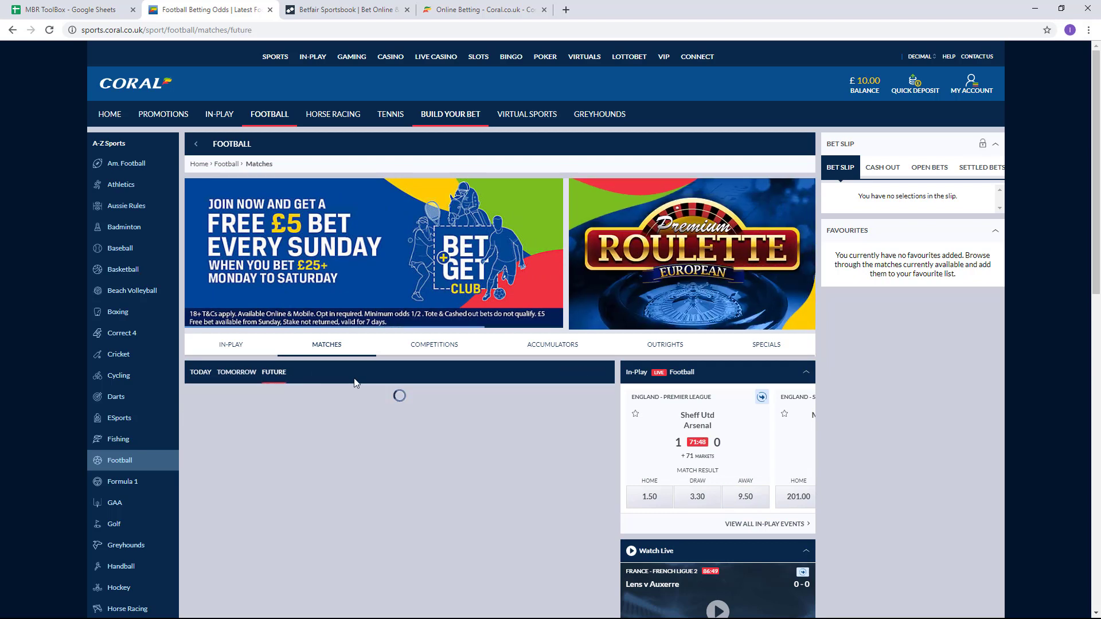
Step: Collapse the UEFA Champions League and Europa League groups and open the Premier League match Liverpool v Tottenham
scroll(351, 382, "down", 1)
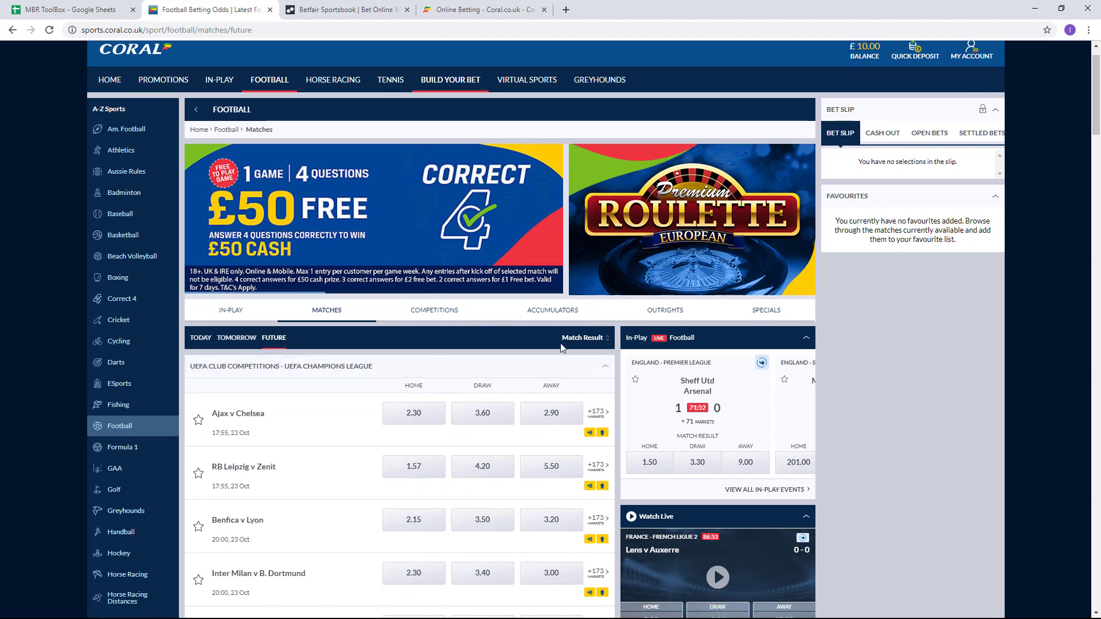
left_click(607, 361)
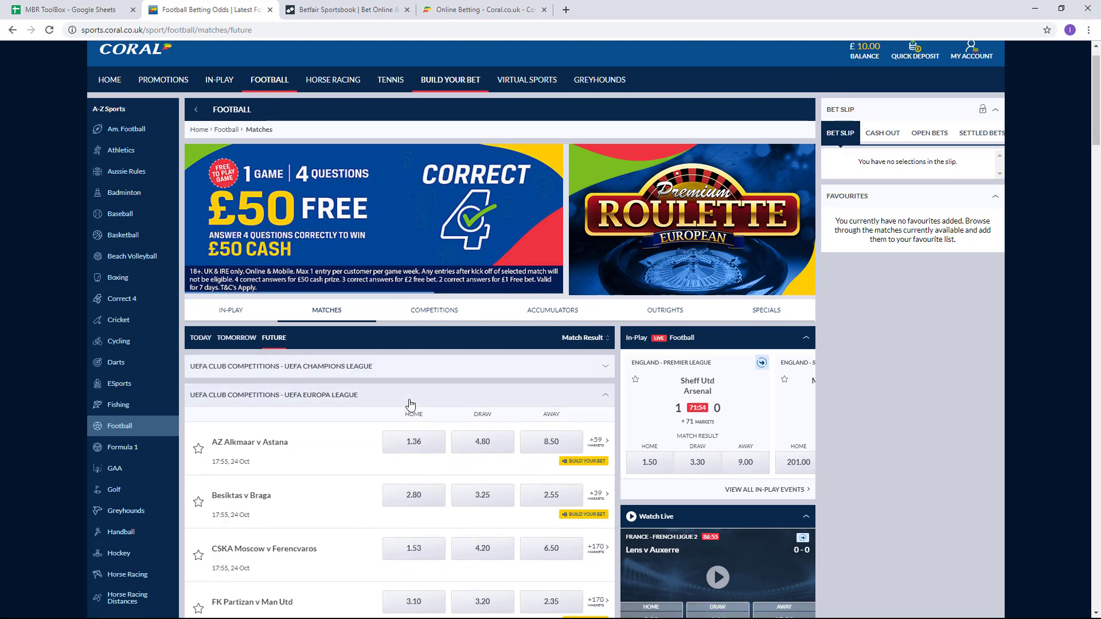
left_click(601, 391)
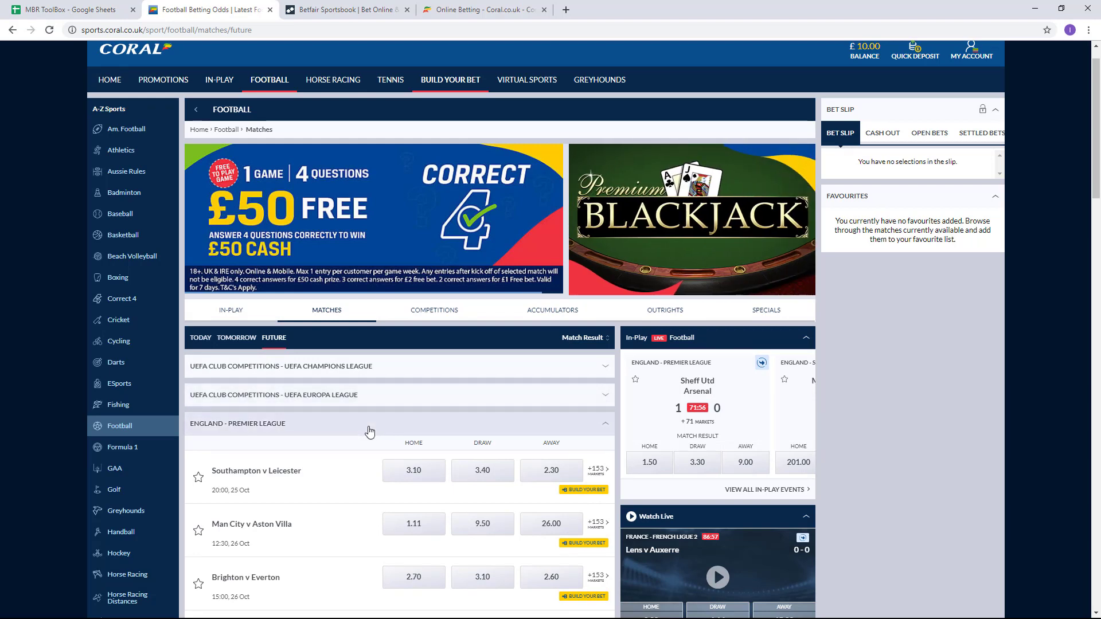
scroll(368, 431, "down", 1)
scroll(368, 431, "down", 2)
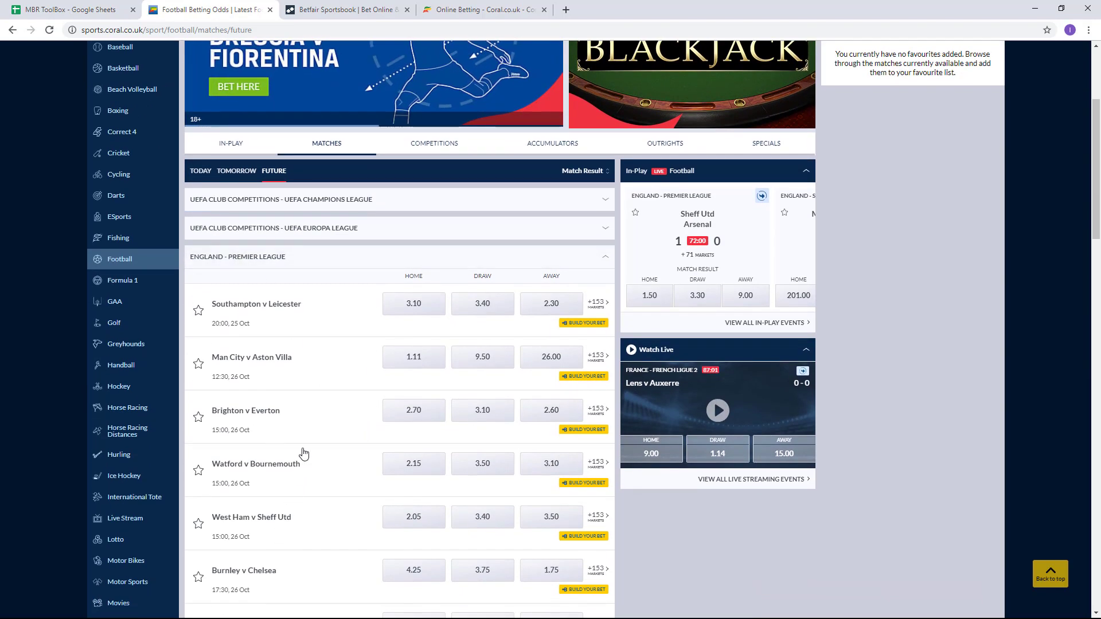
scroll(304, 454, "down", 2)
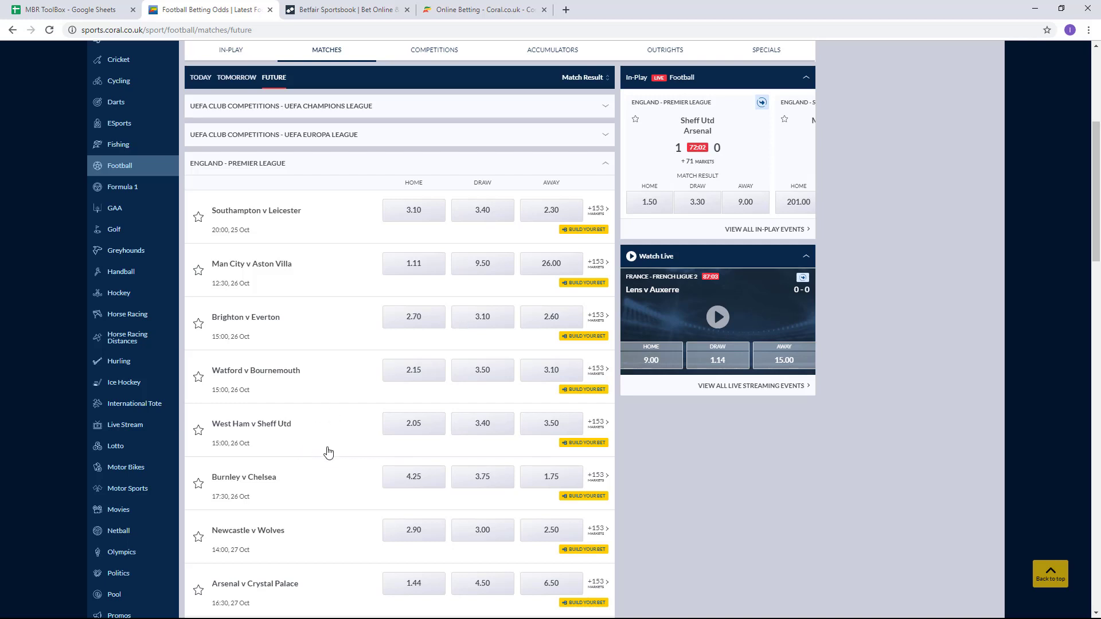
scroll(328, 453, "down", 3)
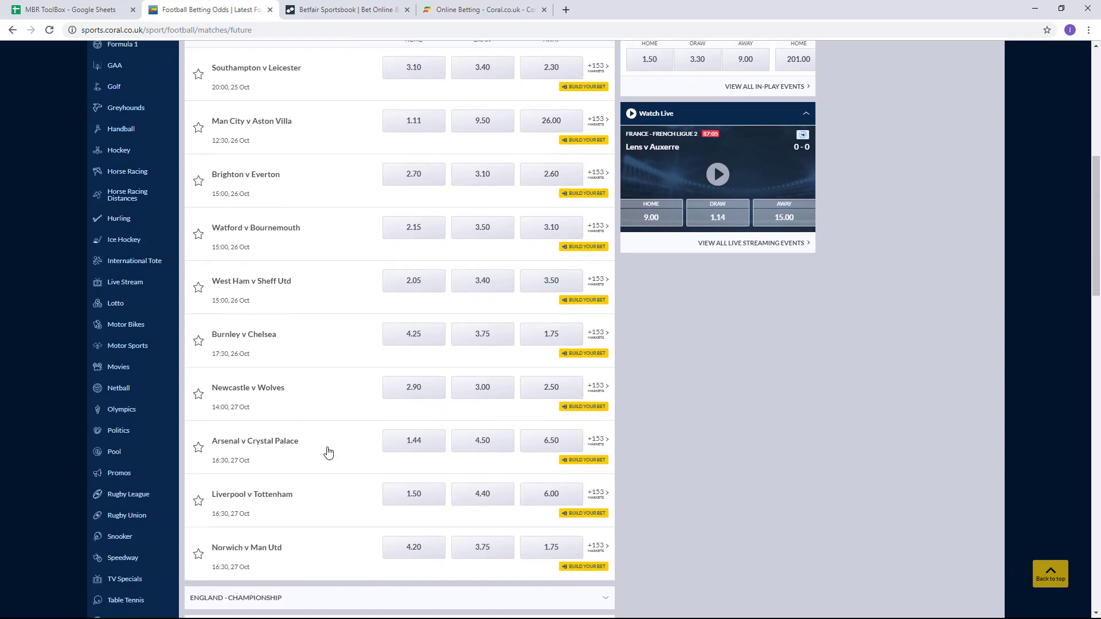
left_click(270, 496)
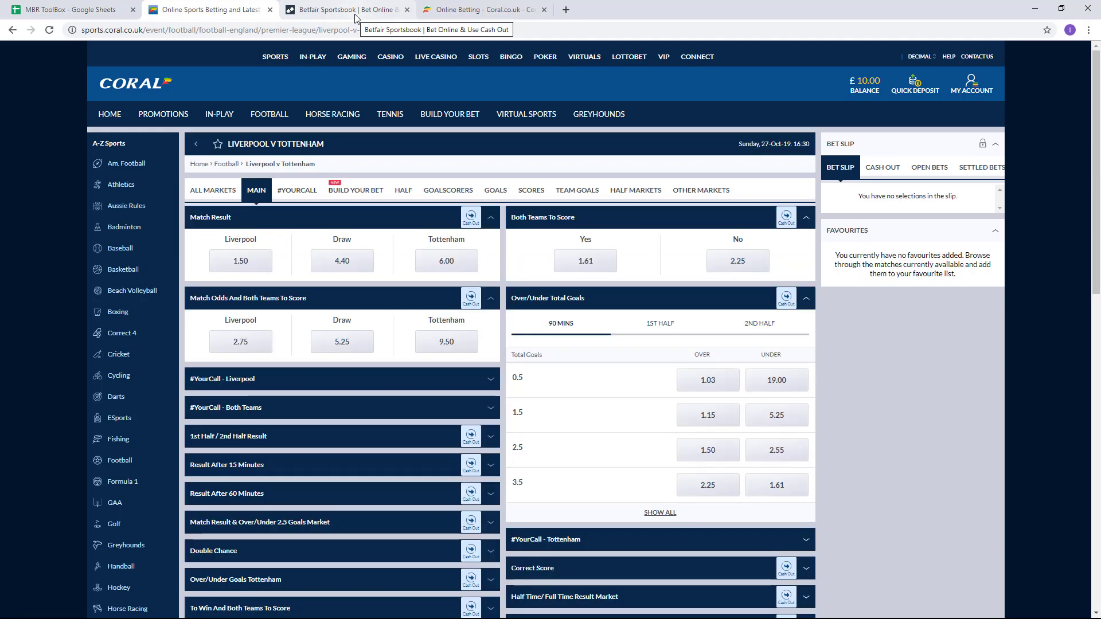
Step: Switch to Betfair, search the Exchange for "liverpool" and open the Liverpool v Tottenham market
left_click(355, 14)
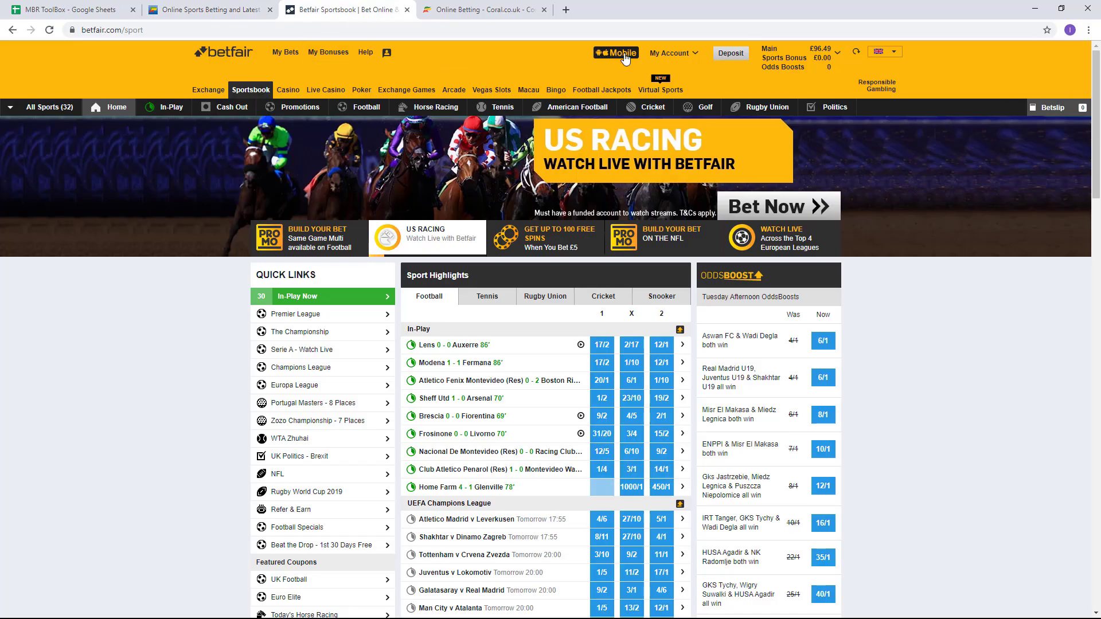
left_click(210, 92)
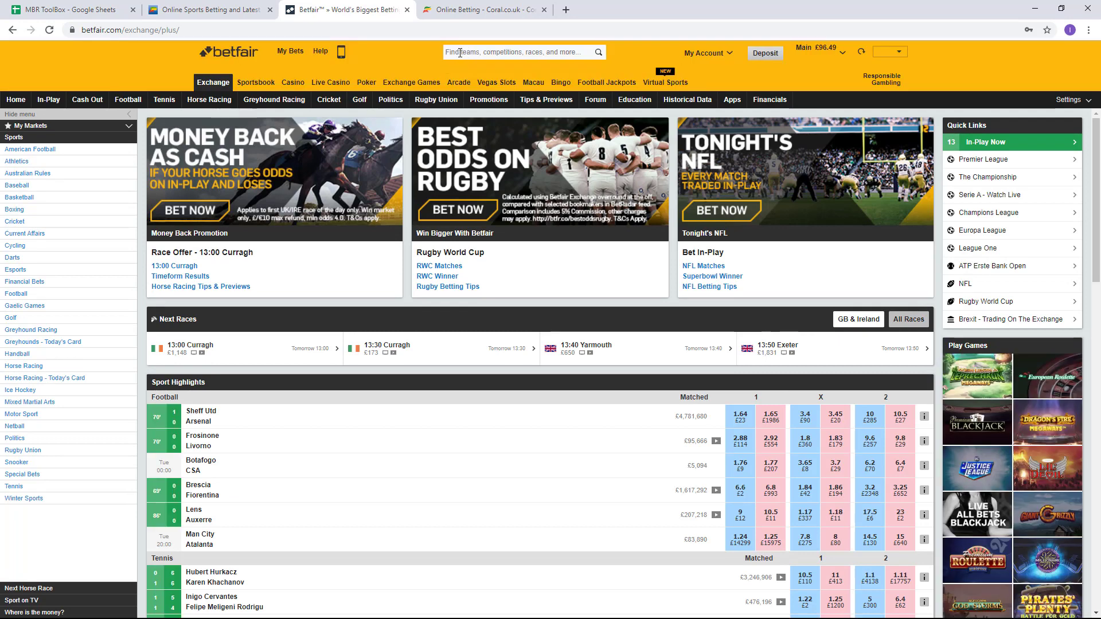
left_click(460, 52)
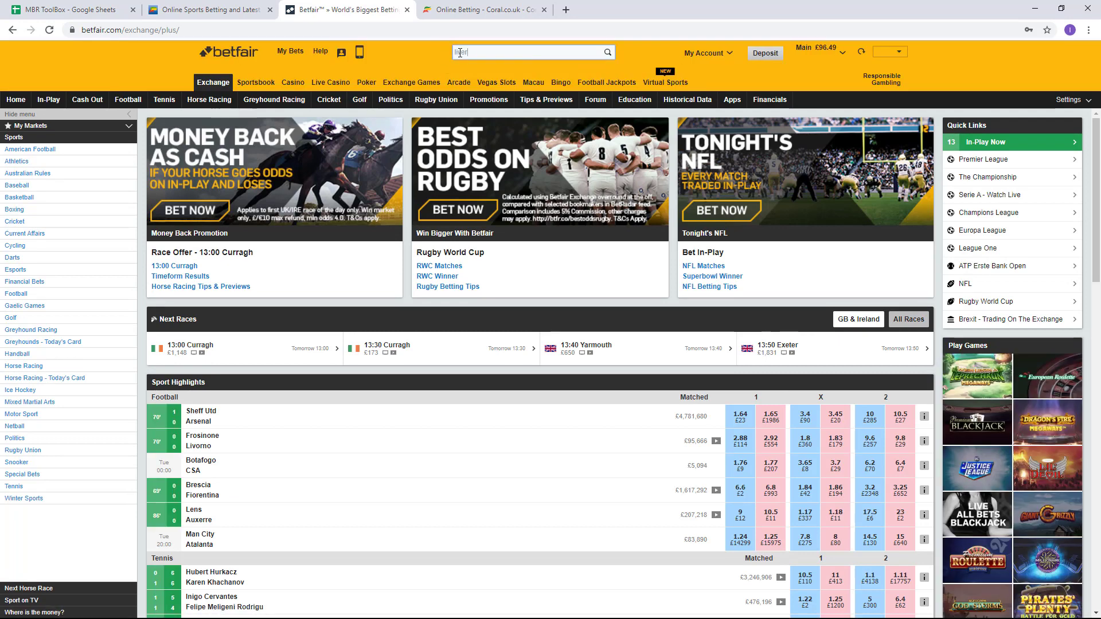
type("liverpool v")
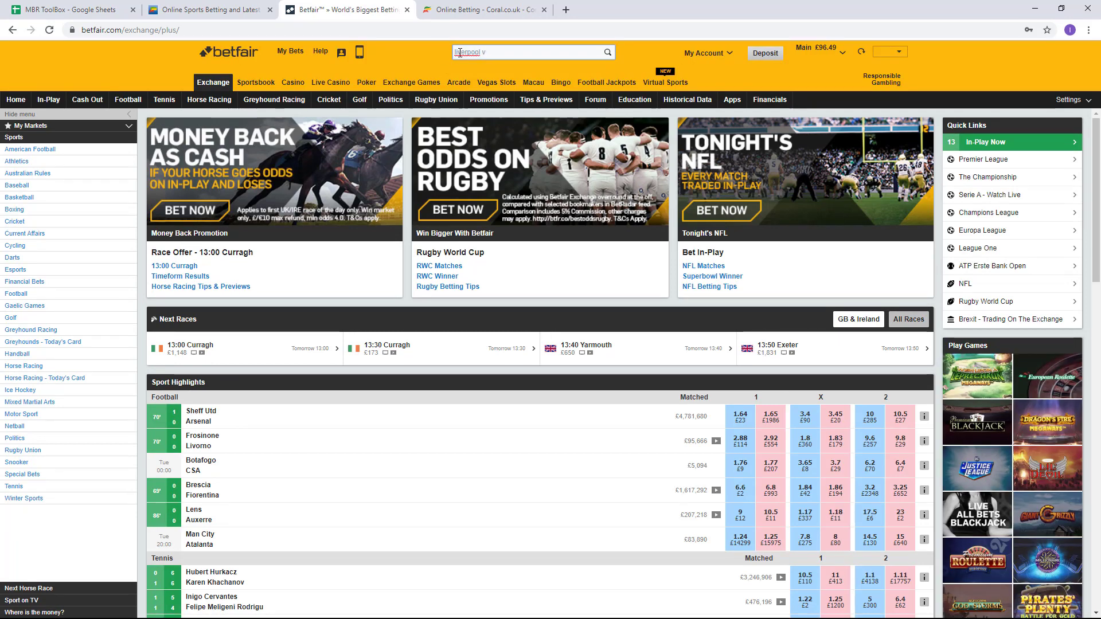
key("BackSpace")
key("BackSpace")
key("Return")
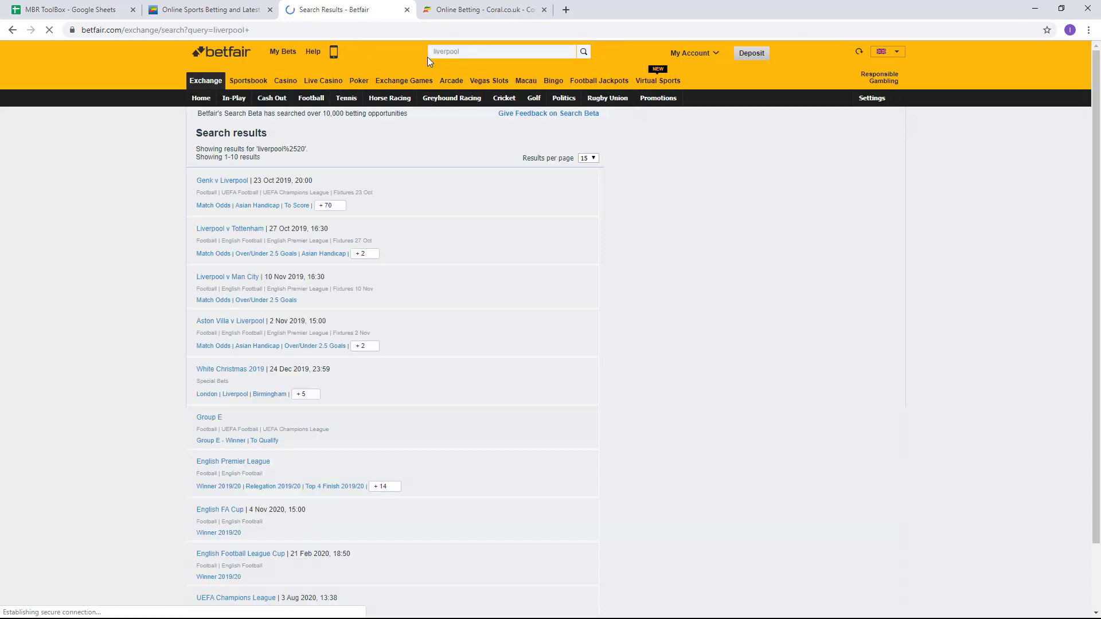
left_click(209, 230)
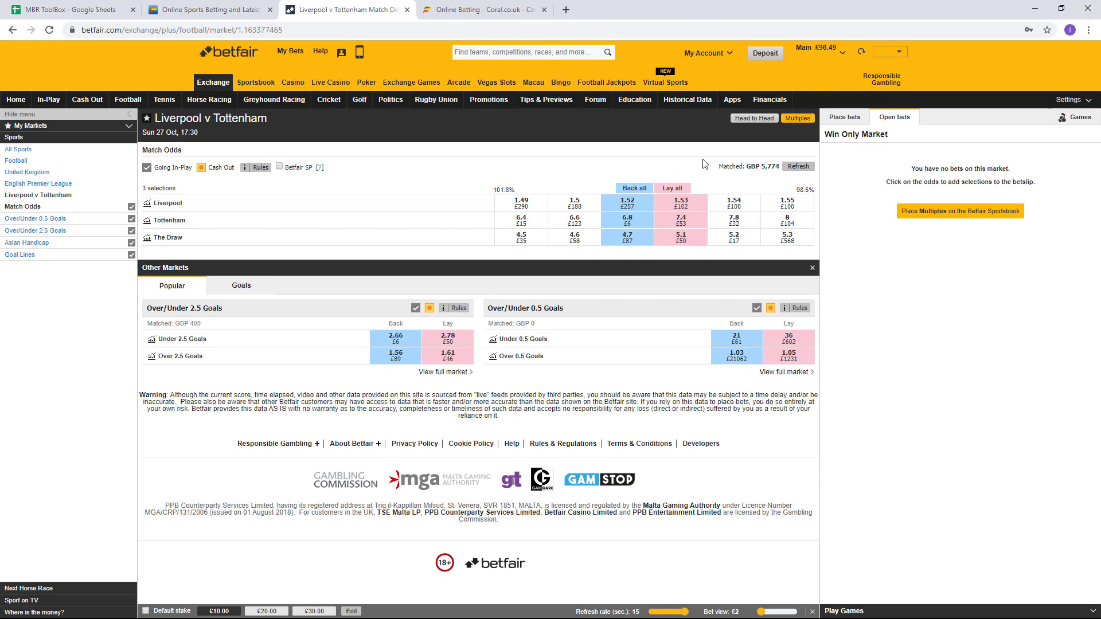
Step: In the MBR ToolBox Single Calculator sheet, set the qualifying bet's back odds to 1.5, taken from Coral's Liverpool match result odds
left_click(78, 9)
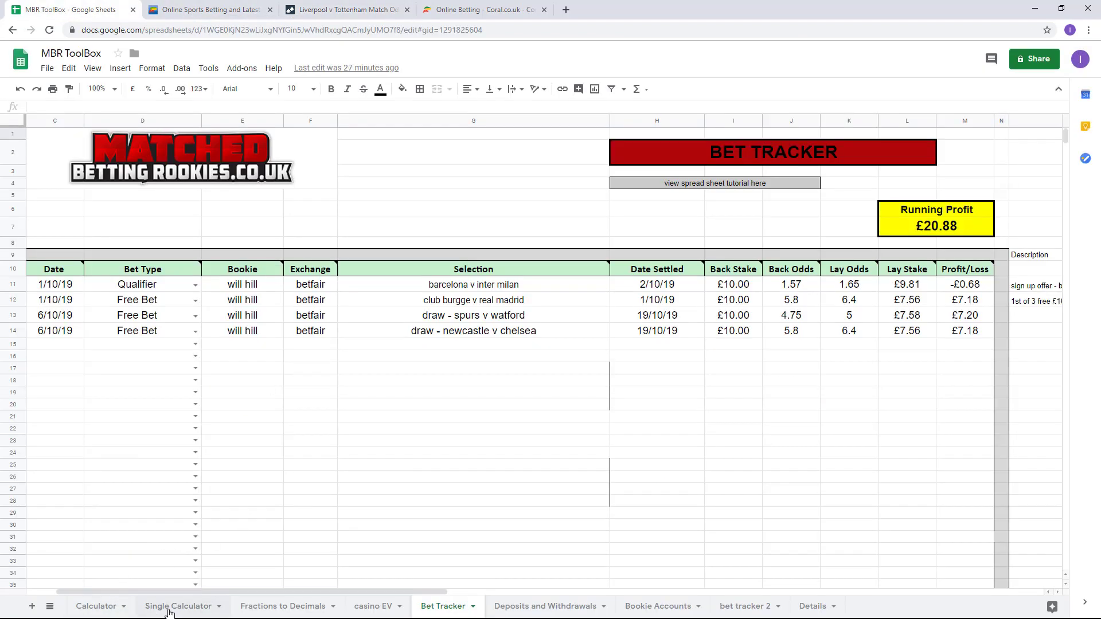
left_click(174, 611)
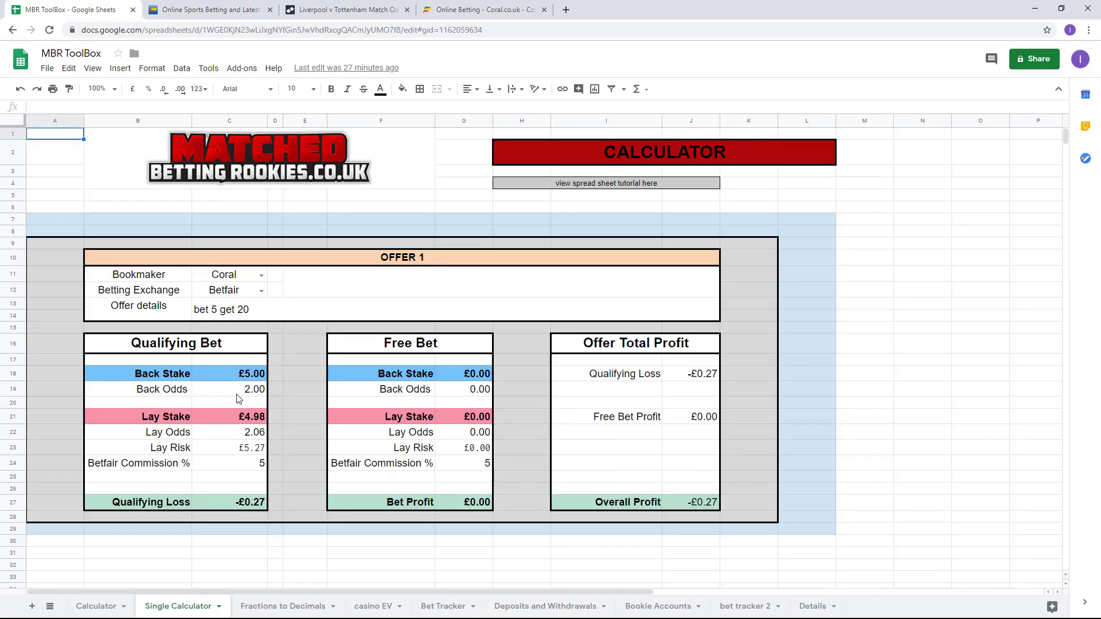
left_click(240, 394)
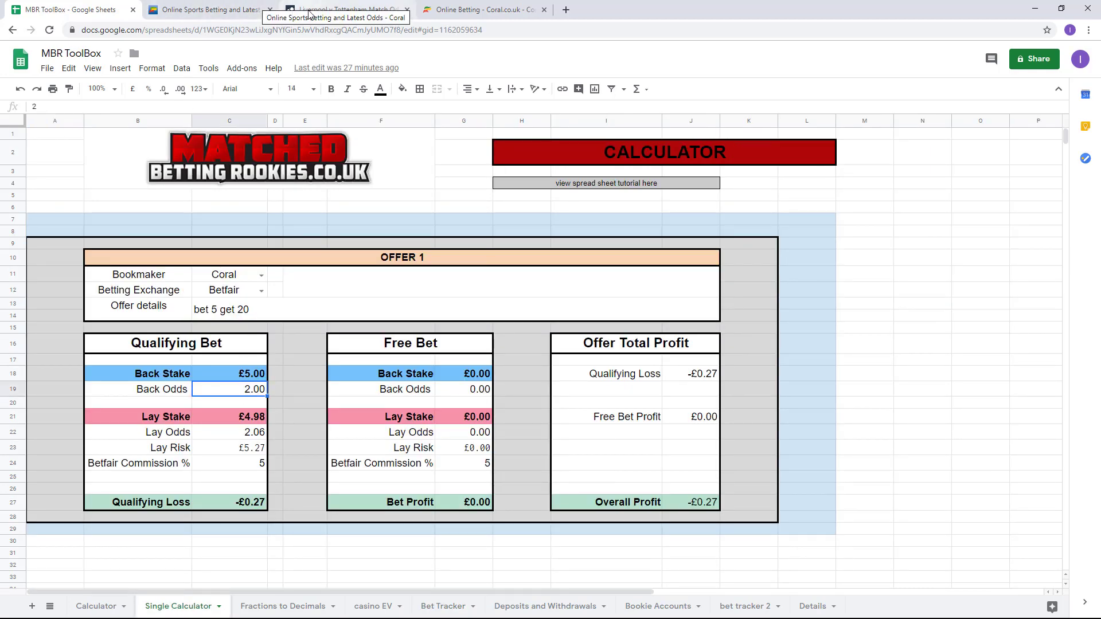
left_click(238, 16)
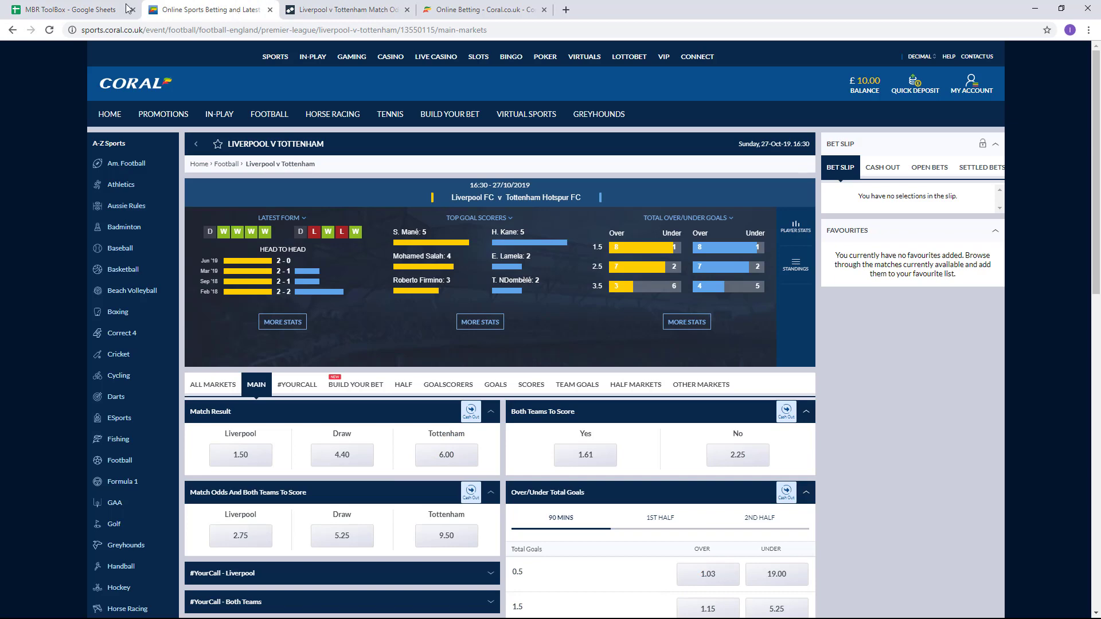
left_click(90, 9)
type("1.5")
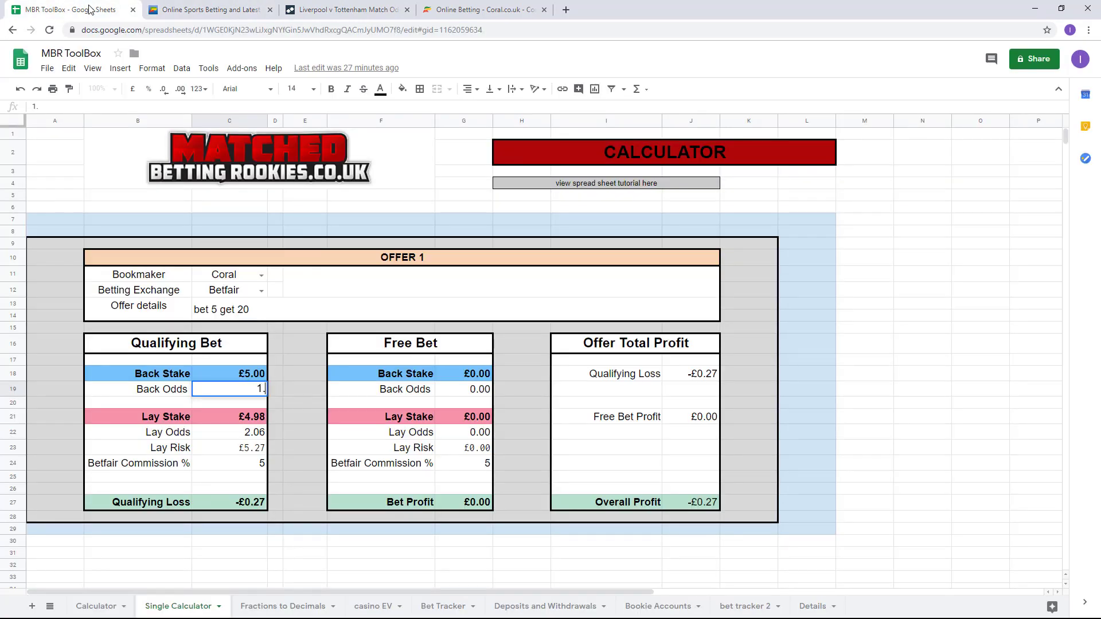
Step: Set the qualifying bet's lay odds to 1.53
left_click(228, 434)
type("1")
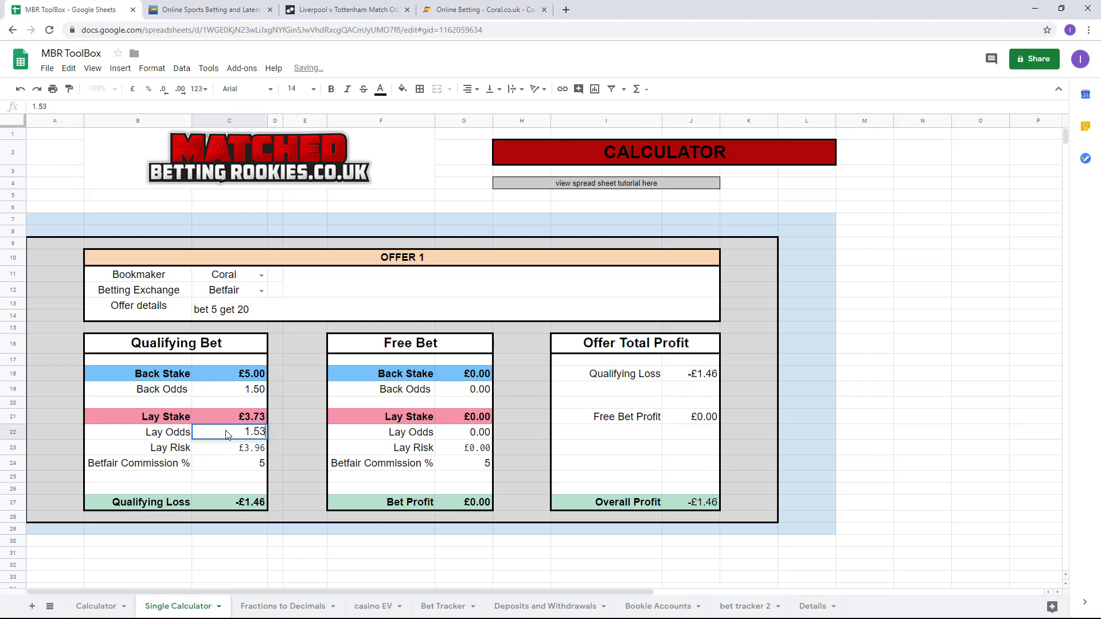
type(".53")
left_click(252, 463)
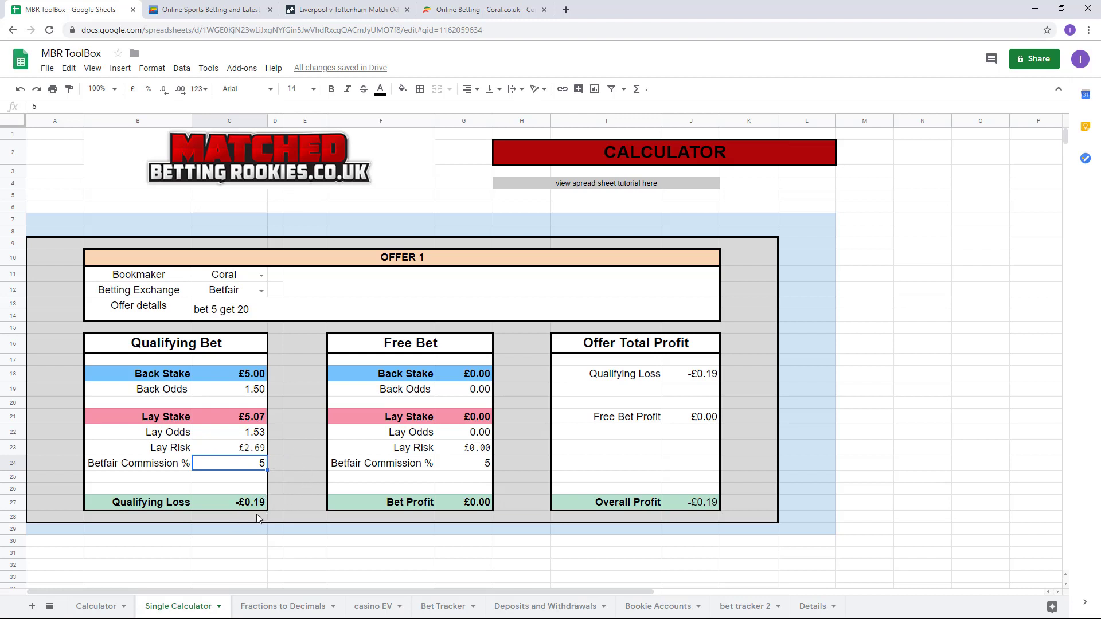
Step: On Coral, add Liverpool to win at odds of 1.50 to the bet slip with a £5 stake
left_click(233, 13)
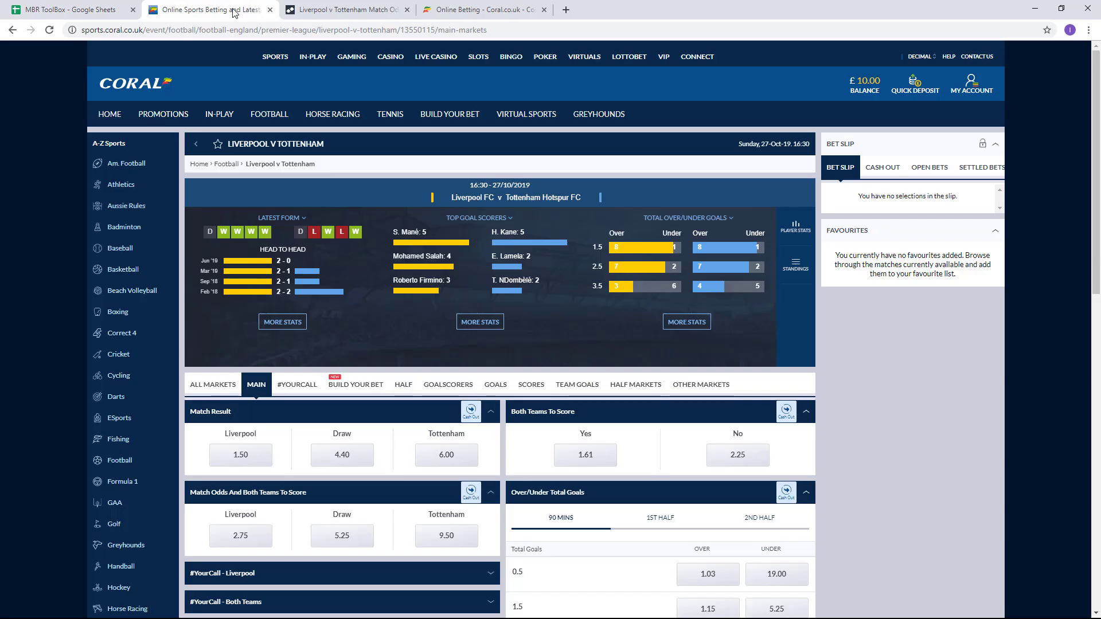
left_click(229, 462)
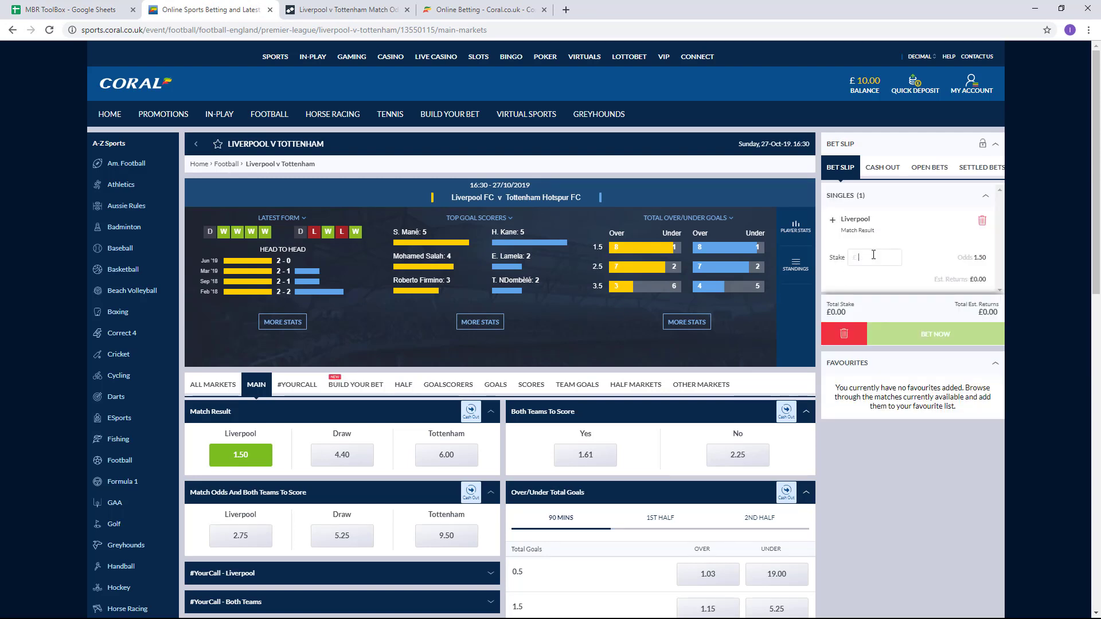
type("5")
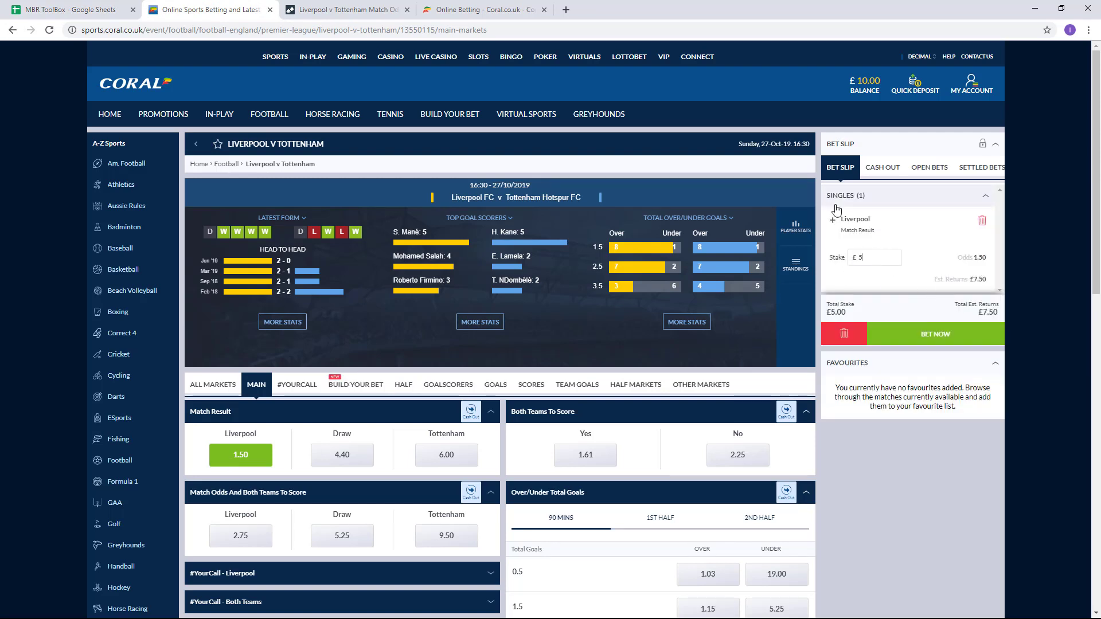
Step: On Betfair, add a lay bet on Liverpool at odds of 1.53 with a £5.07 backer's stake and submit it for confirmation
left_click(312, 10)
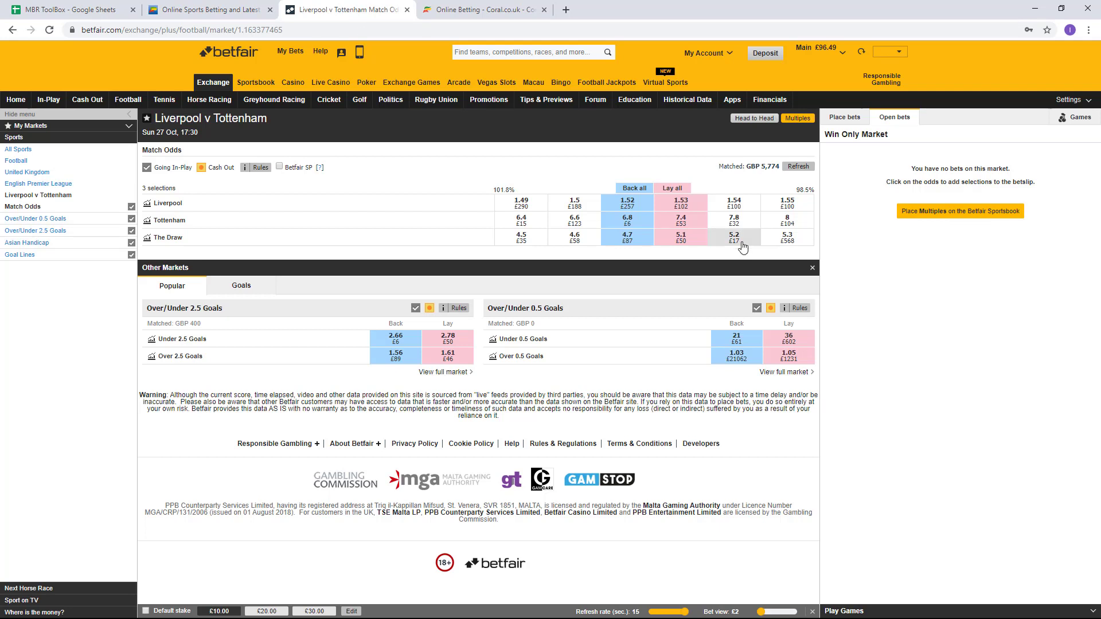
left_click(681, 204)
left_click(1043, 187)
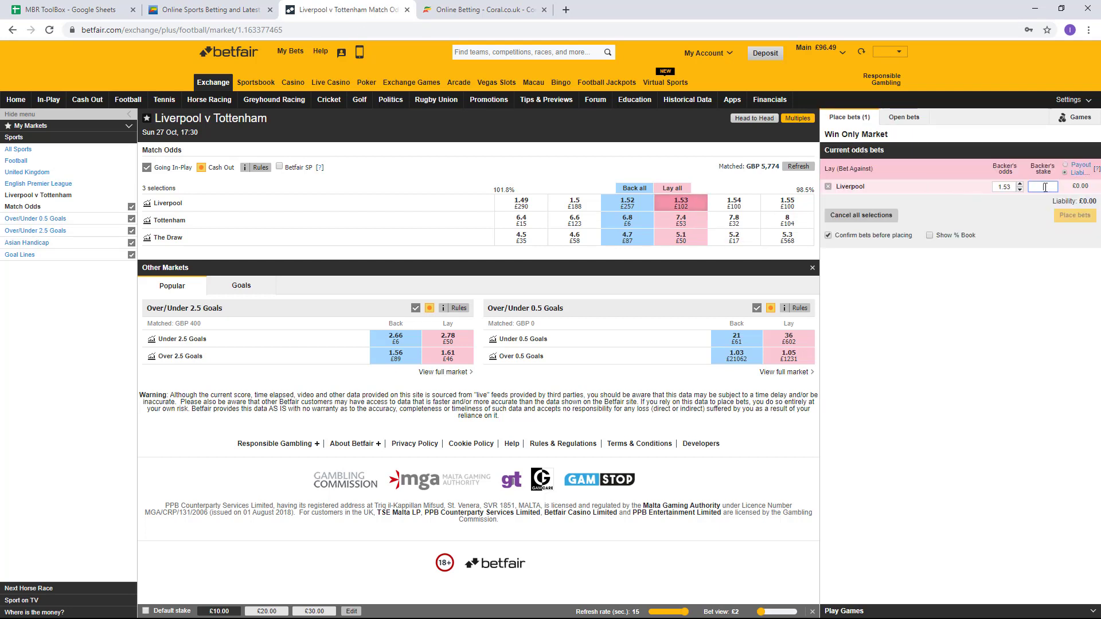
type("5.07")
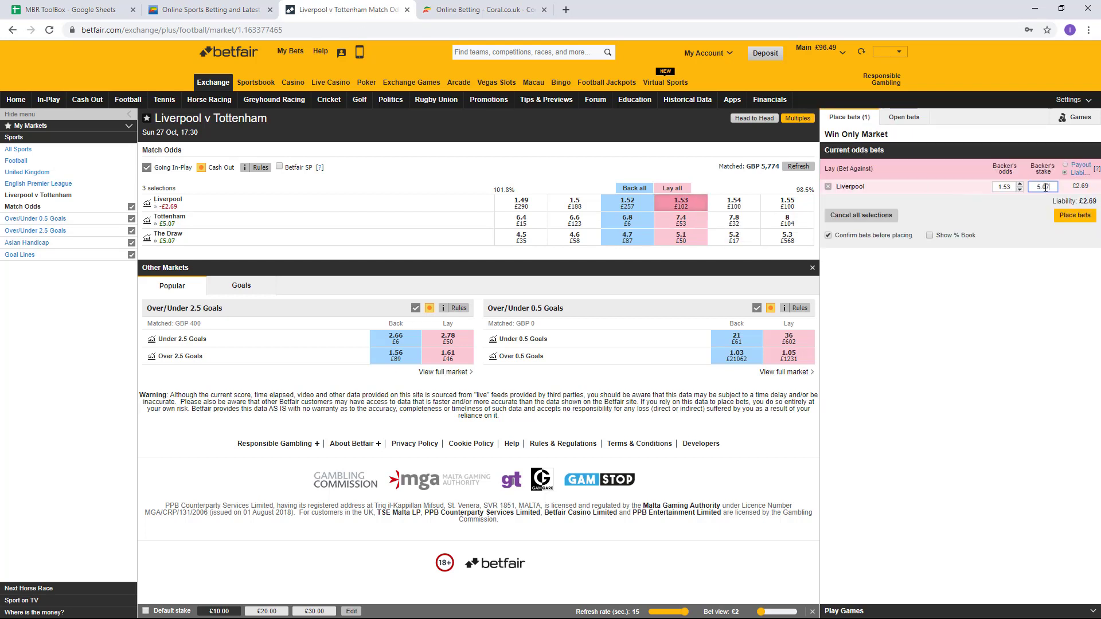
left_click(1063, 219)
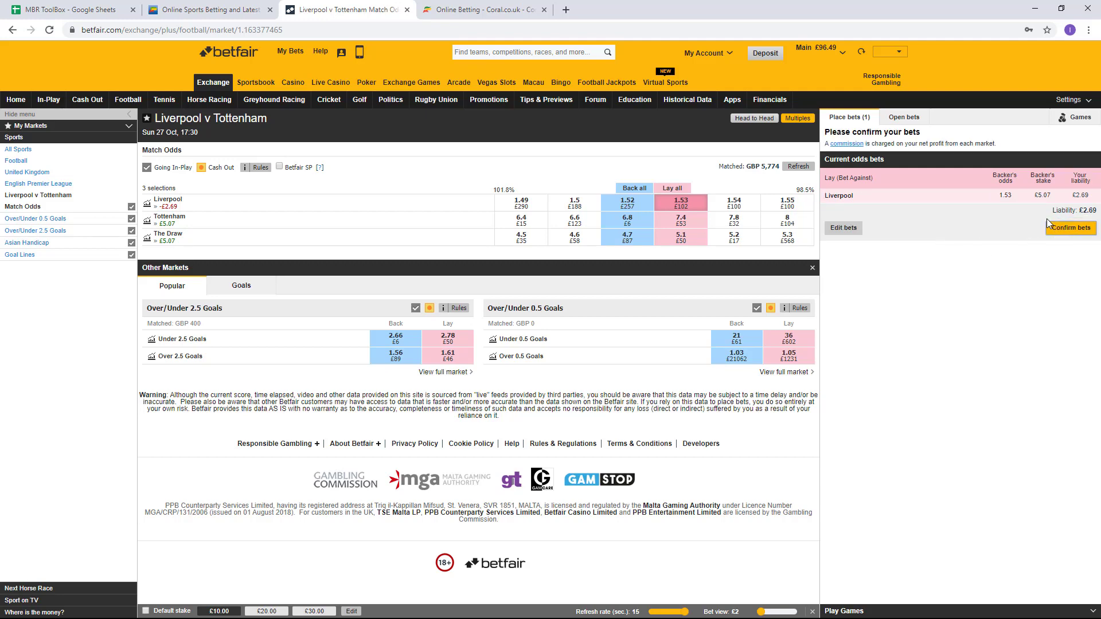
Step: Place the £5 Liverpool bet on Coral and confirm the matching £5.07 lay bet on Betfair
left_click(45, 11)
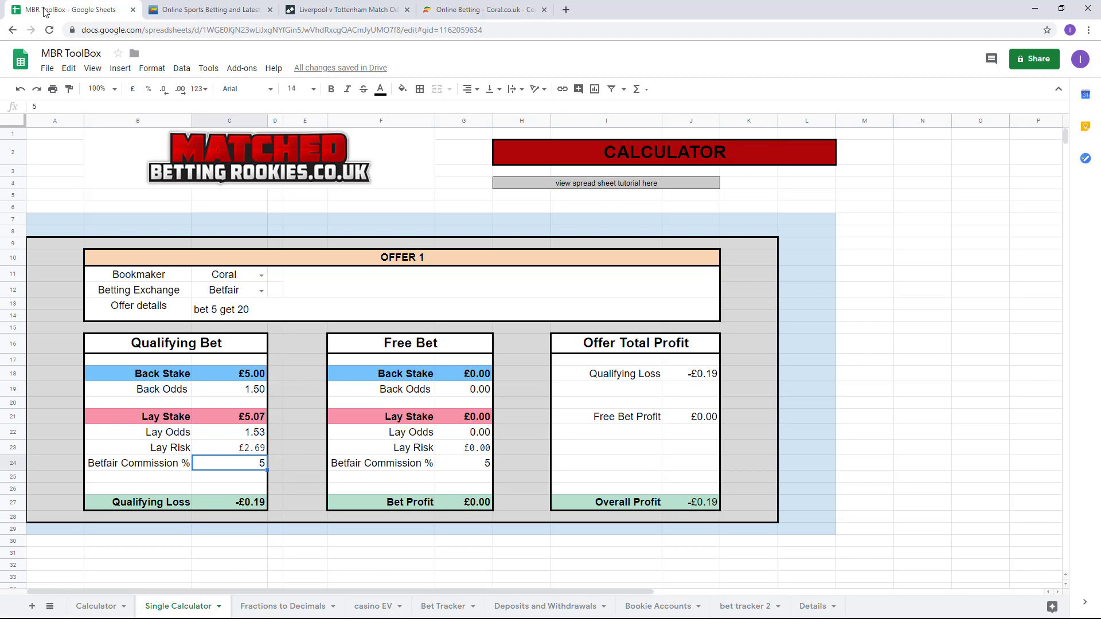
left_click(305, 13)
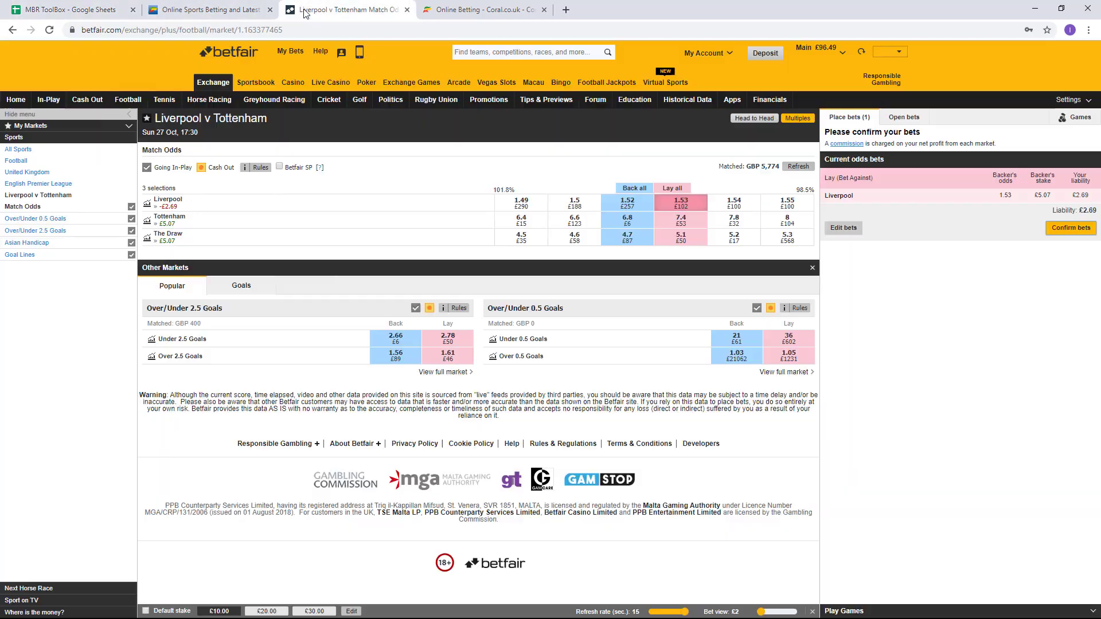
left_click(227, 11)
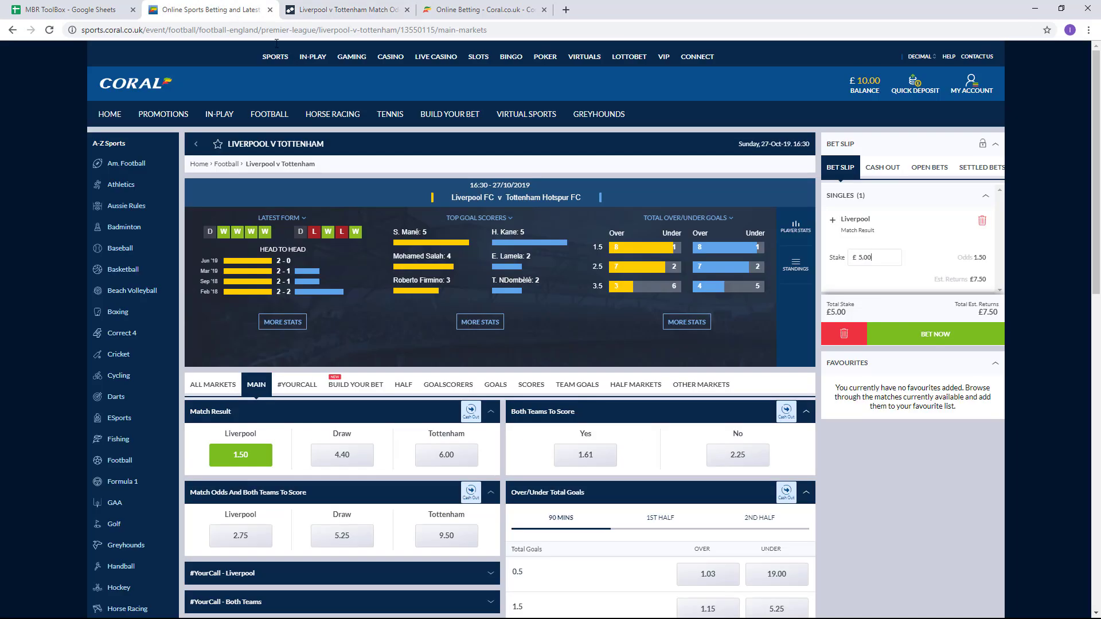
left_click(934, 334)
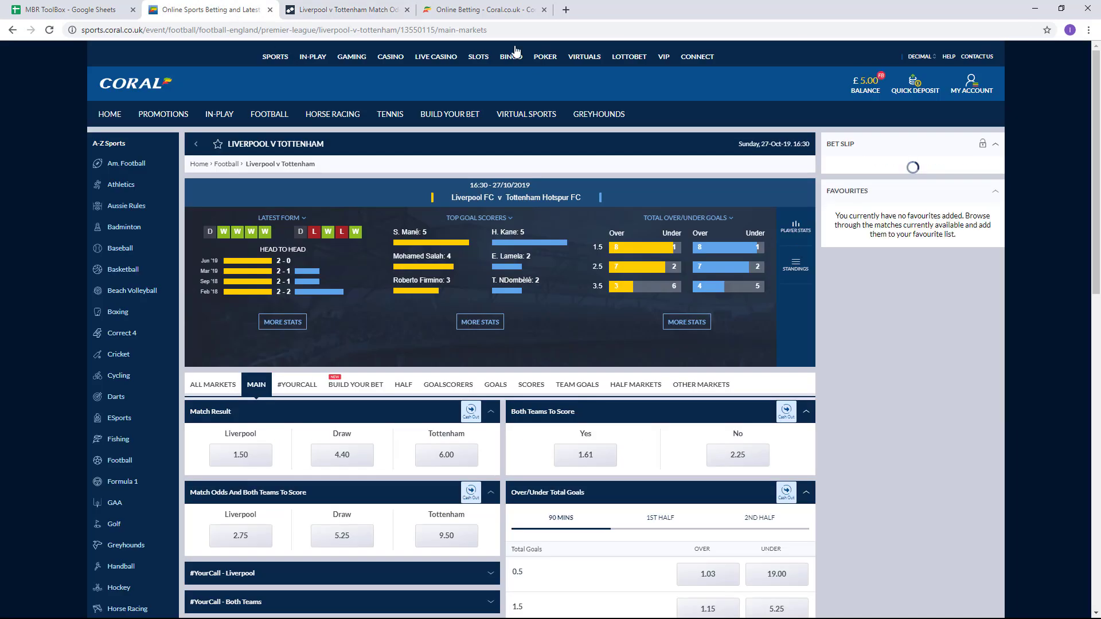
left_click(331, 11)
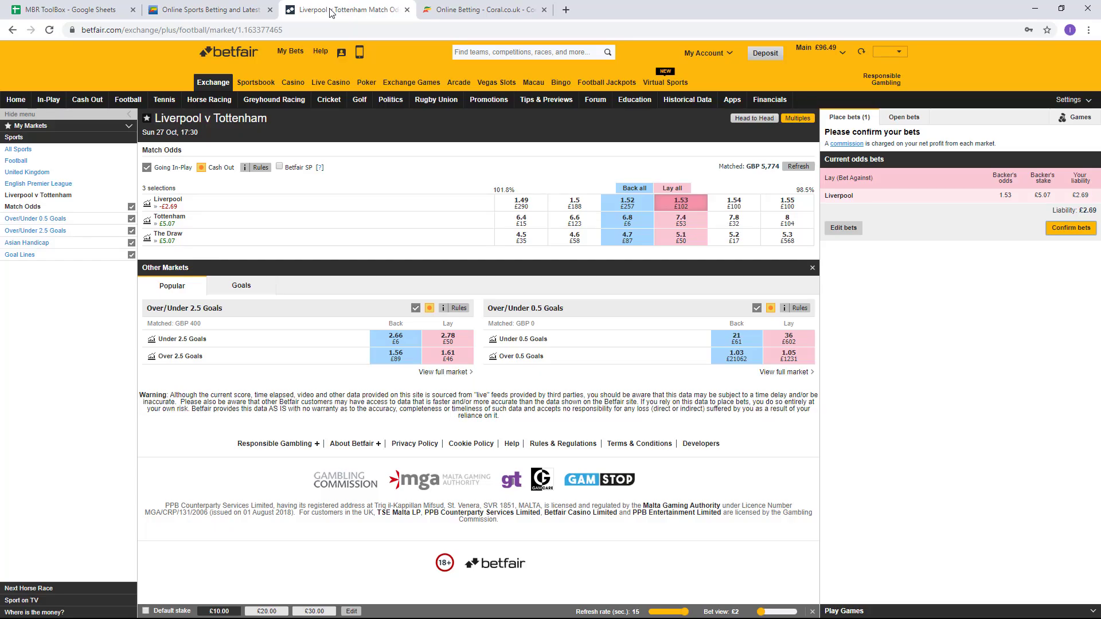
left_click(1070, 230)
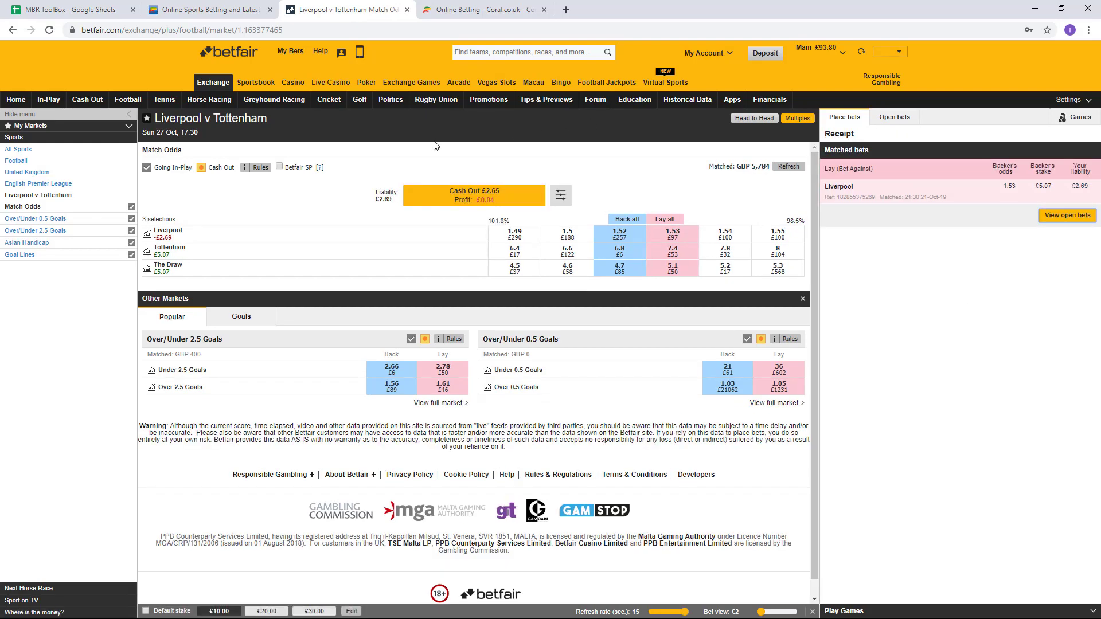
Step: Close the bet receipt on Coral and open the free bets and bonuses page of the account
left_click(196, 15)
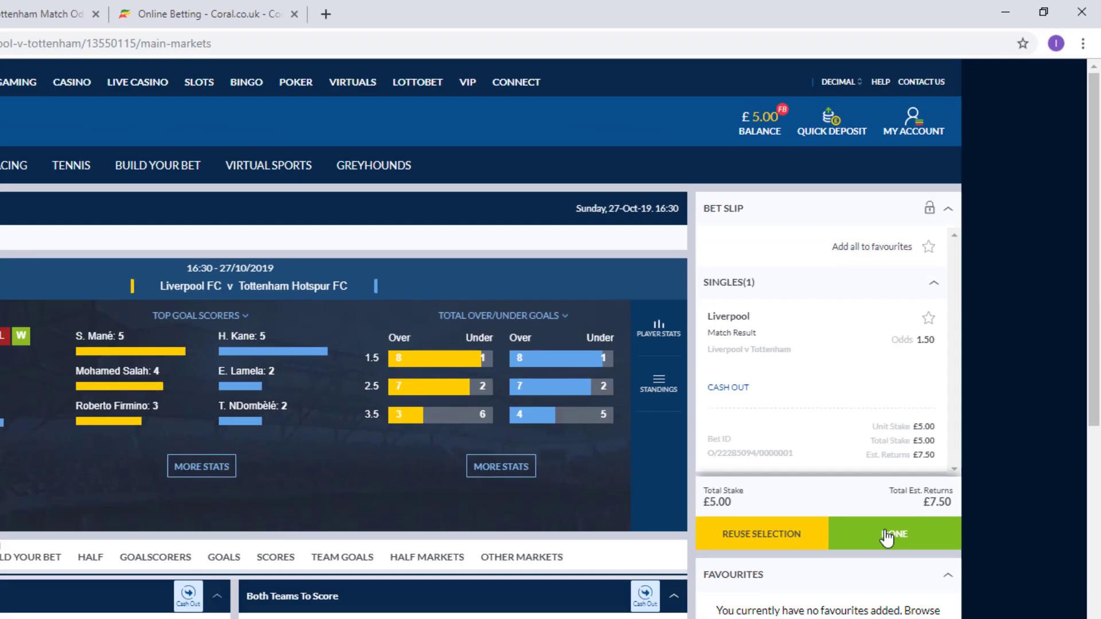
left_click(879, 533)
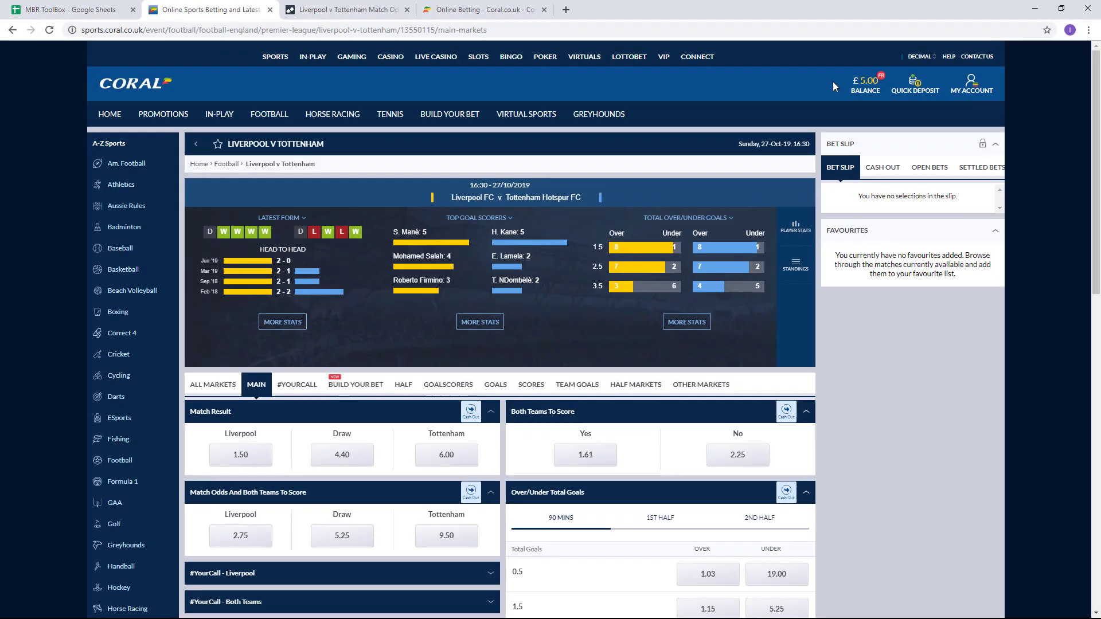
left_click(838, 172)
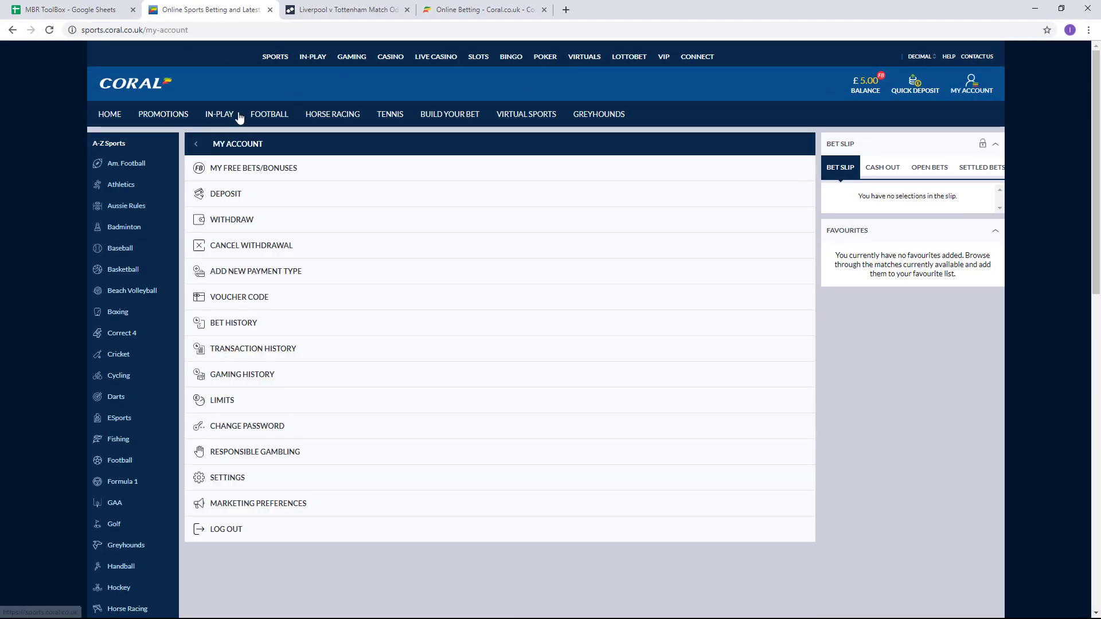
left_click(259, 175)
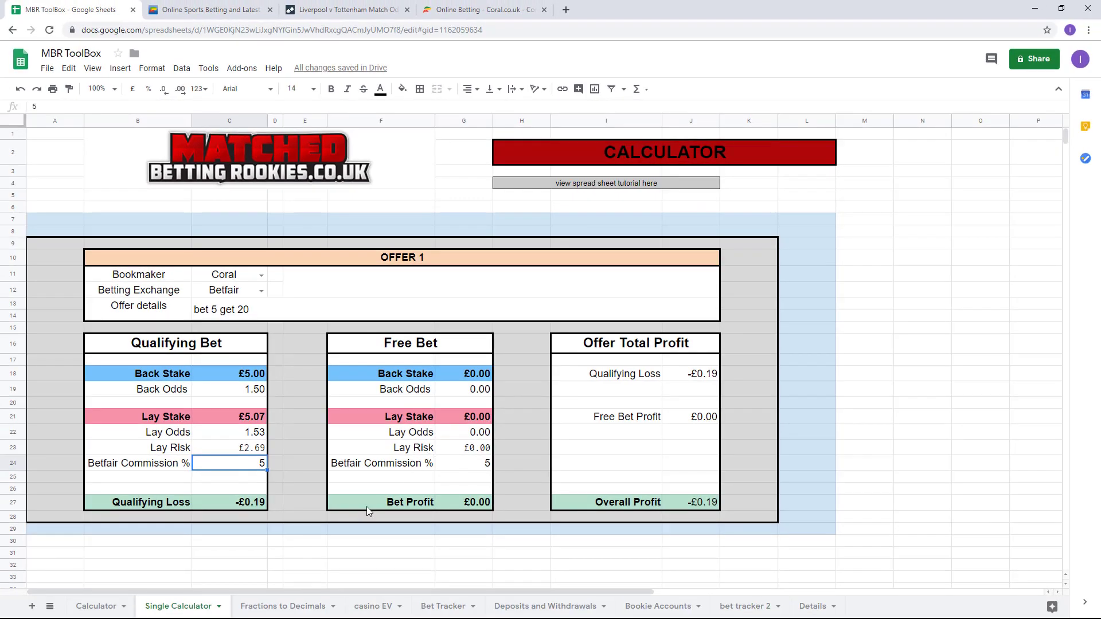
Step: In the MBR ToolBox Bet Tracker sheet, start a new entry in row 15 dated 21/10/19 with bet type Qualifier
left_click(438, 606)
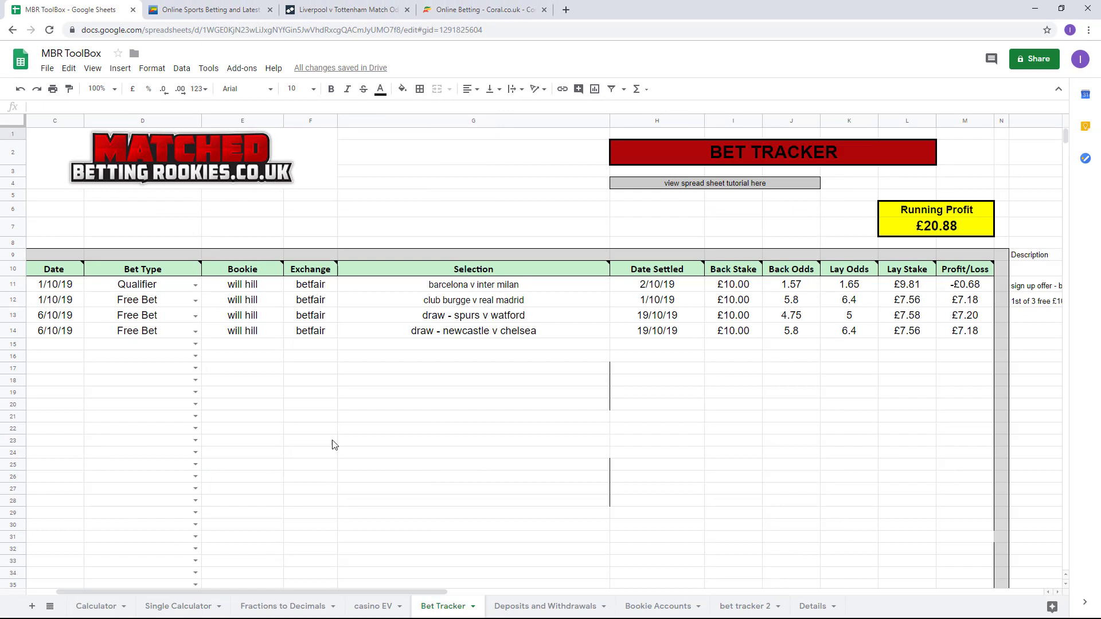
left_click(51, 348)
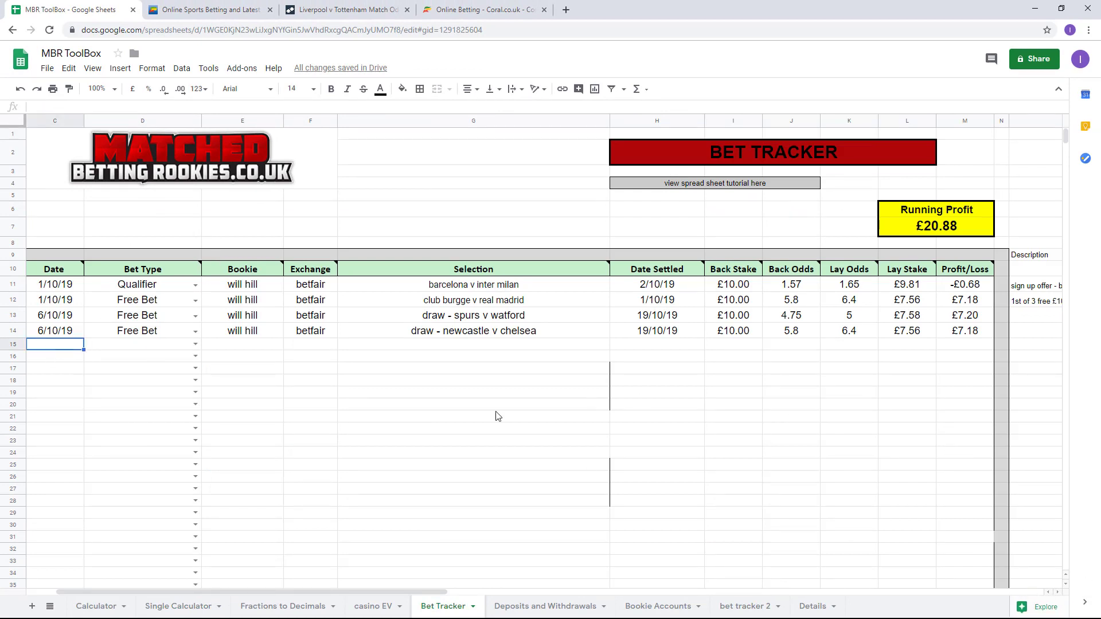
type("21/10/.")
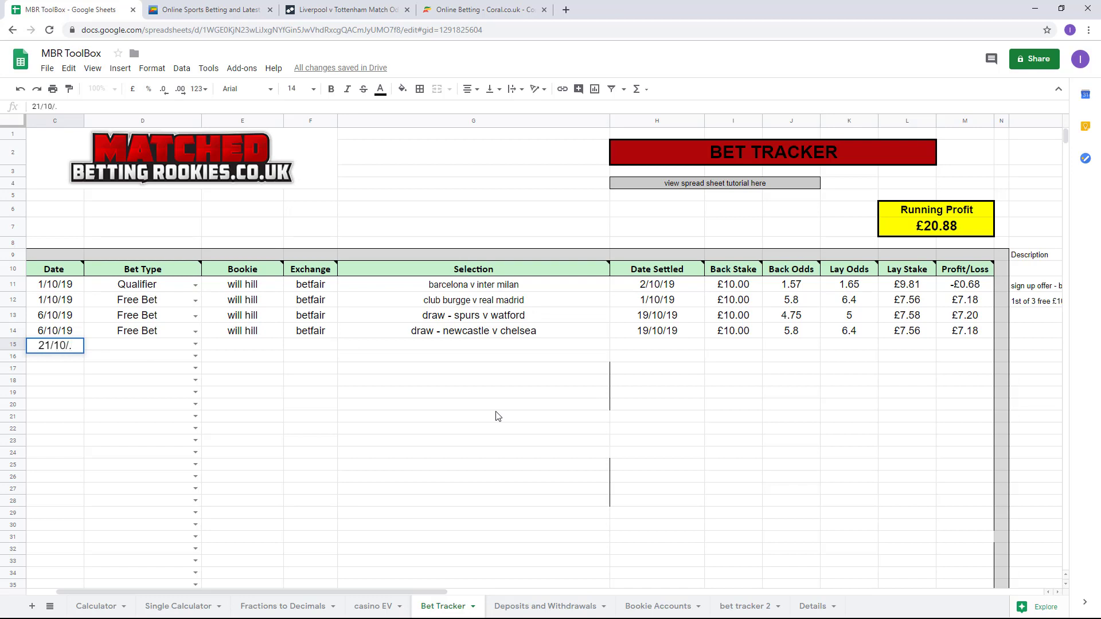
key("BackSpace")
type("19")
key("Tab")
type("q")
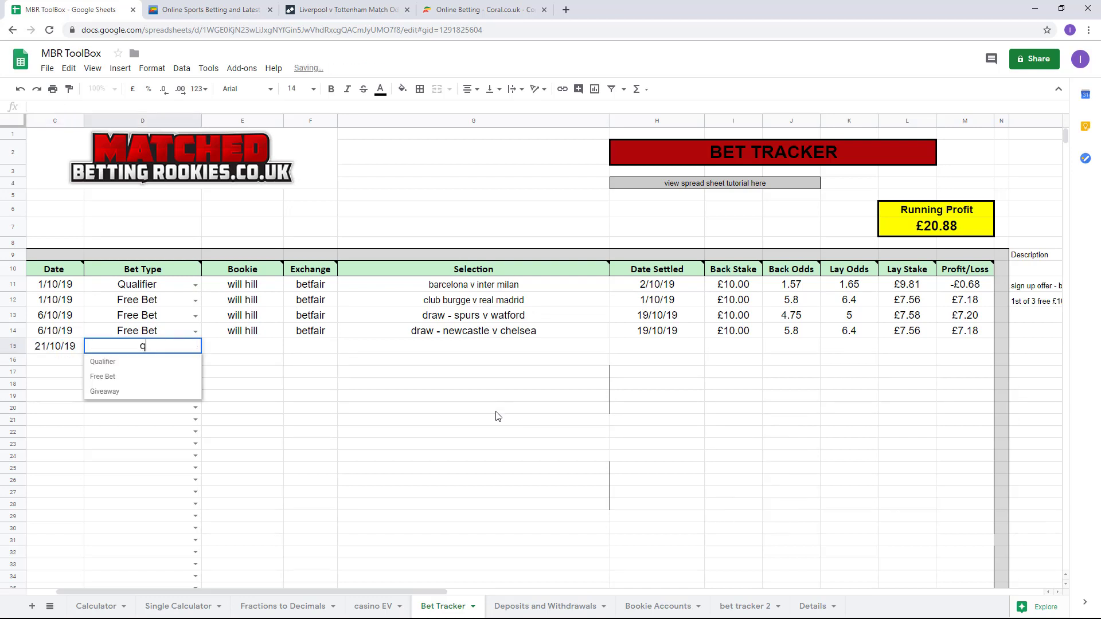
left_click(152, 361)
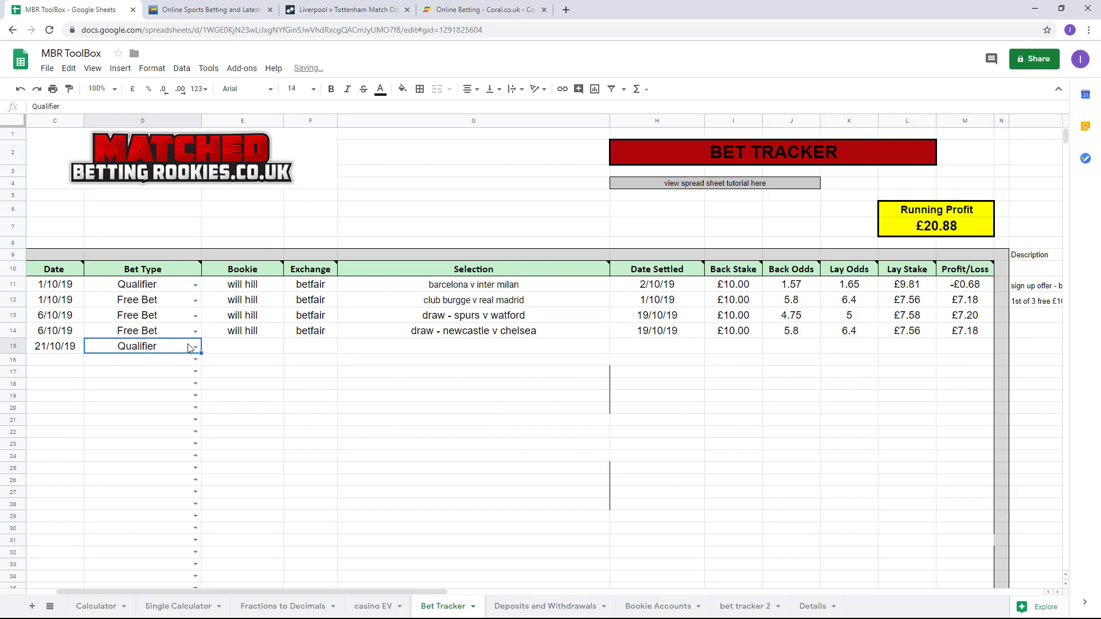
Step: Fill in row 15 with bookie "coral", exchange "betfair" and selection "liverpool v spurs"
left_click(235, 331)
left_click(233, 346)
type("coral")
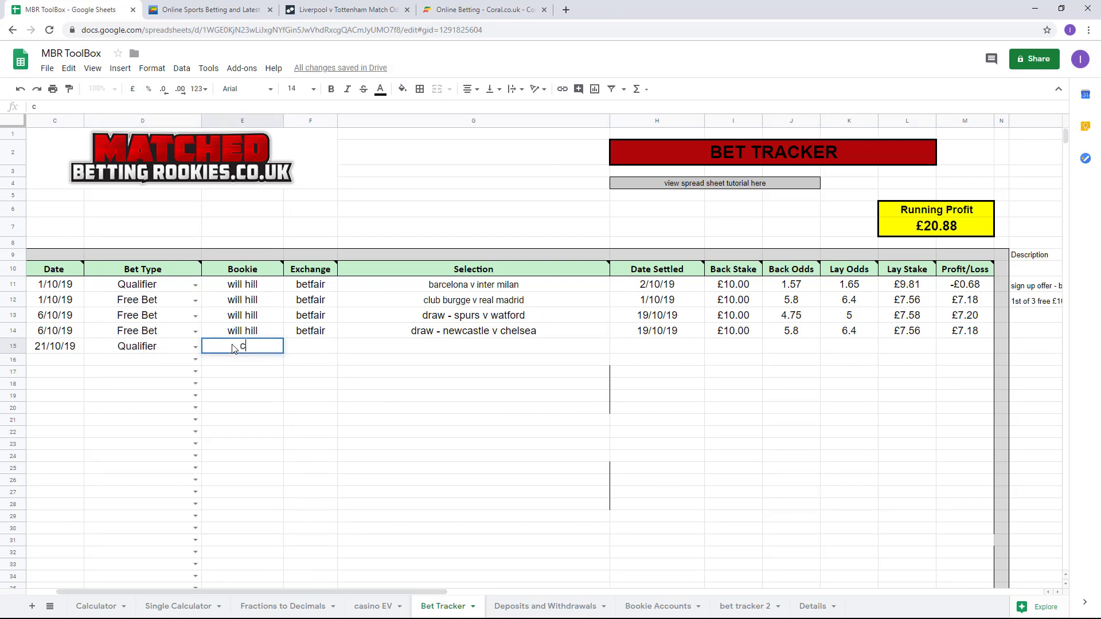
key("Tab")
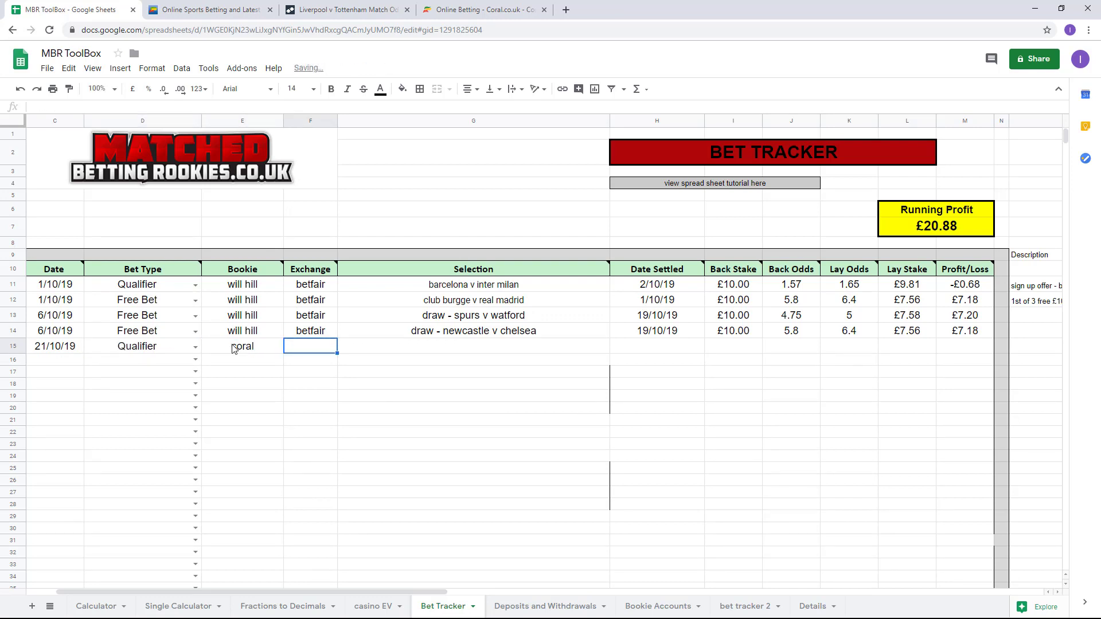
type("betfair")
key("Tab")
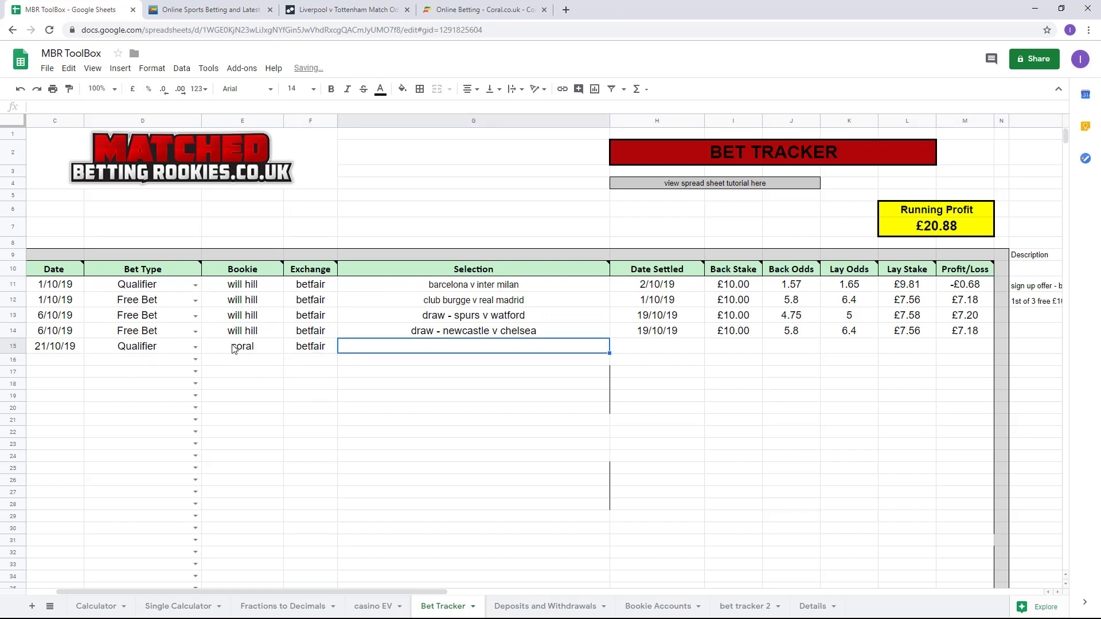
type("liverpool ")
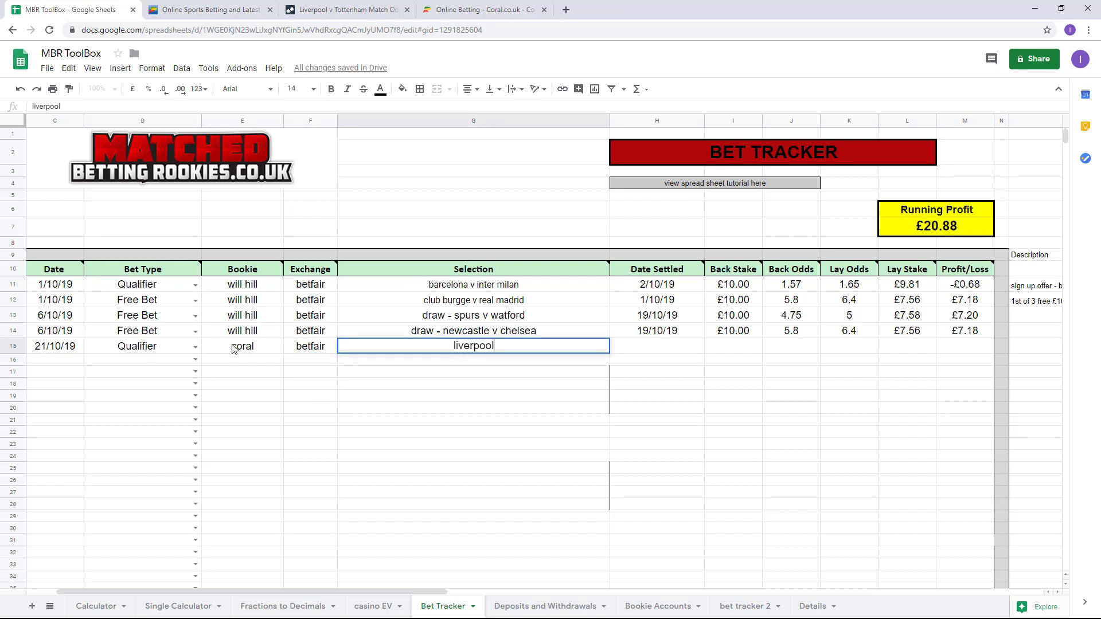
type("v spurs")
key("Tab")
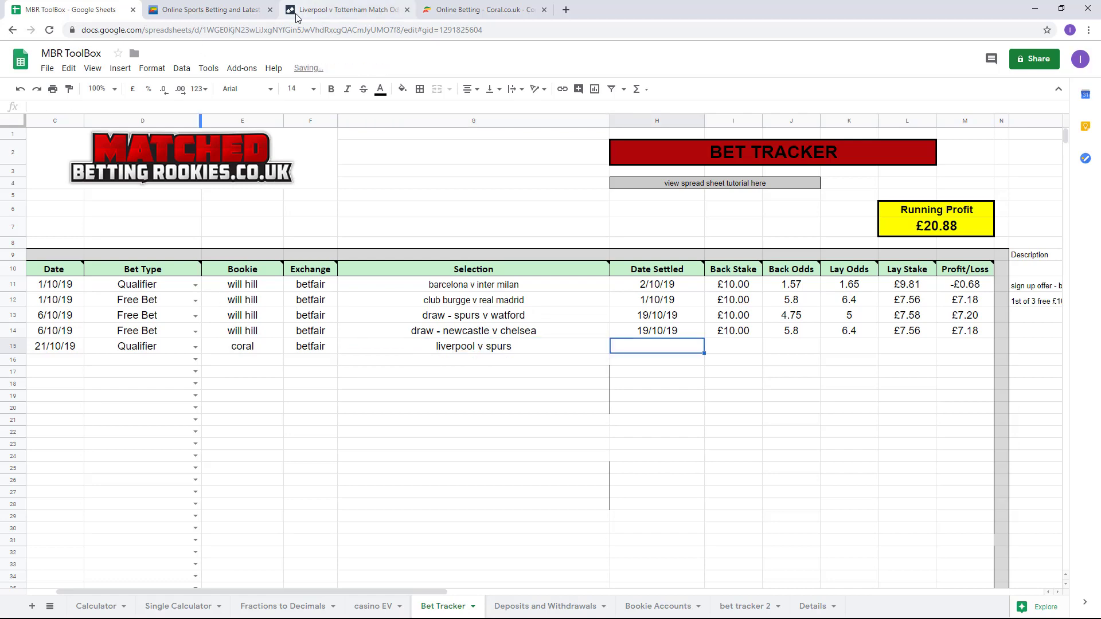
Step: Look up the match date on Betfair and enter 27/10/19 as the tracker entry's settled date
left_click(341, 10)
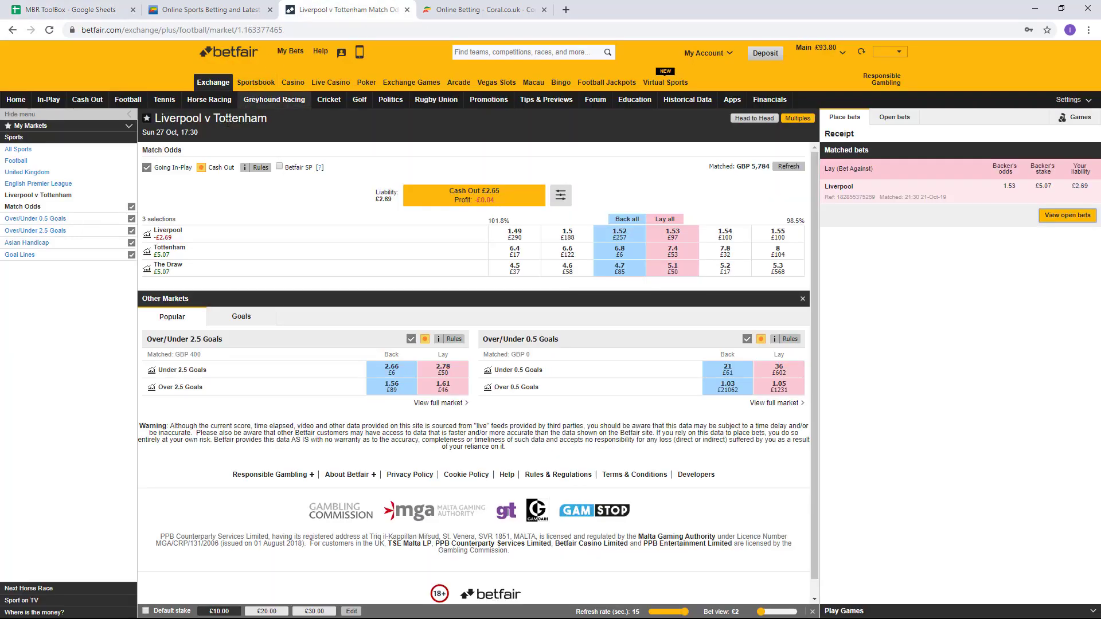
left_click(80, 14)
type("27")
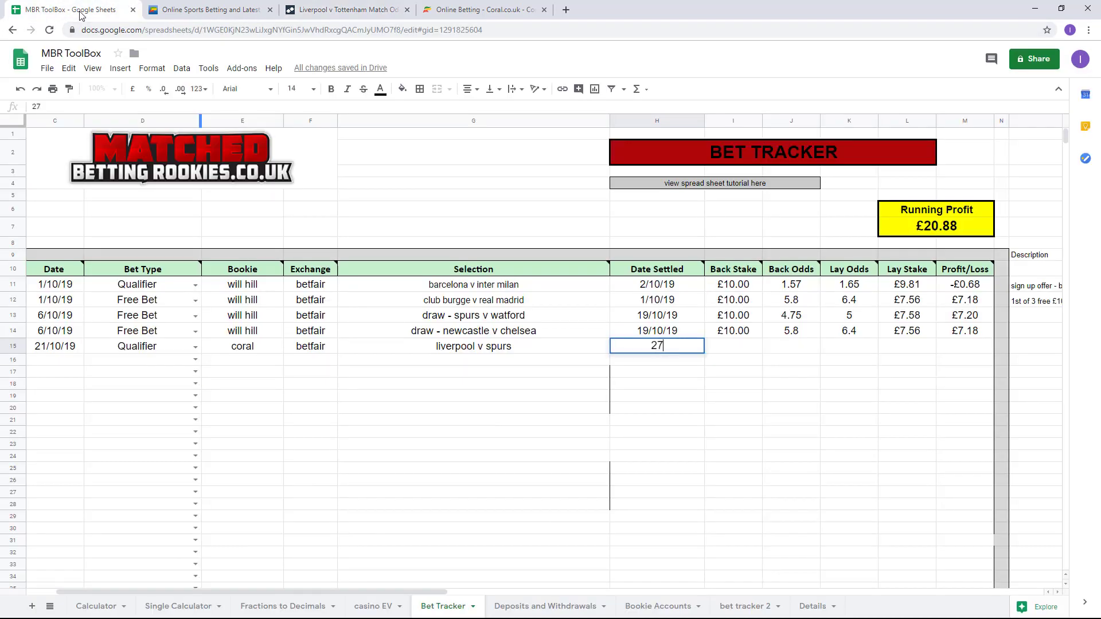
type("/10/19")
key("Tab")
Step: Enter a back stake of £5, back odds of 1.5 and lay odds of 1.53 for the Coral qualifier
type("5")
key("Tab")
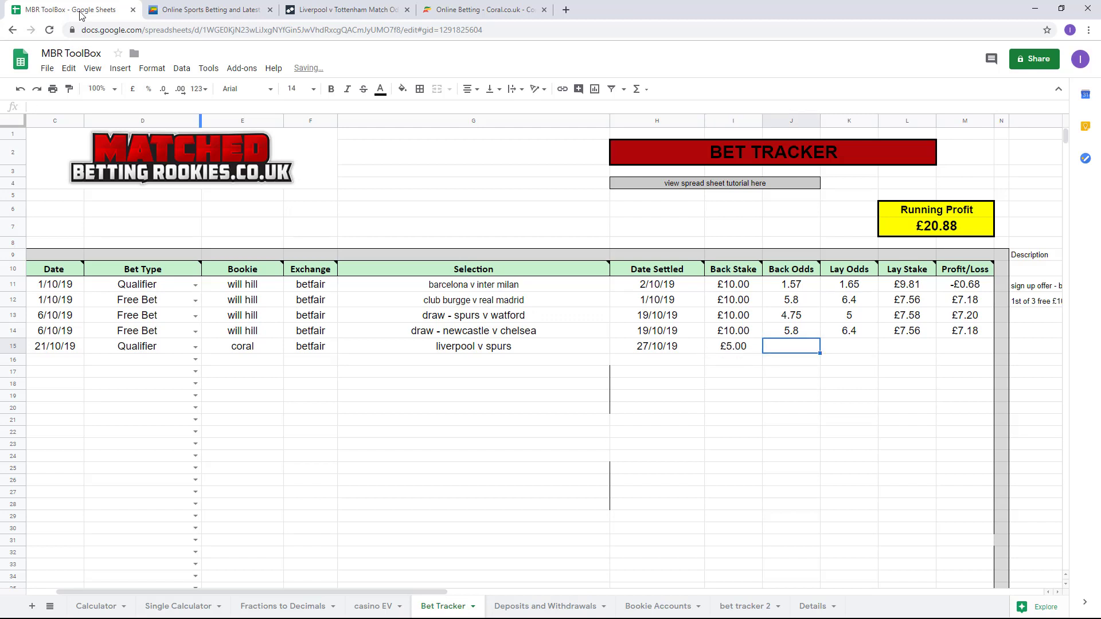
type("1.5")
key("Tab")
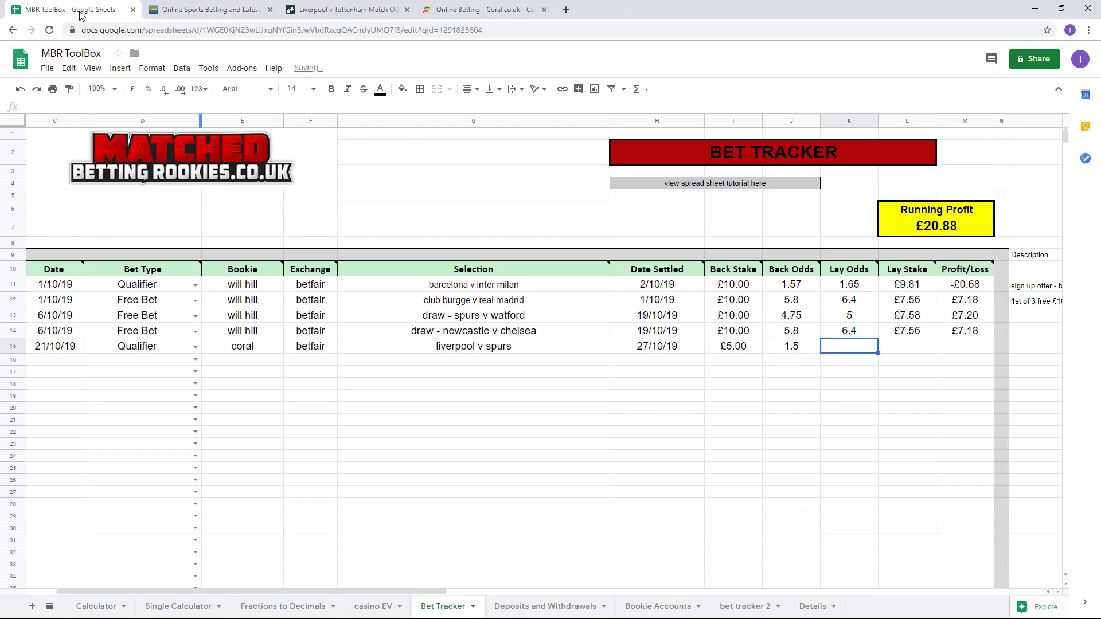
type("1.53")
key("Tab")
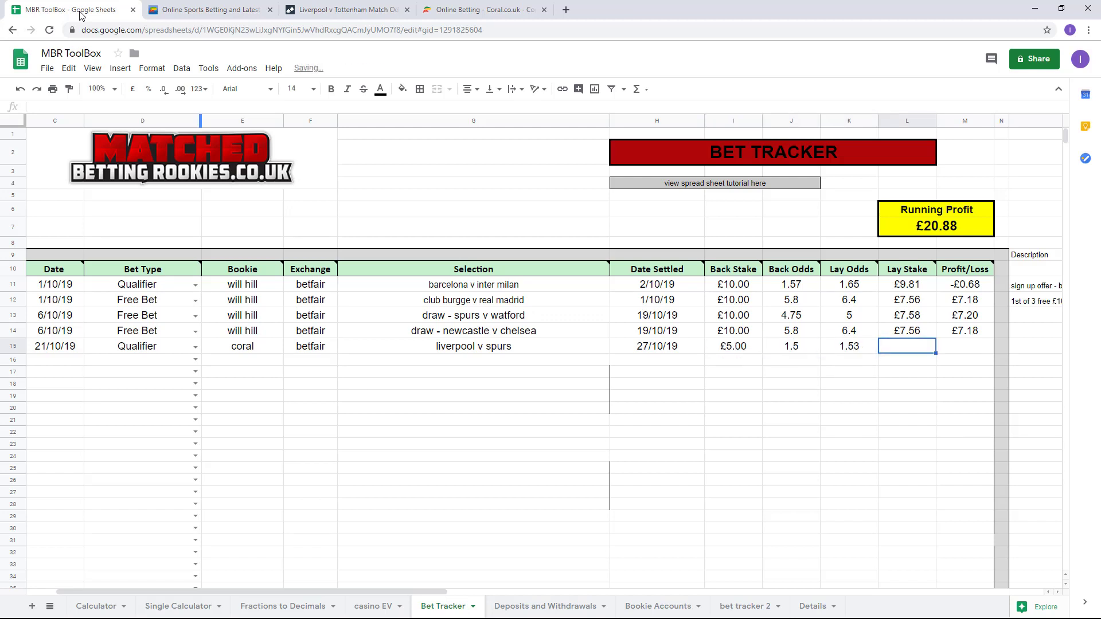
Step: Record the qualifier's lay stake as £5.07 and its profit/loss as -£0.19
type("5.07")
key("Tab")
type("-")
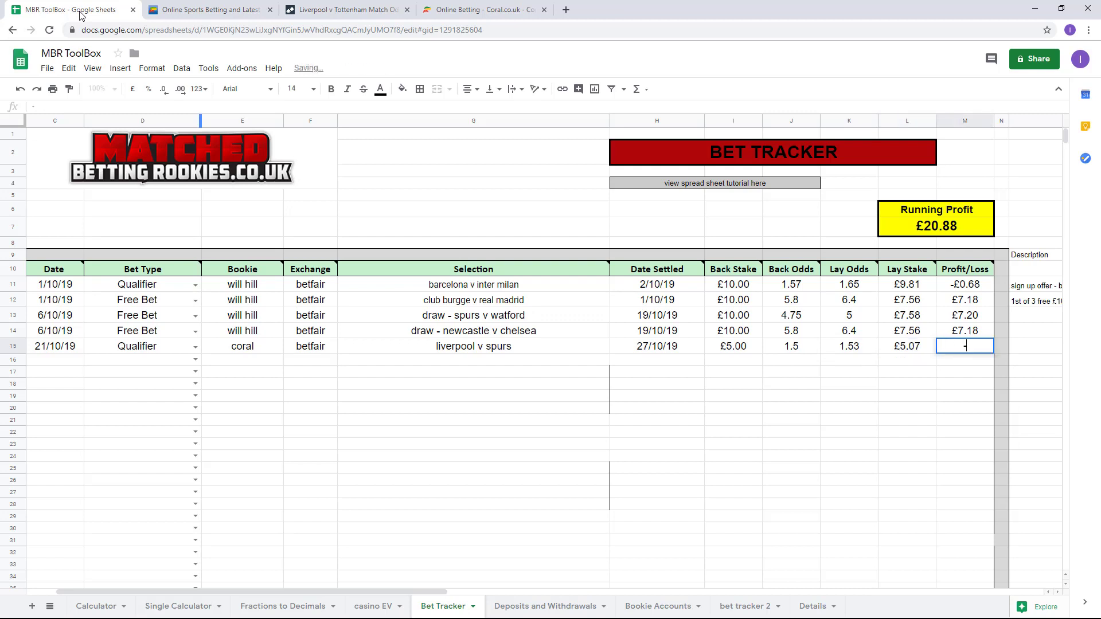
type("£0.19")
key("Tab")
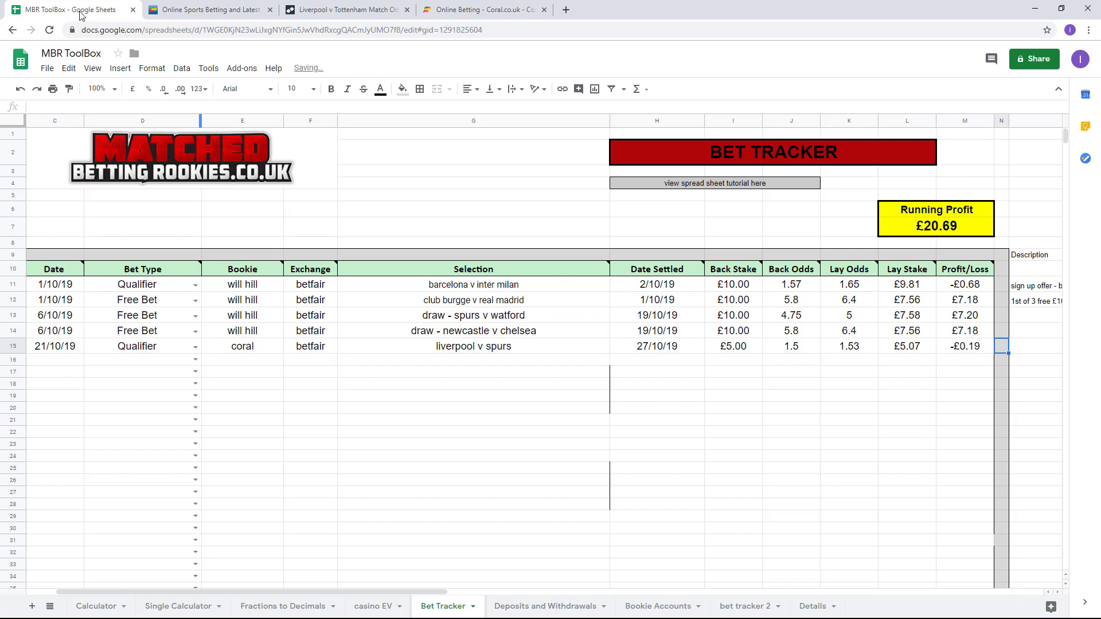
Step: Describe the row 15 entry as "bet £5 get £20 welcome offer" and return to the main tracker columns
key("Tab")
type("be")
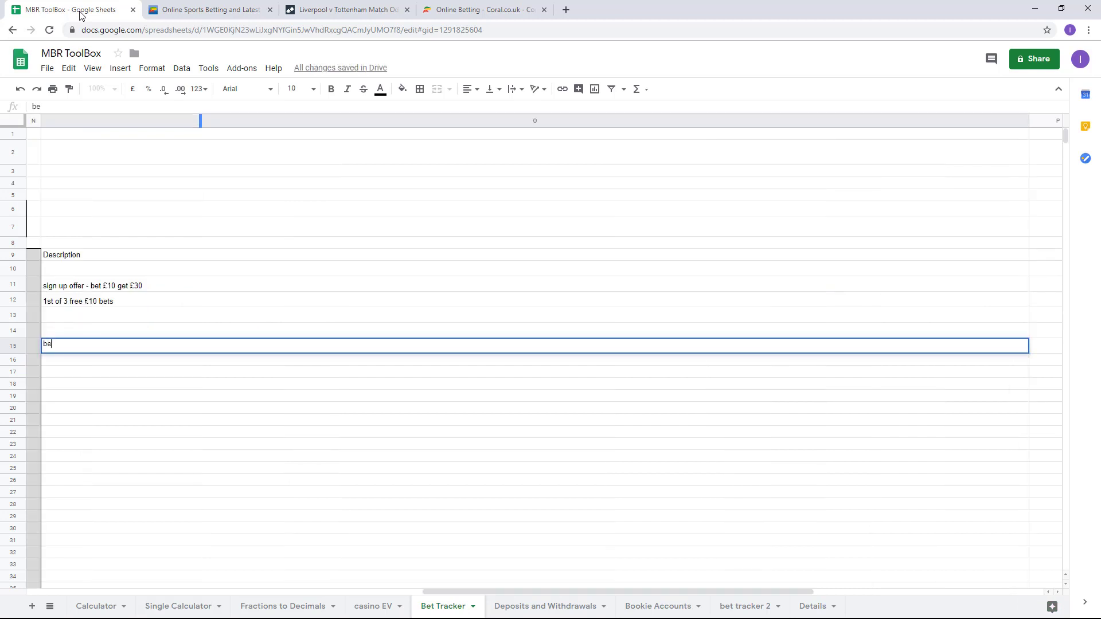
type("t £5 get £20 welcome offer")
key("shift+Tab")
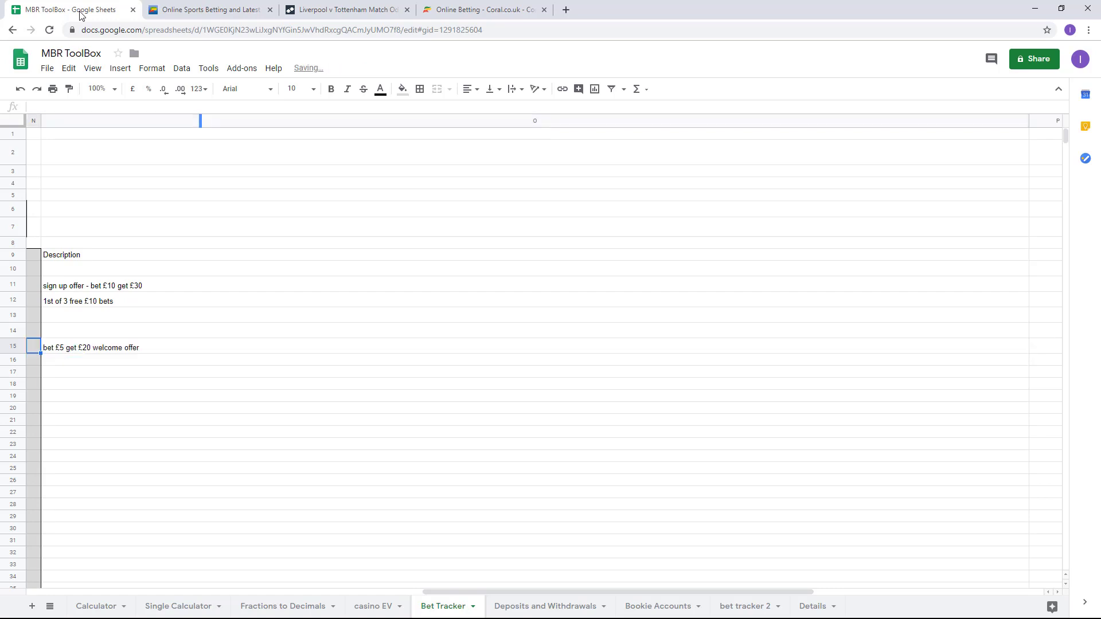
key("shift+Tab")
key("shift+Tab")
key("shift+Tab")
key("shift+Tab")
key("shift+Tab")
key("shift+Tab")
key("shift+Tab")
key("shift+Tab")
key("shift+Tab")
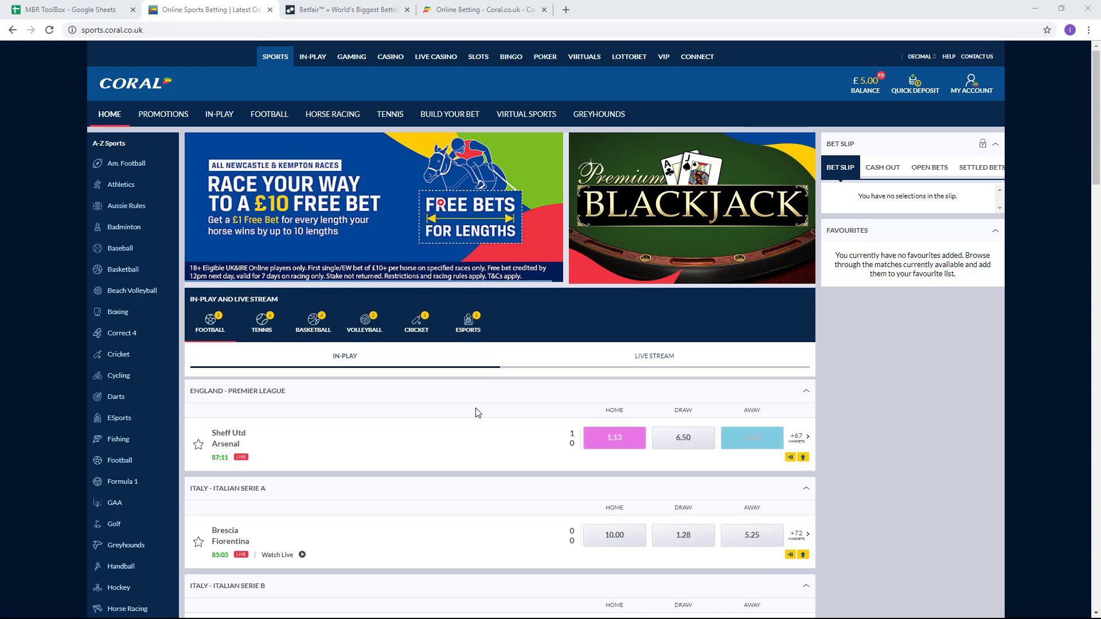
Step: Open Coral's future football matches and collapse the Champions League and Europa League sections to browse the Premier League fixtures
scroll(476, 411, "down", 2)
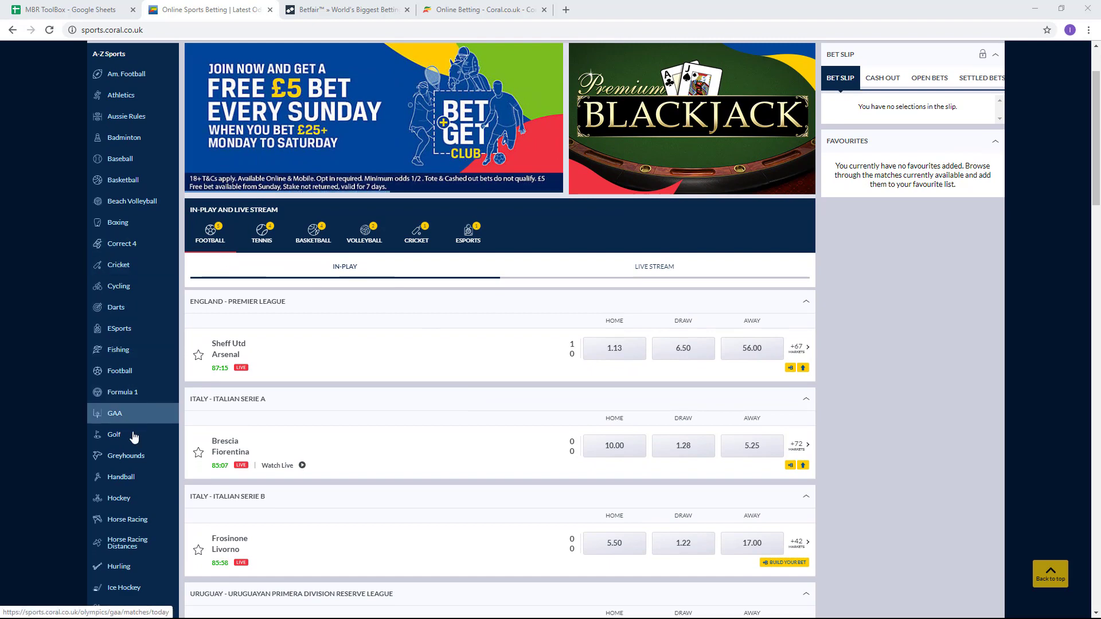
left_click(111, 371)
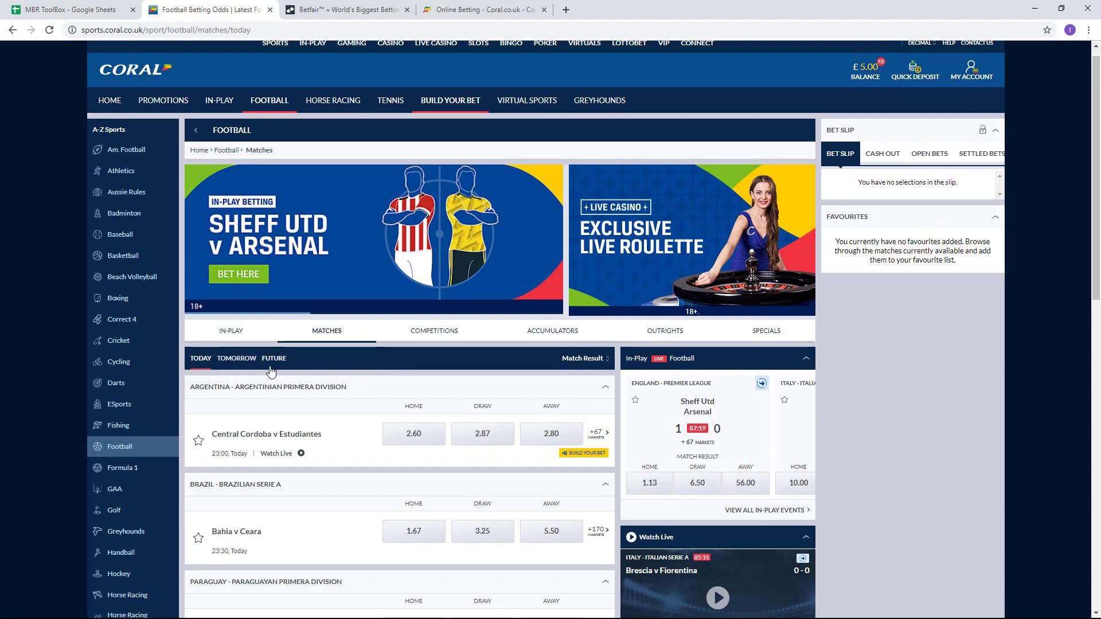
left_click(273, 359)
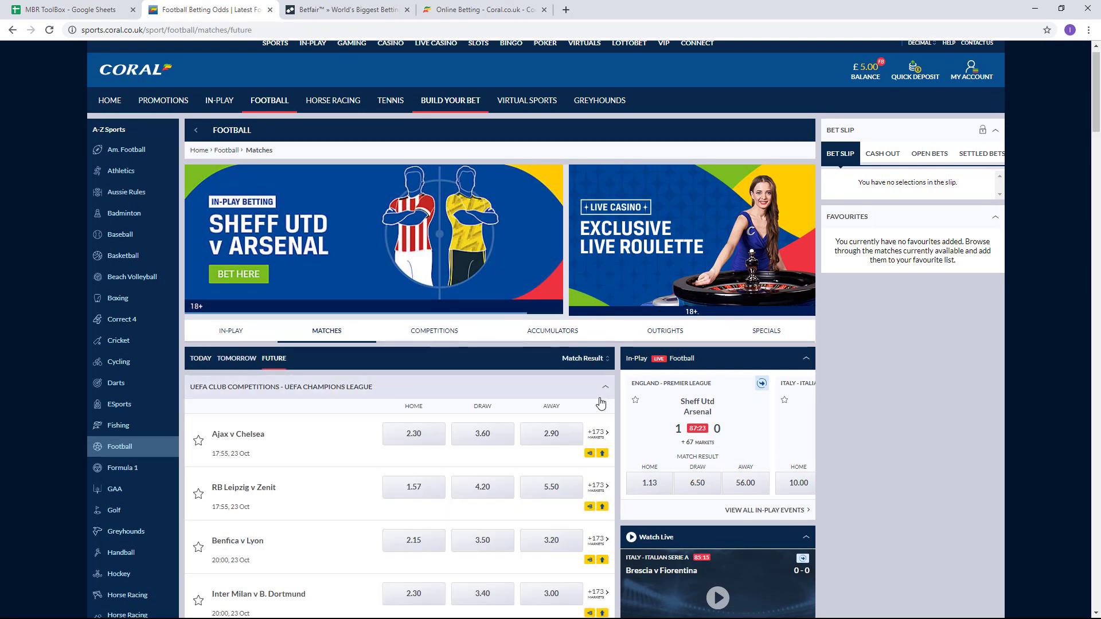
left_click(603, 394)
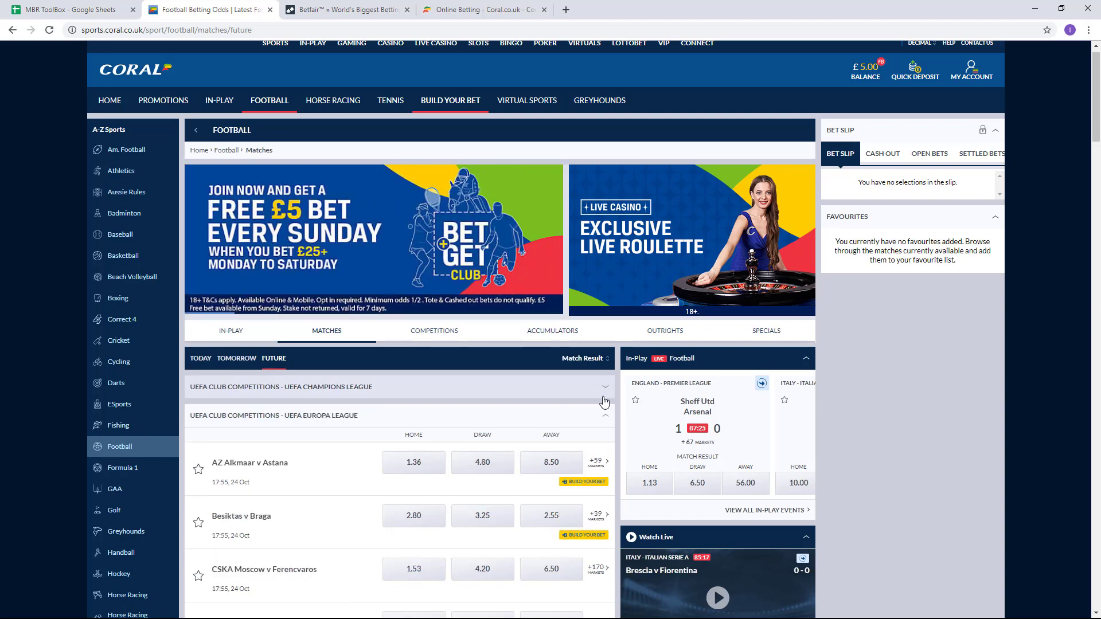
left_click(604, 417)
scroll(479, 417, "down", 3)
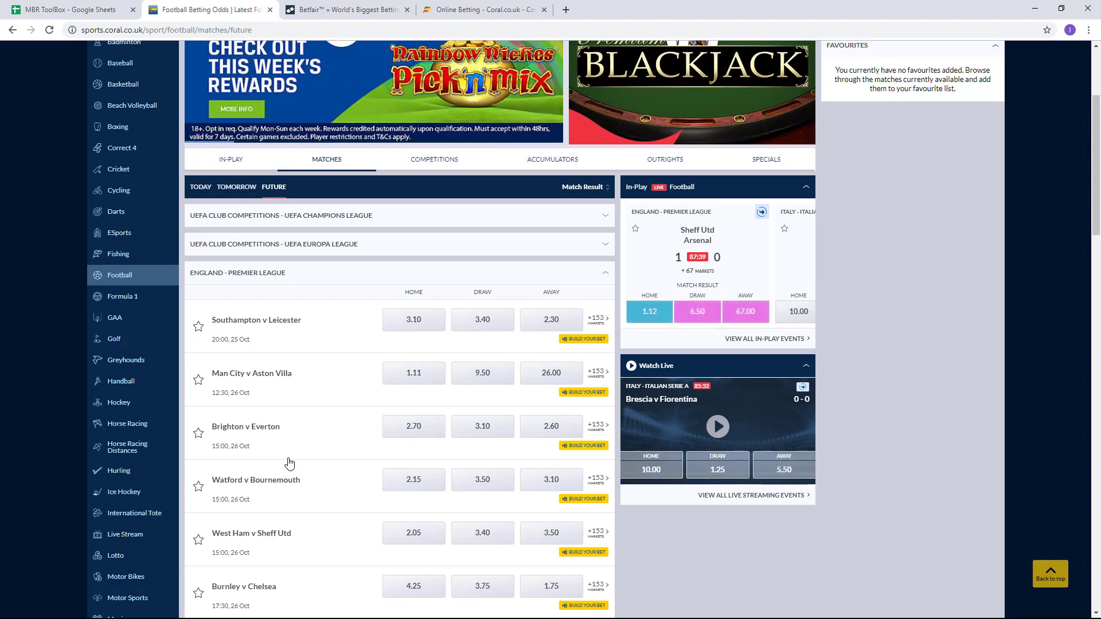
scroll(289, 462, "down", 1)
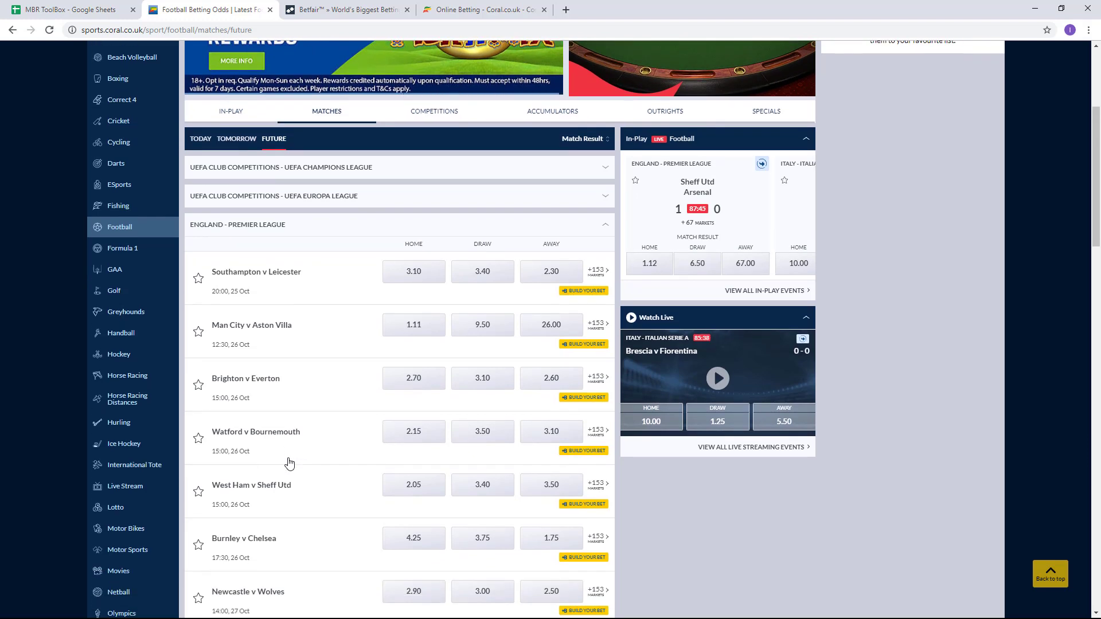
scroll(288, 462, "down", 2)
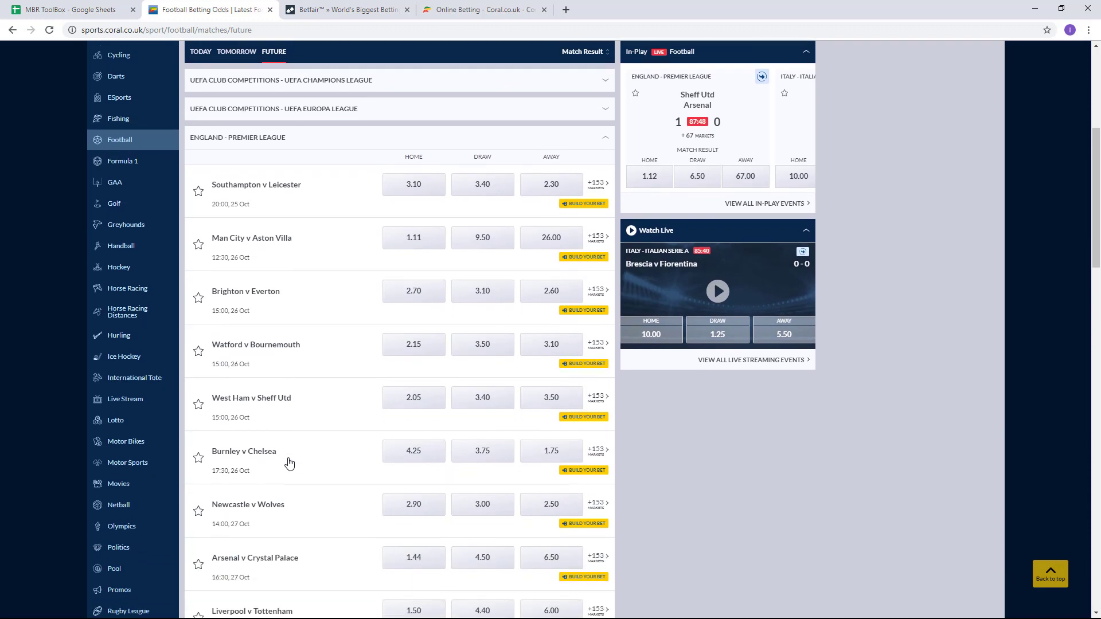
scroll(289, 462, "down", 1)
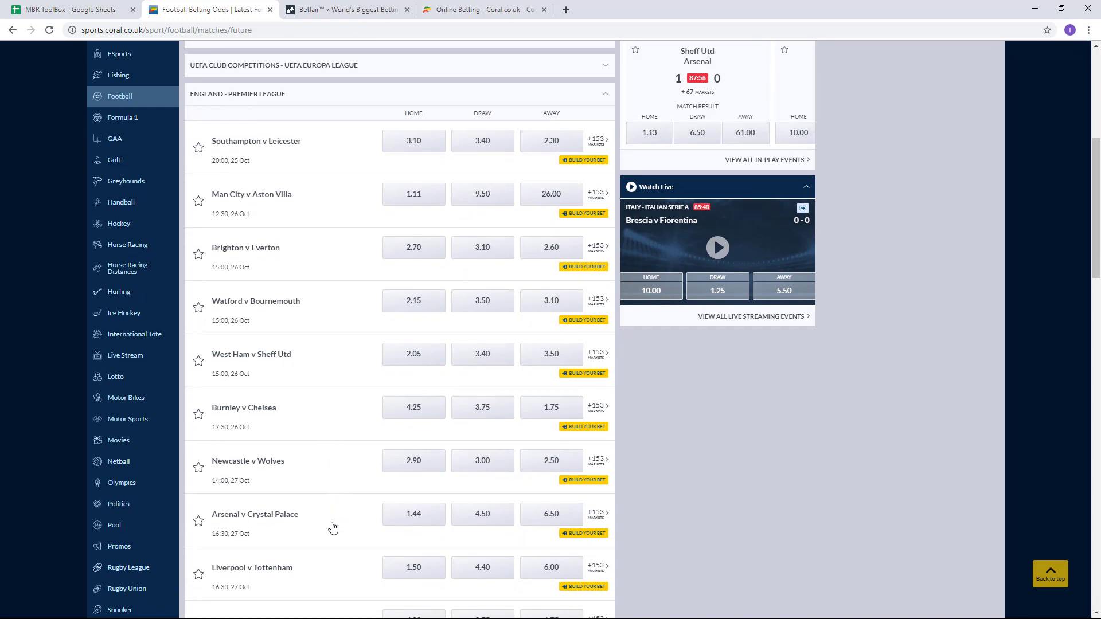
Step: Switch to Betfair, search for "arsenal" and open the Arsenal v Crystal Palace market of 27 October
left_click(295, 9)
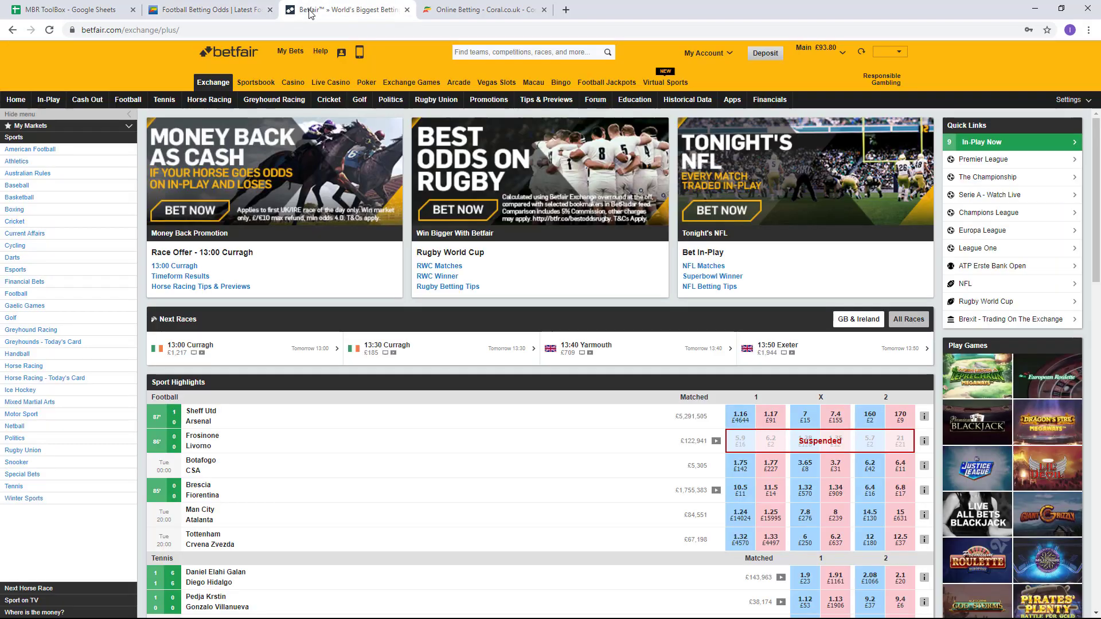
left_click(505, 49)
type("arsenal")
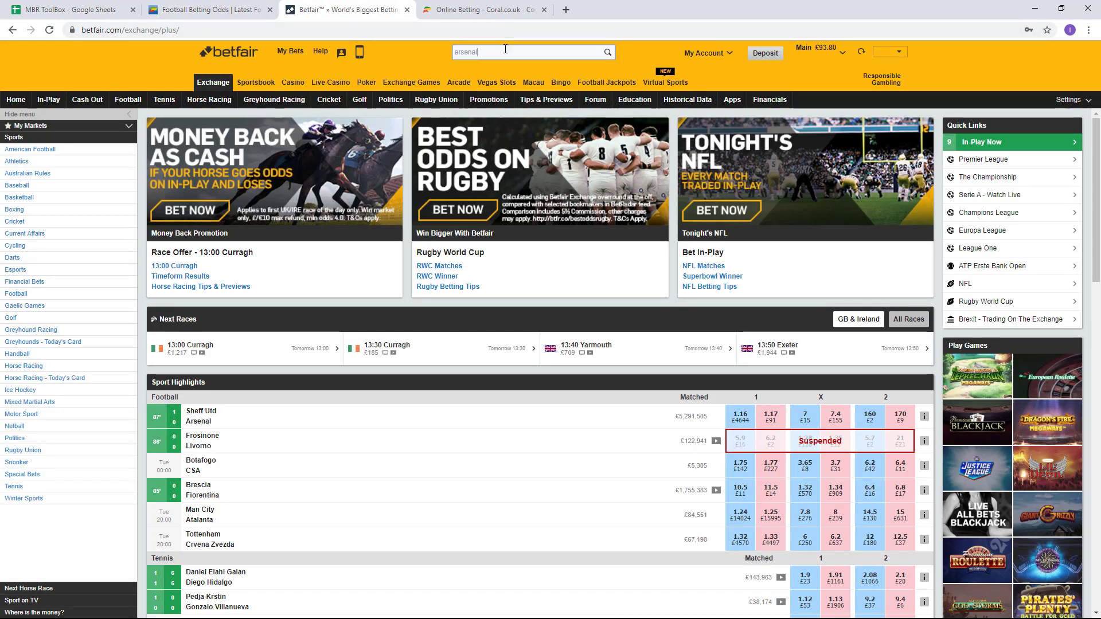
key("Return")
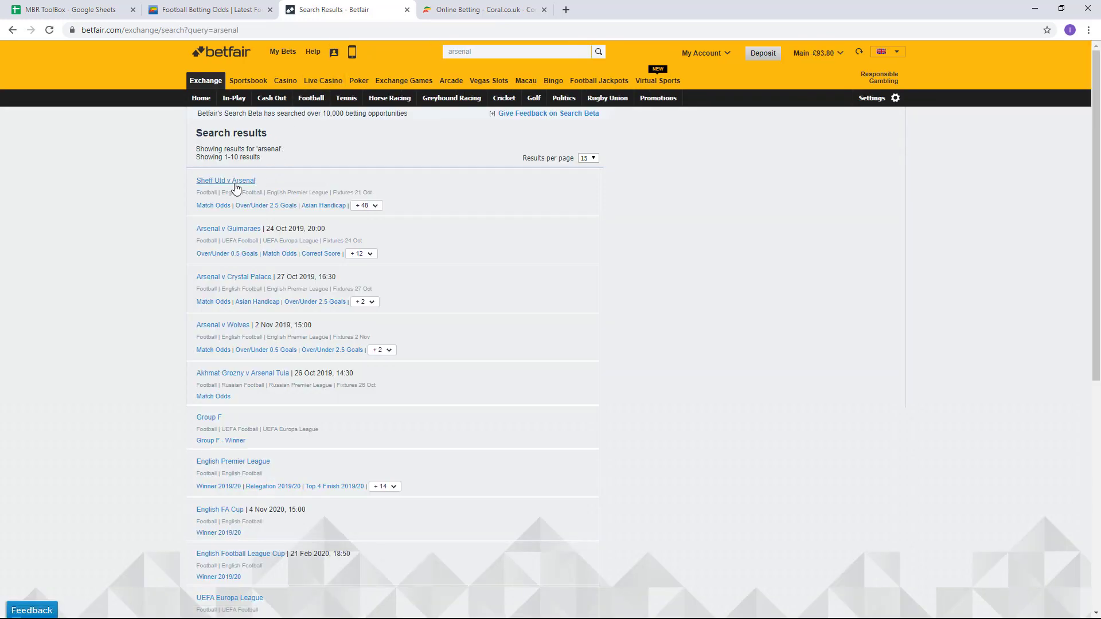
left_click(240, 277)
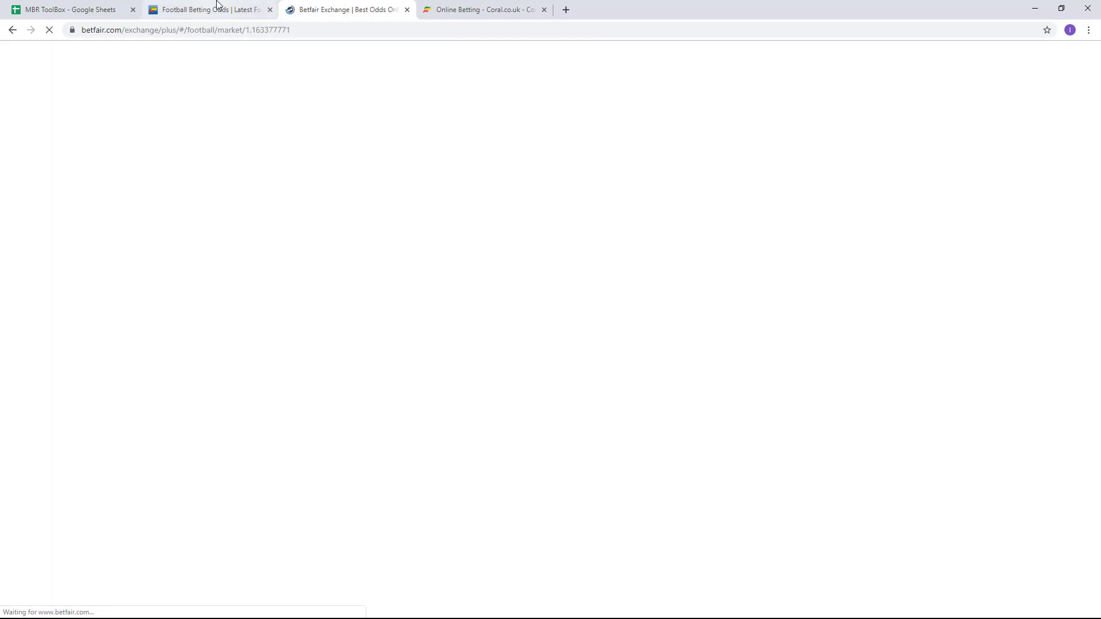
Step: Compare the draw odds for Arsenal v Crystal Palace on Coral and Betfair and review the spreadsheet's free bet calculation
left_click(215, 9)
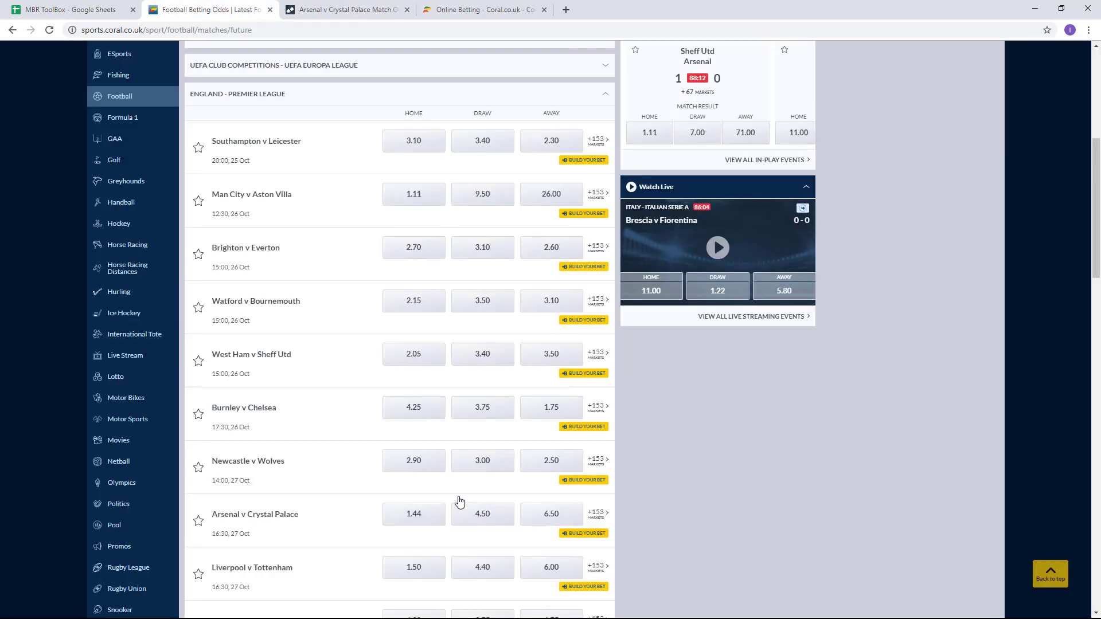
left_click(310, 9)
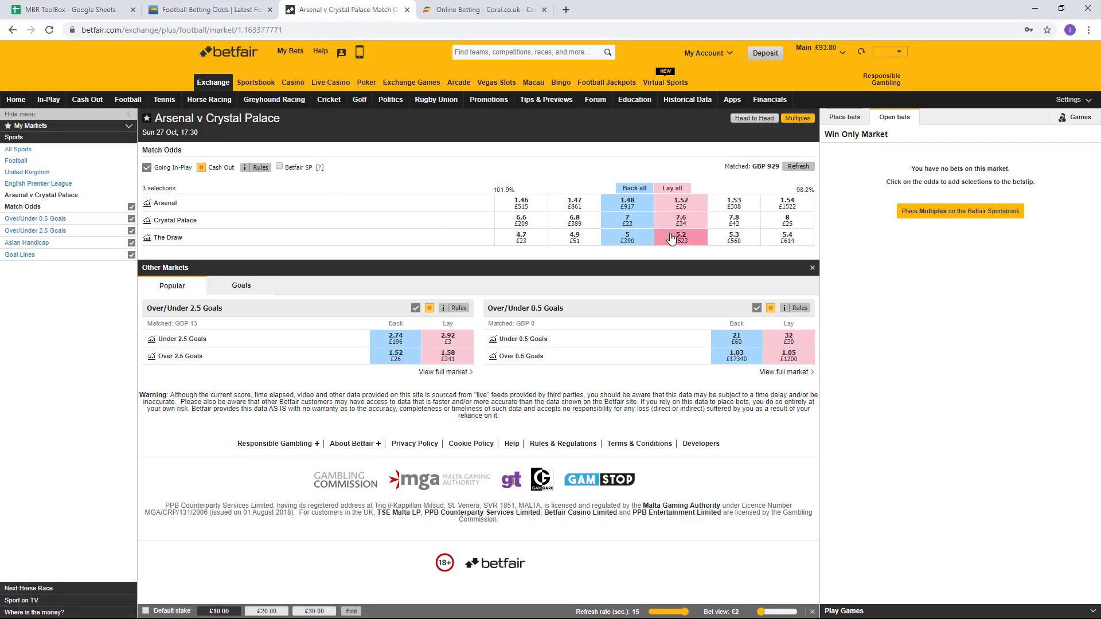
left_click(83, 10)
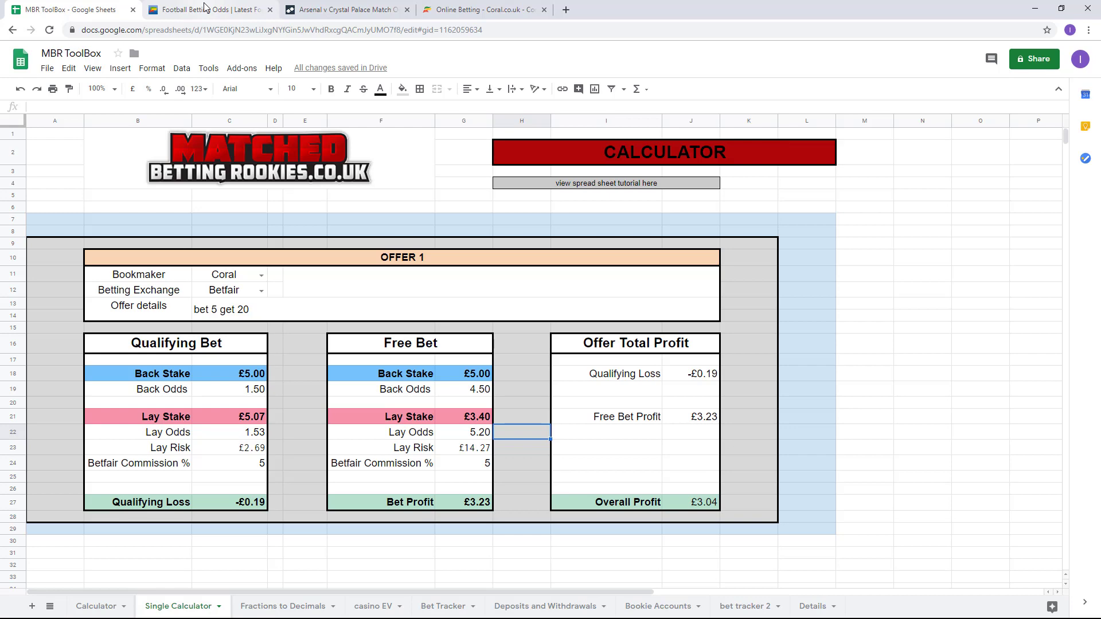
Step: Select the Arsenal v Crystal Palace draw at 4.50 on Coral and the matching lay at 5.2 on Betfair
left_click(241, 8)
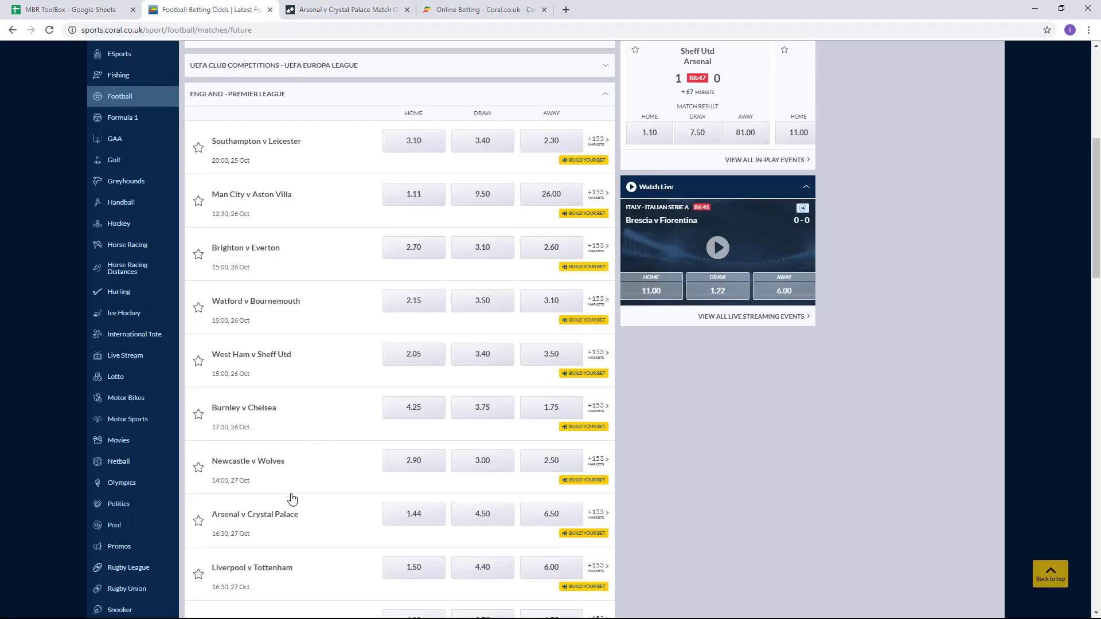
left_click(473, 521)
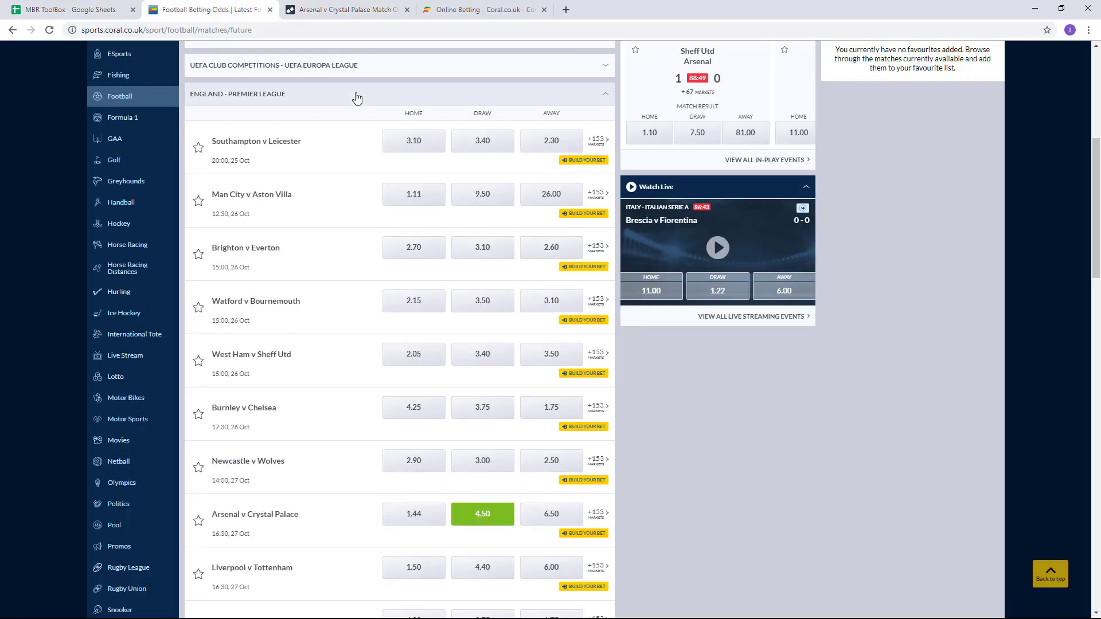
left_click(318, 13)
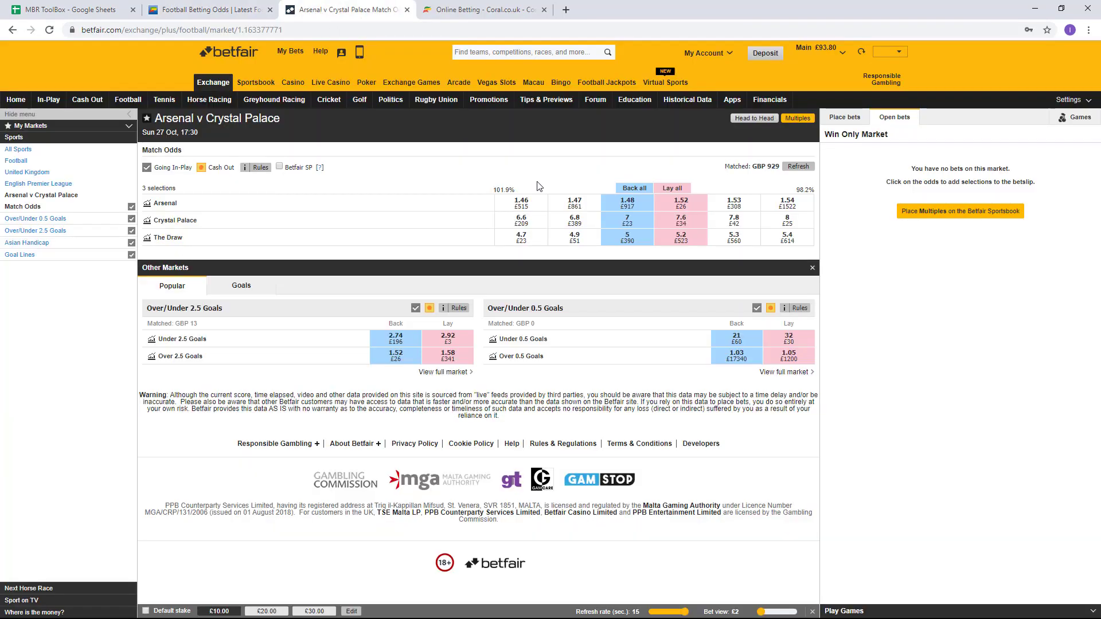
left_click(680, 242)
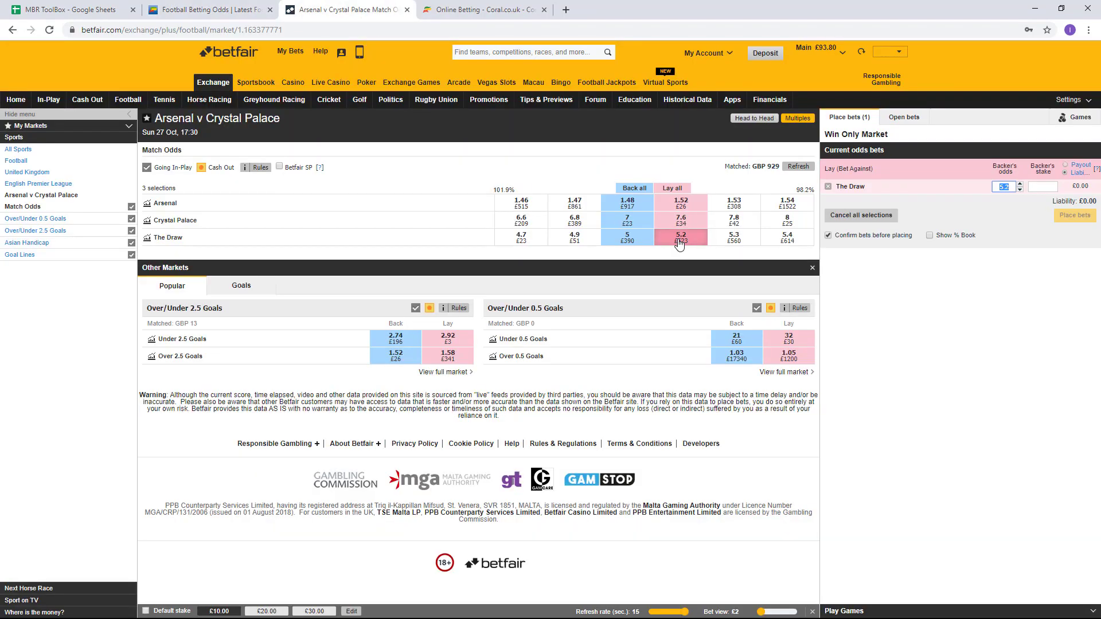
Step: Apply a "Bet 5 Get 20 - Free Bet £5.00" to the draw selection in Coral's bet slip
left_click(209, 10)
scroll(761, 404, "up", 10)
scroll(761, 404, "up", 2)
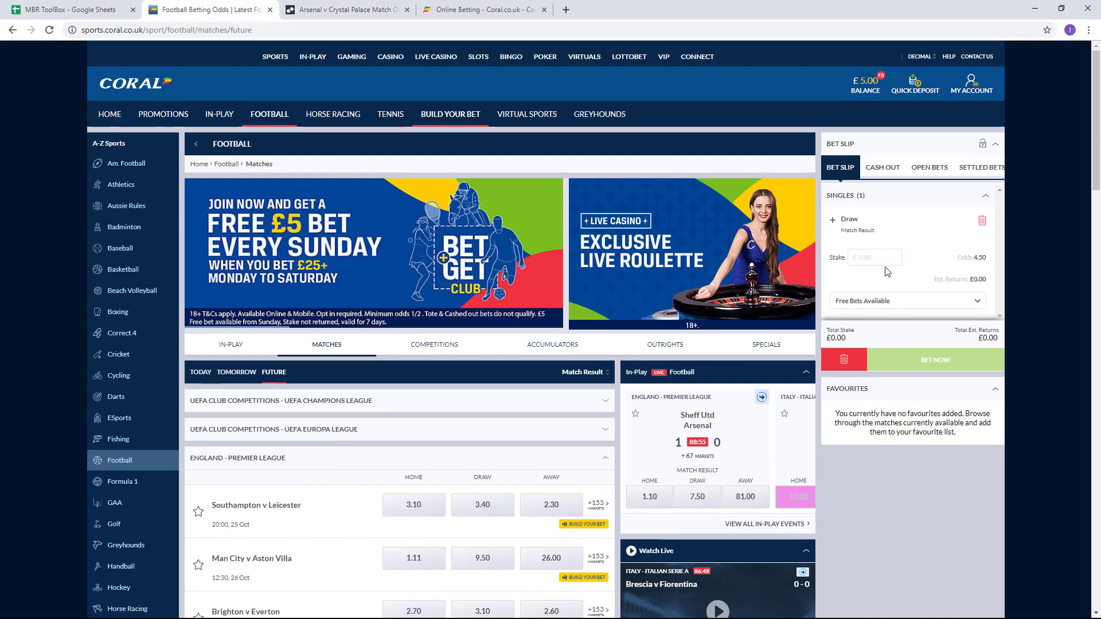
left_click(875, 300)
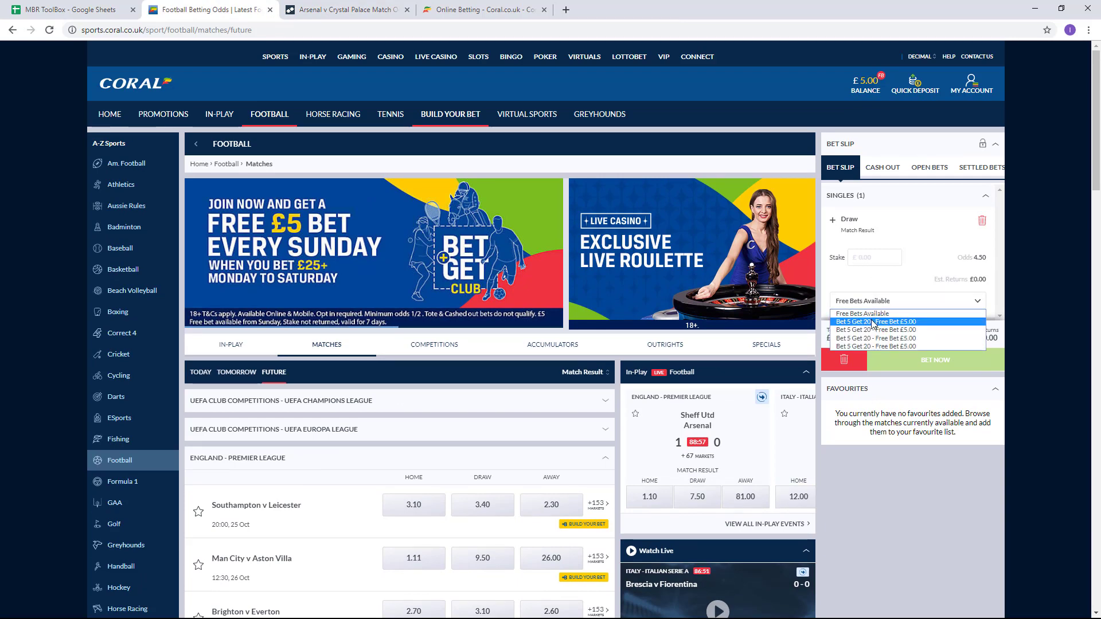
left_click(872, 317)
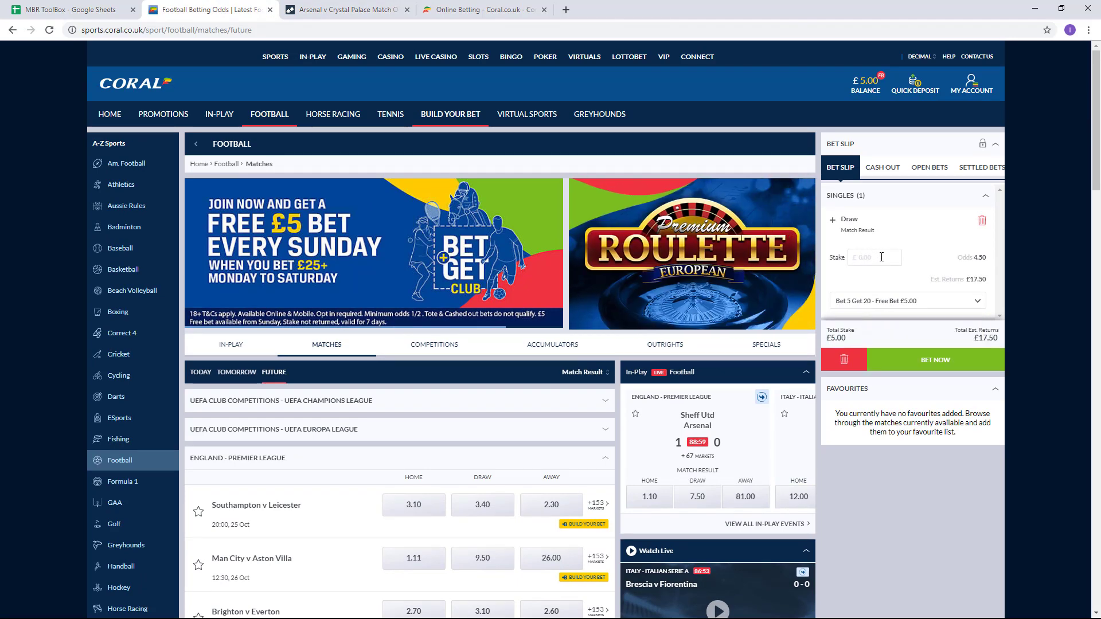
Step: Check the free bet lay stake in the calculator and submit a £3.40 lay of the draw on Betfair for confirmation
left_click(75, 9)
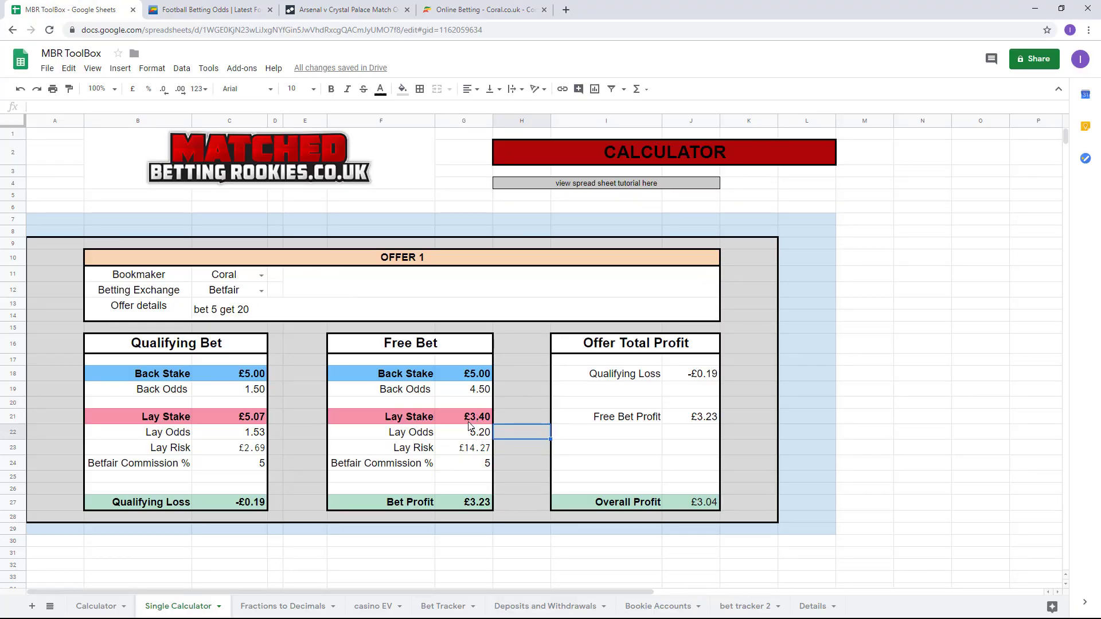
left_click(341, 9)
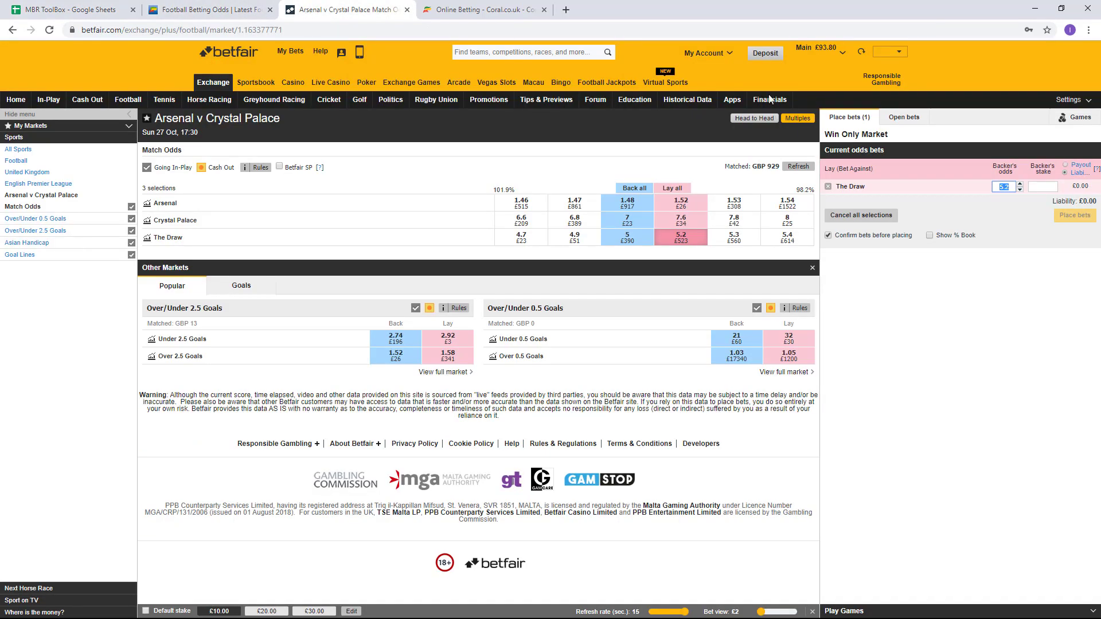
left_click(1042, 187)
type("3.40")
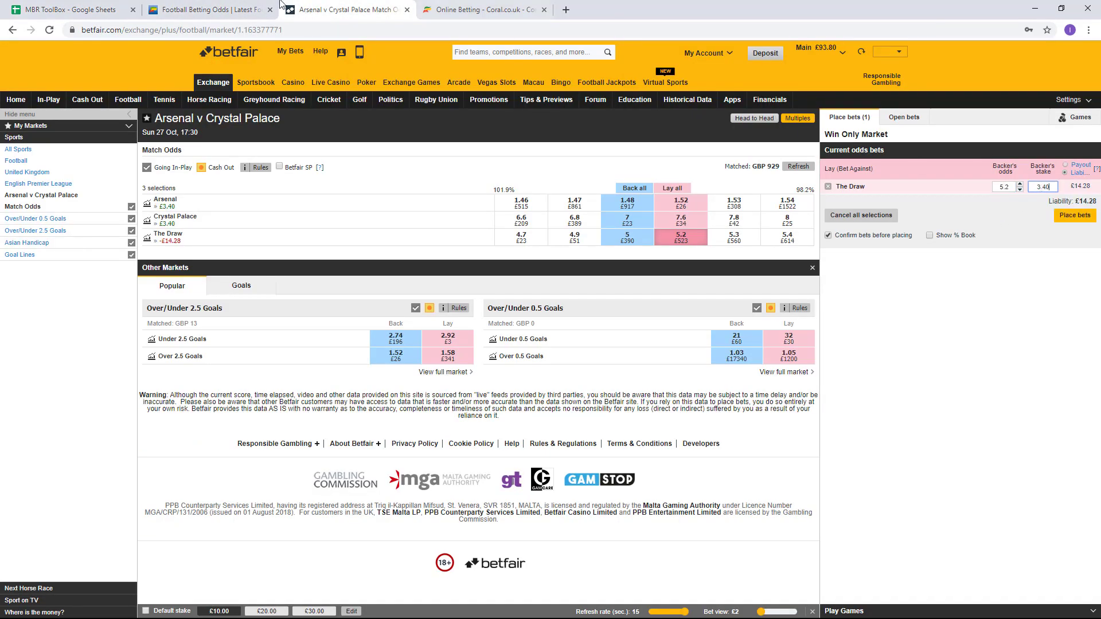
key("Return")
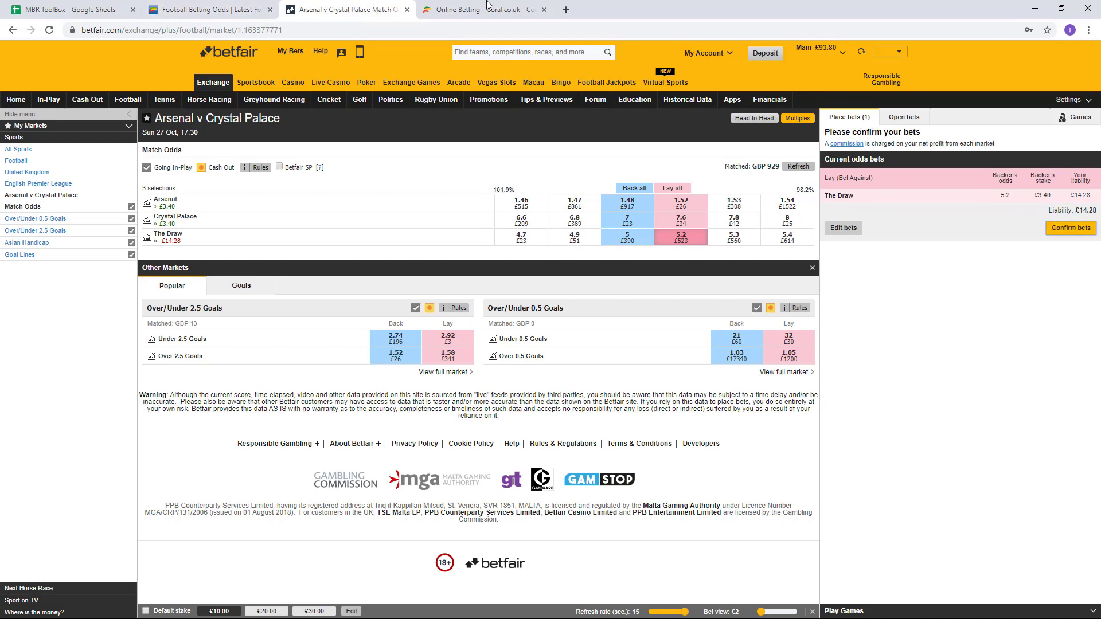
Step: Place the £5 free bet on the draw at Coral, and confirm the £3.40 lay bet on Betfair
left_click(241, 9)
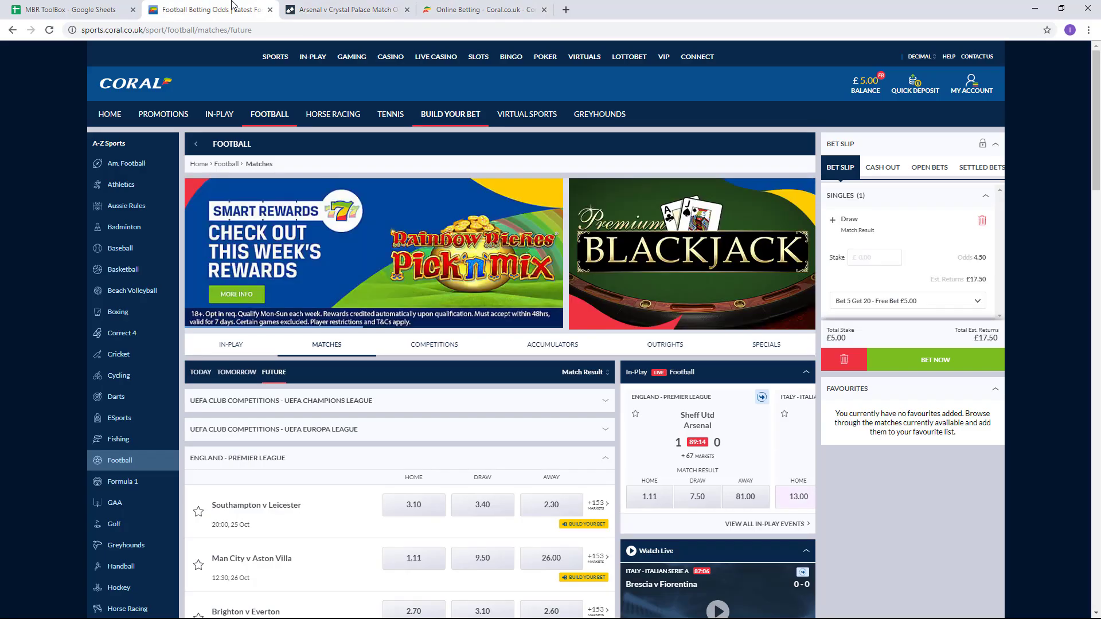
left_click(933, 362)
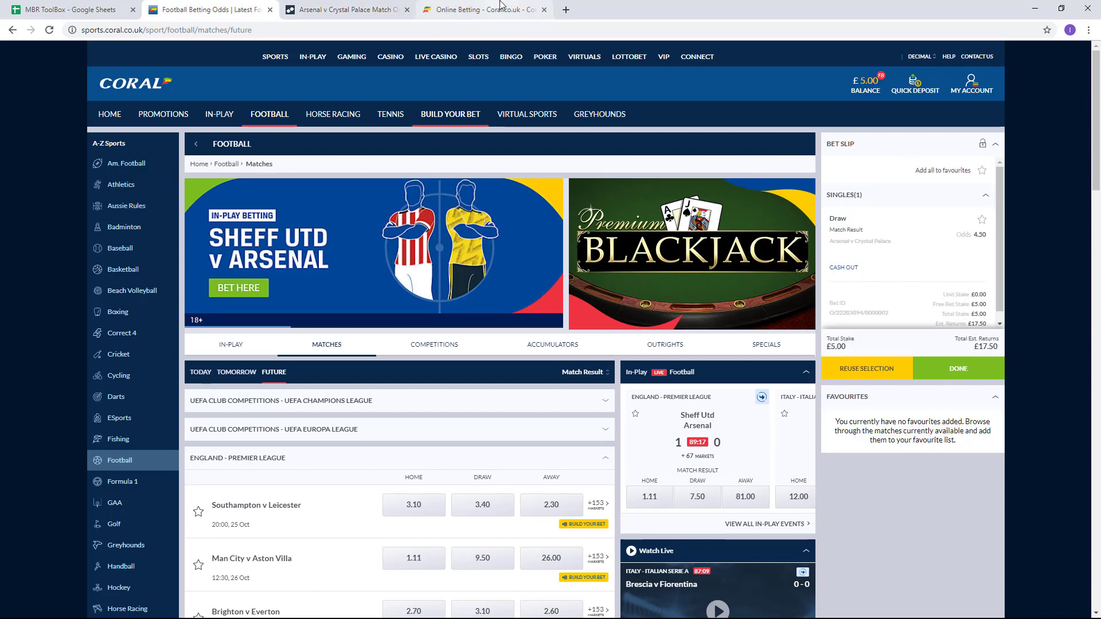
left_click(341, 10)
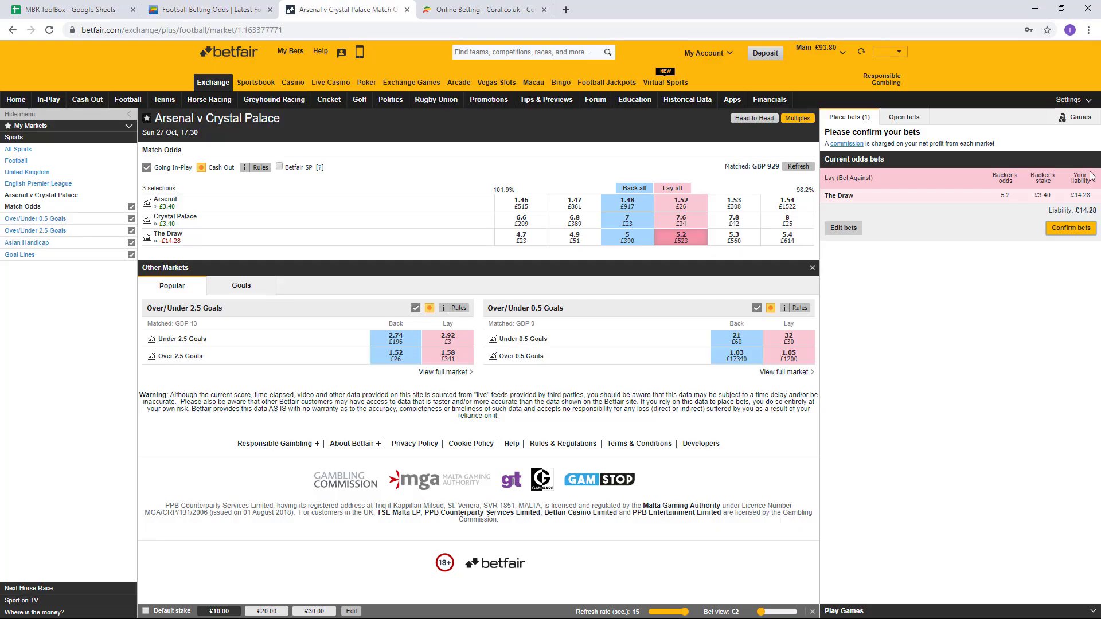
left_click(1073, 230)
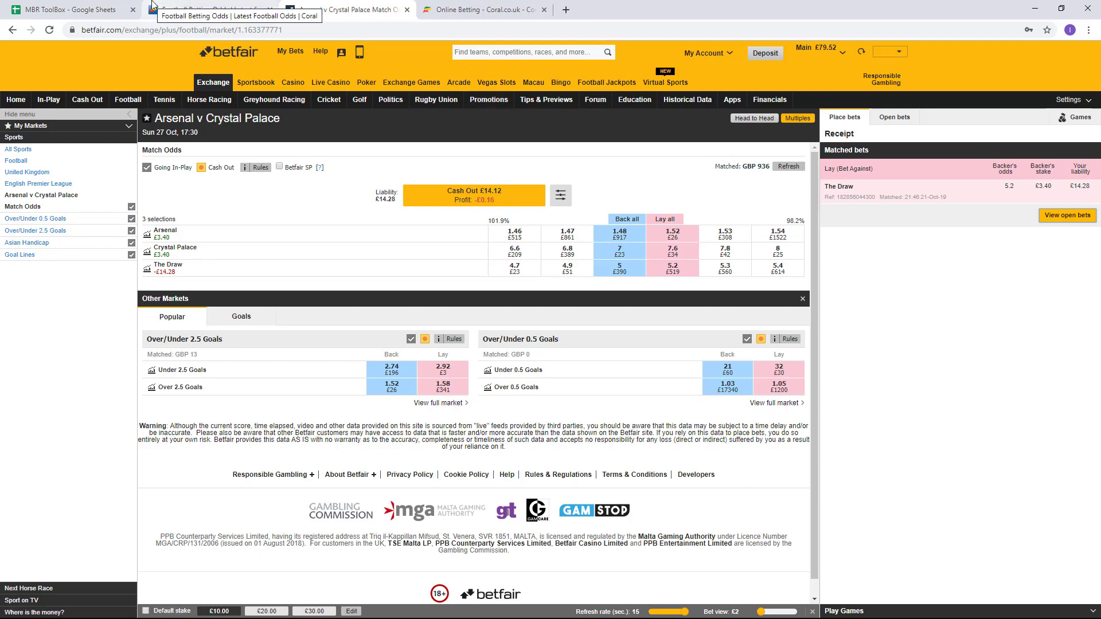
Step: Record £3.23 as the Arsenal v Palace free bet's profit/loss in row 16 of the Bet Tracker and return to the start of row 17
left_click(75, 12)
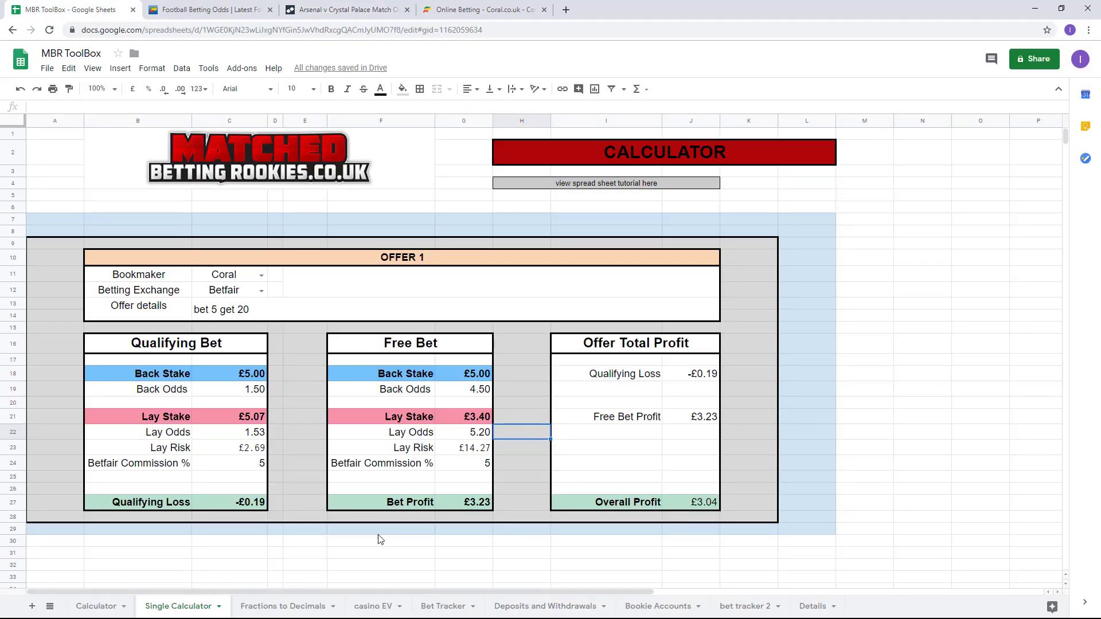
left_click(443, 605)
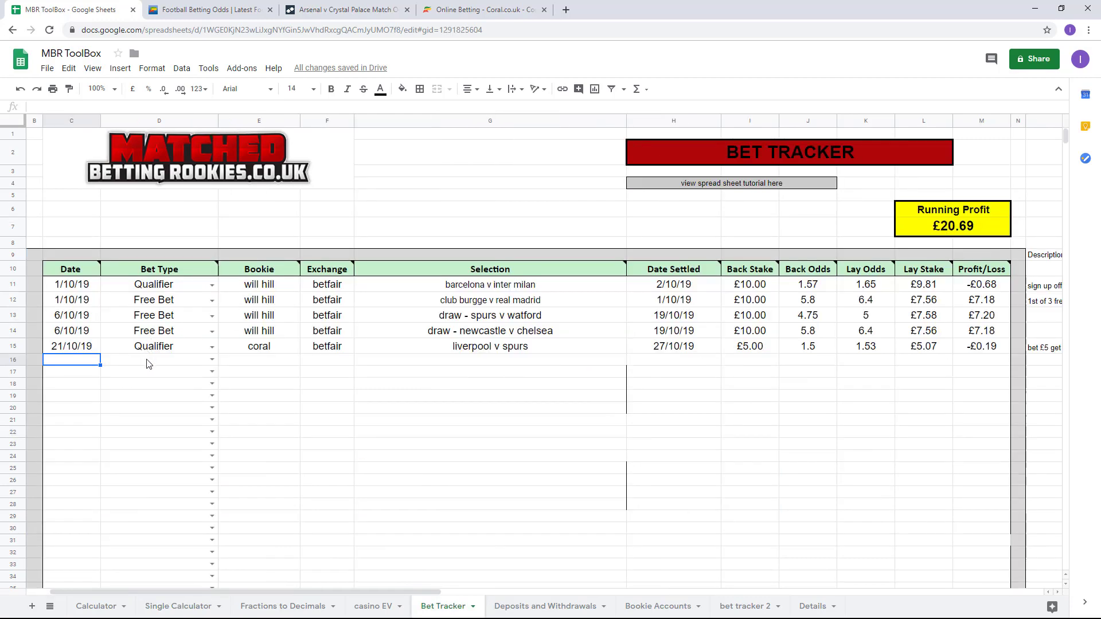
left_click(149, 359)
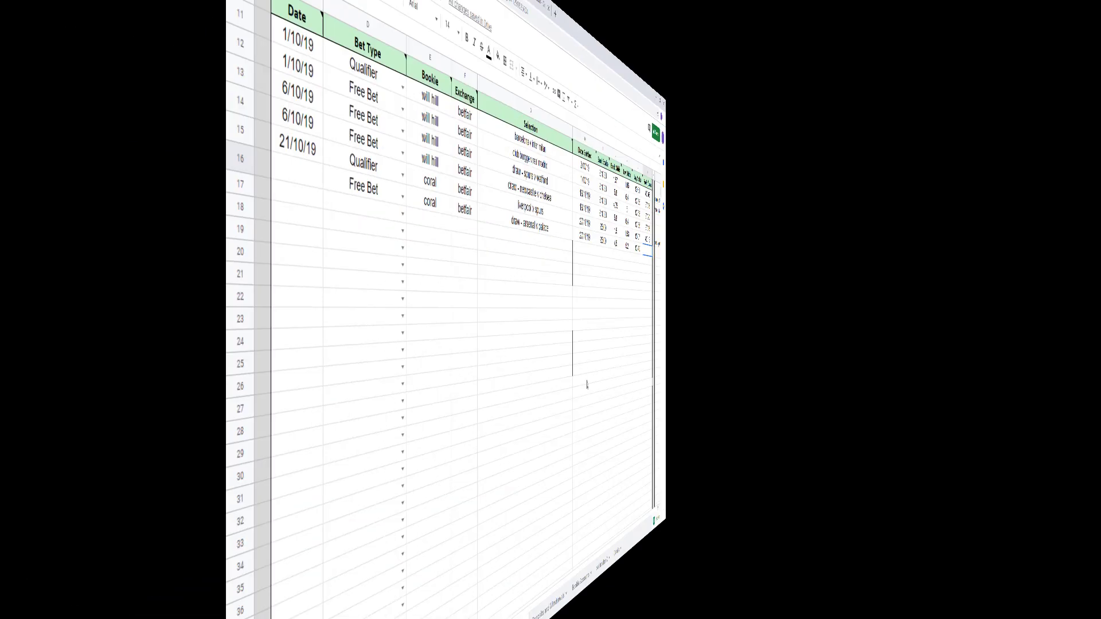
type("3.23")
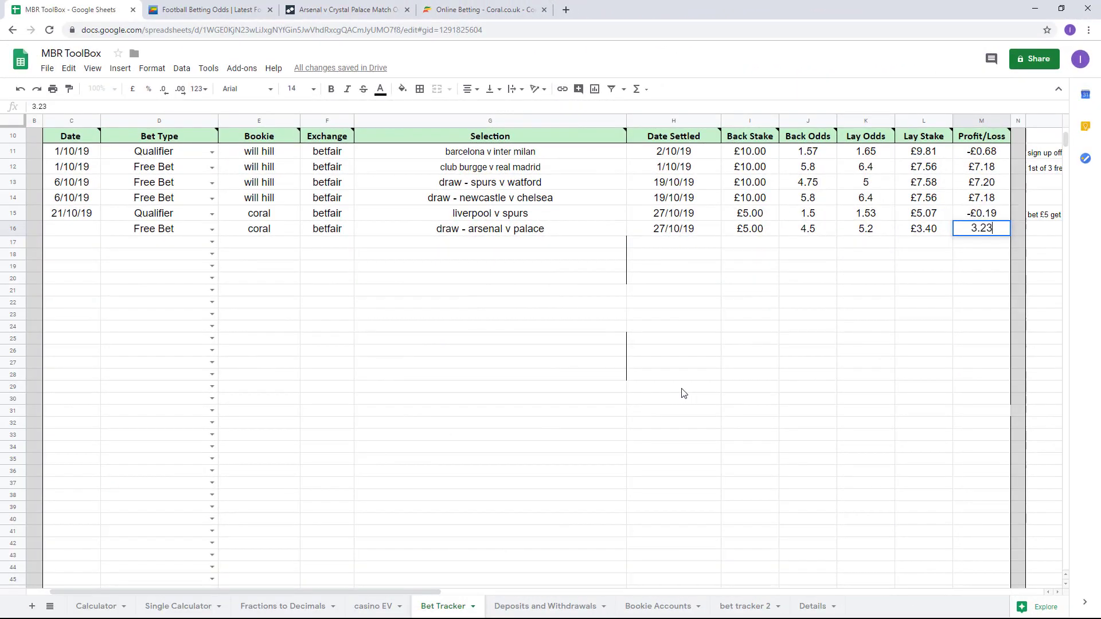
key("Left")
key("Left")
key("Down")
key("Left")
key("Left")
key("Left")
key("Left")
key("Left")
key("Left")
key("Left")
key("Left")
key("Left")
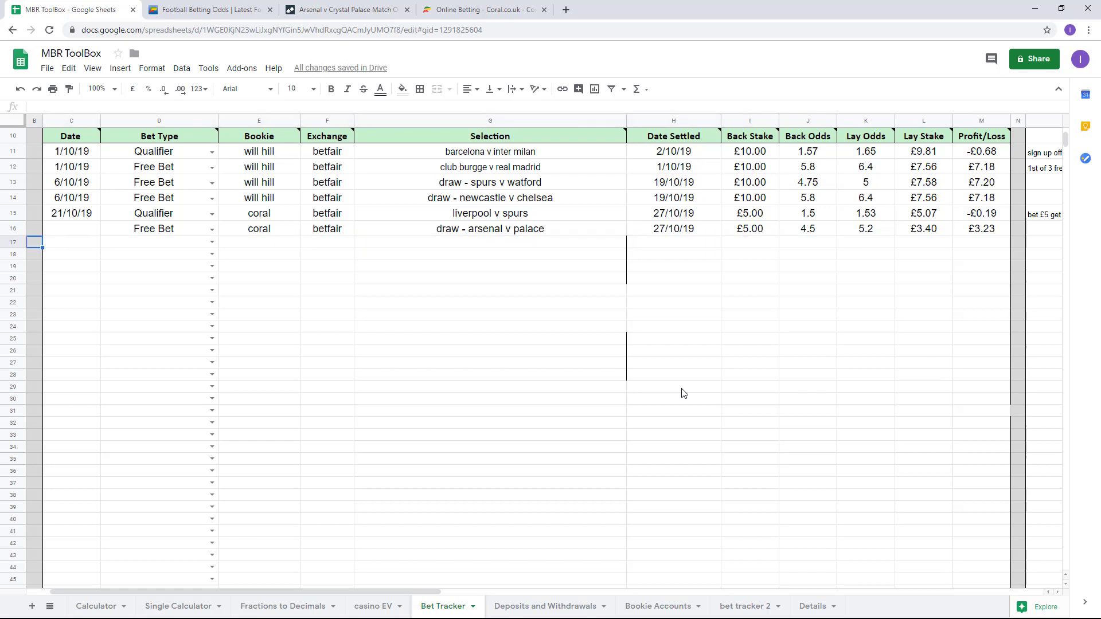
Step: Enter 21/10/19 as the date of the Arsenal v Palace free bet in row 16 of the Bet Tracker
key("Up")
key("Right")
key("Up")
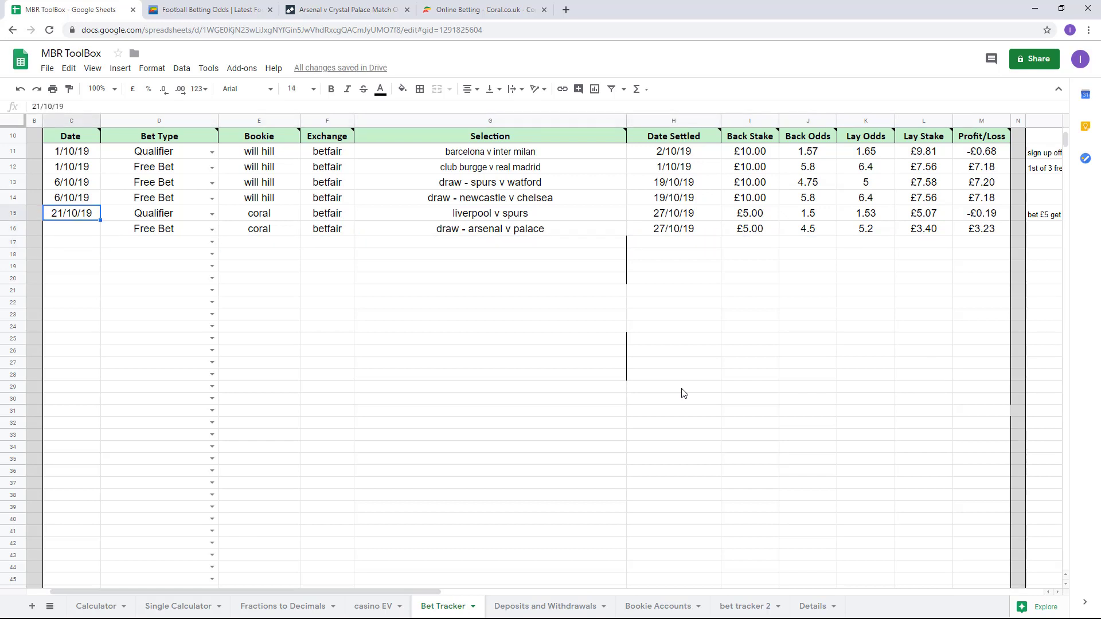
key("Down")
type("21/10/19")
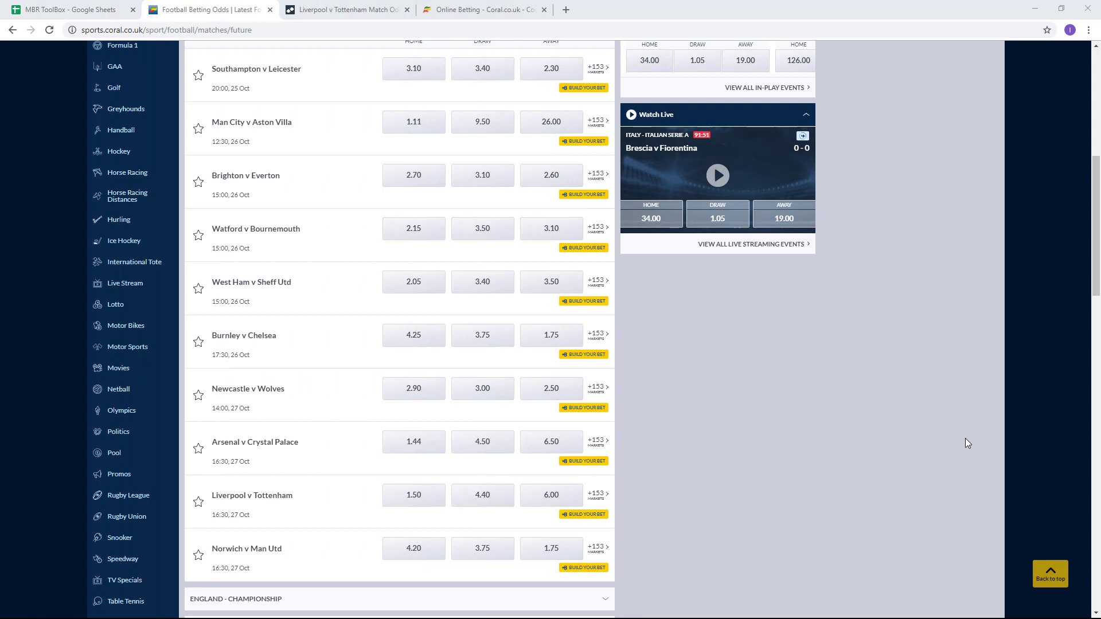
Step: At Coral, replace the finished bet receipt with the Liverpool v Tottenham draw and apply a "Bet 5 Get 20 - Free Bet £5.00" to it
left_click(471, 502)
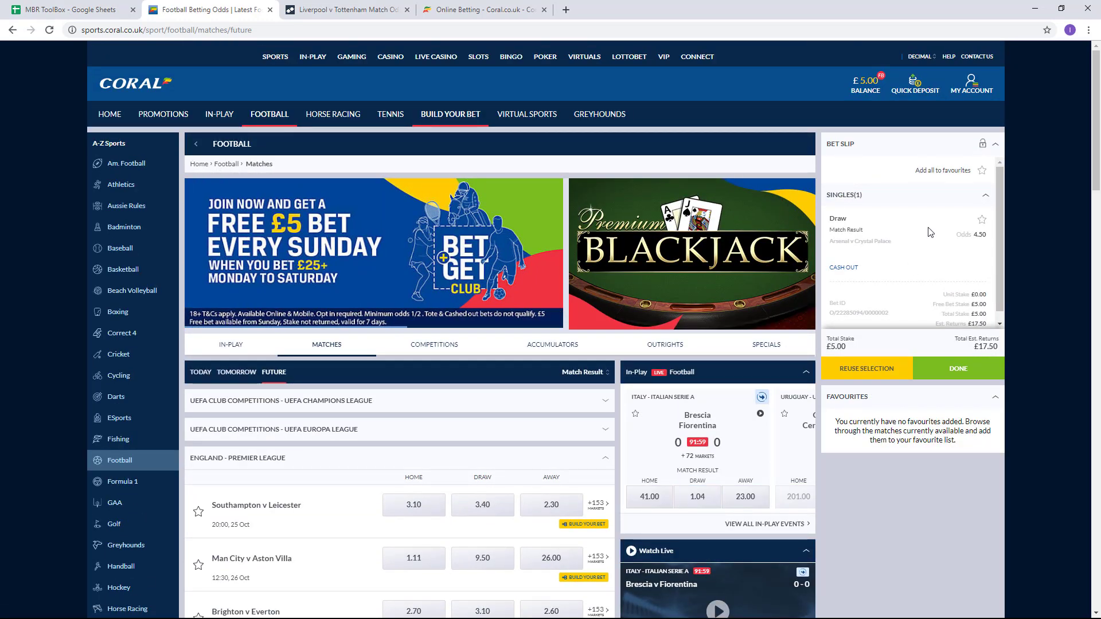
left_click(985, 195)
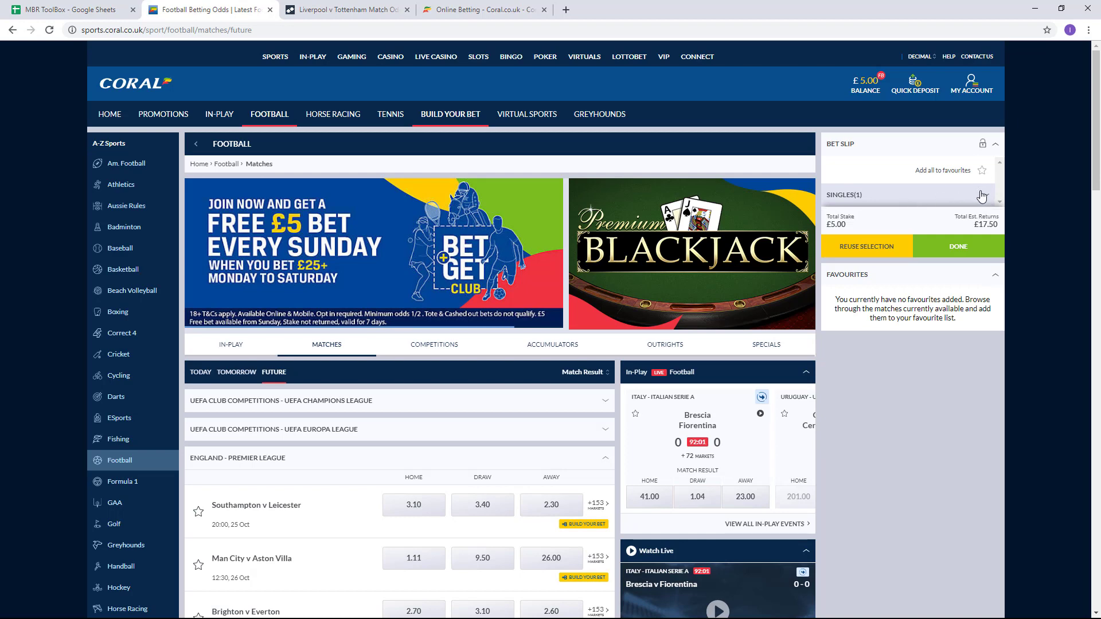
left_click(983, 197)
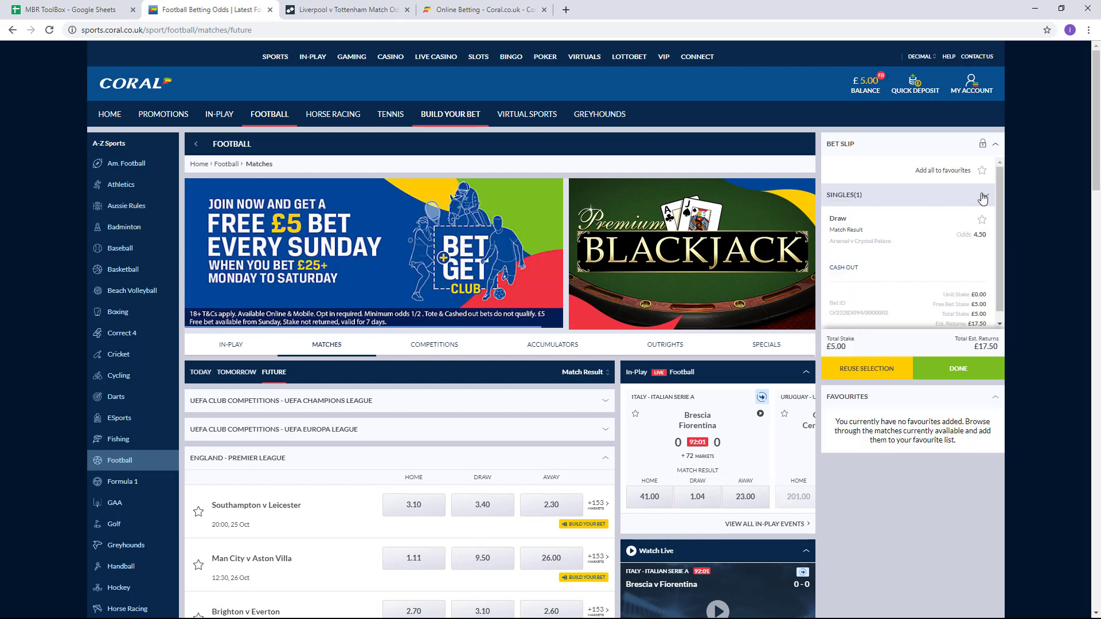
left_click(952, 361)
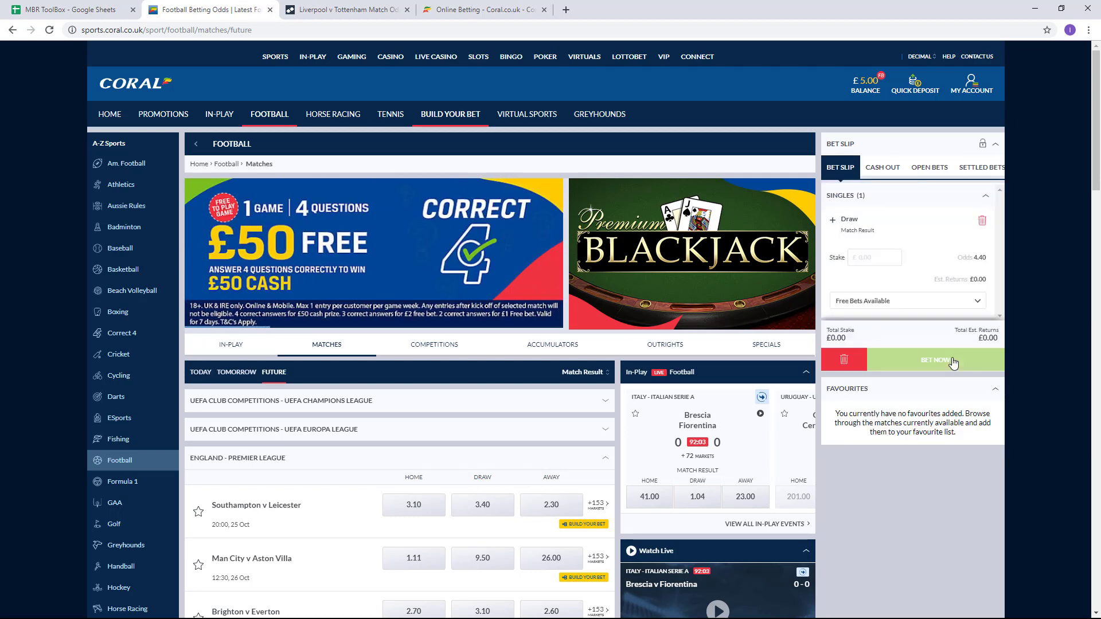
left_click(867, 258)
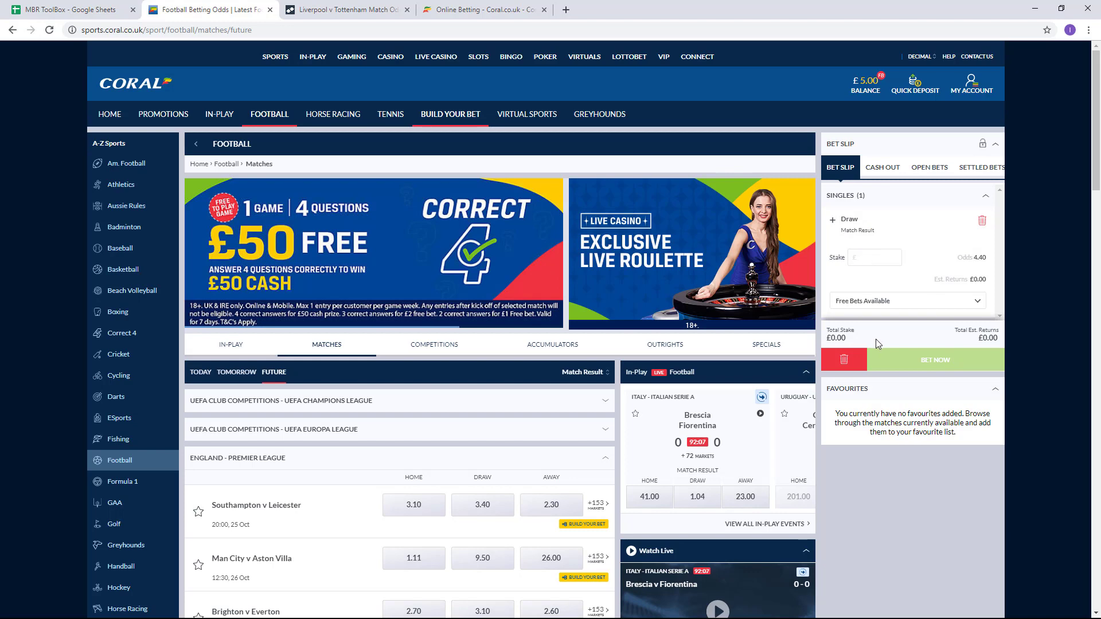
left_click(887, 301)
left_click(884, 326)
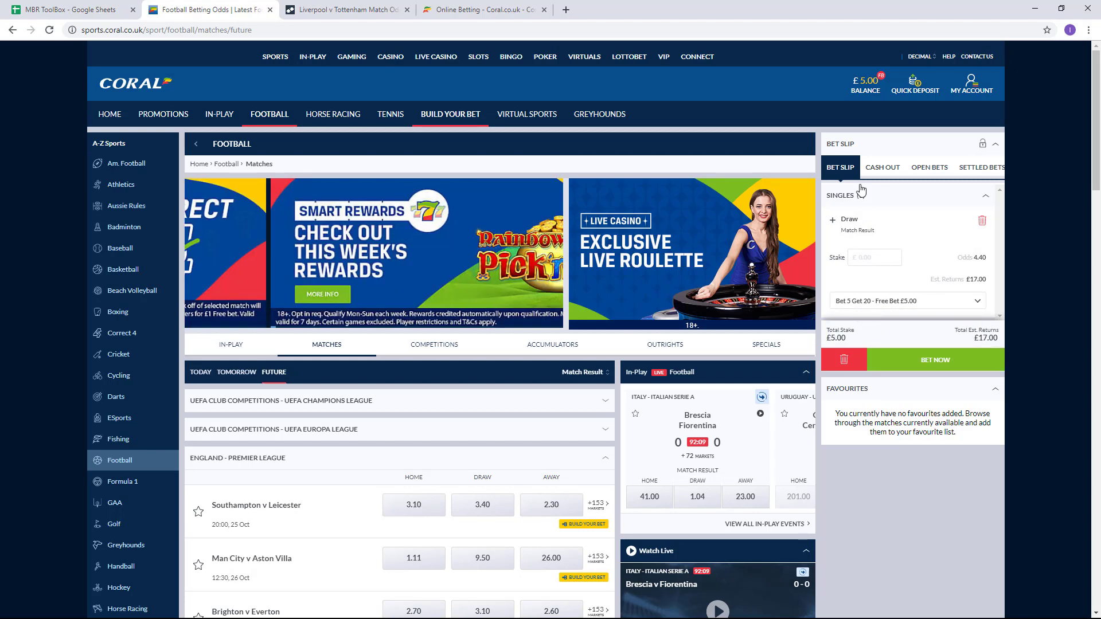
Step: Select the Liverpool v Tottenham draw lay on Betfair, and set the calculator's free bet odds to 4.4 back and 5.1 lay
left_click(352, 9)
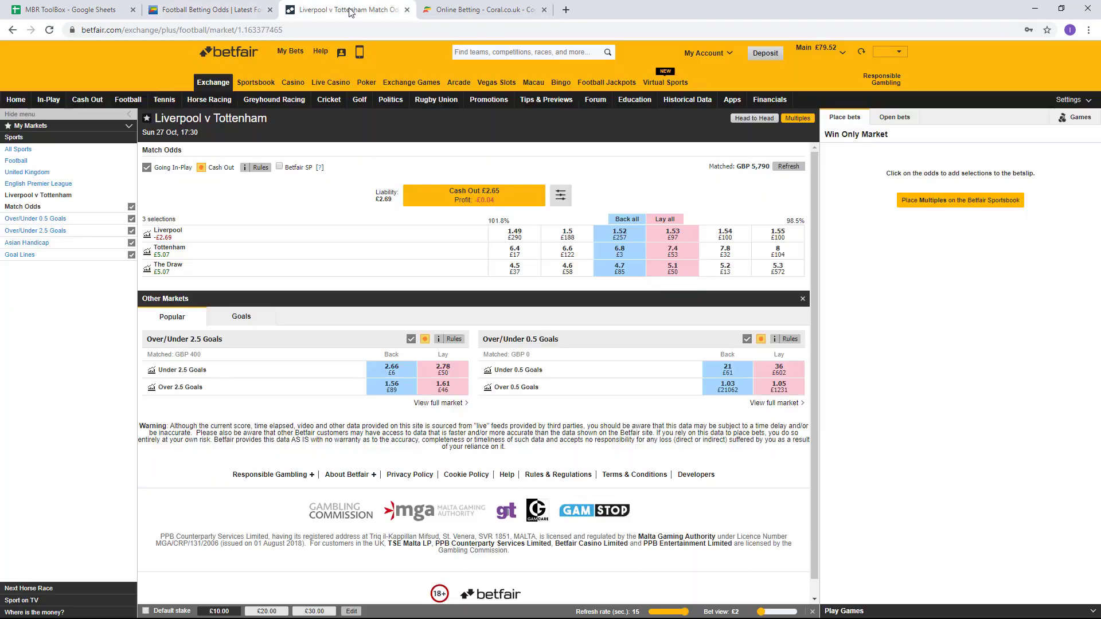
left_click(672, 268)
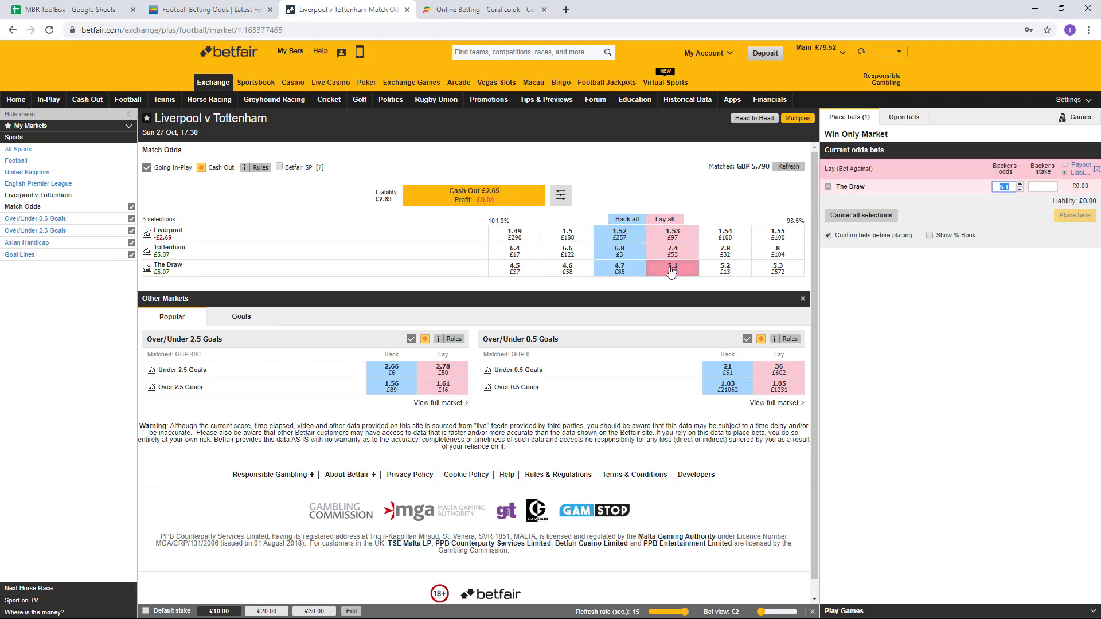
left_click(172, 10)
left_click(115, 10)
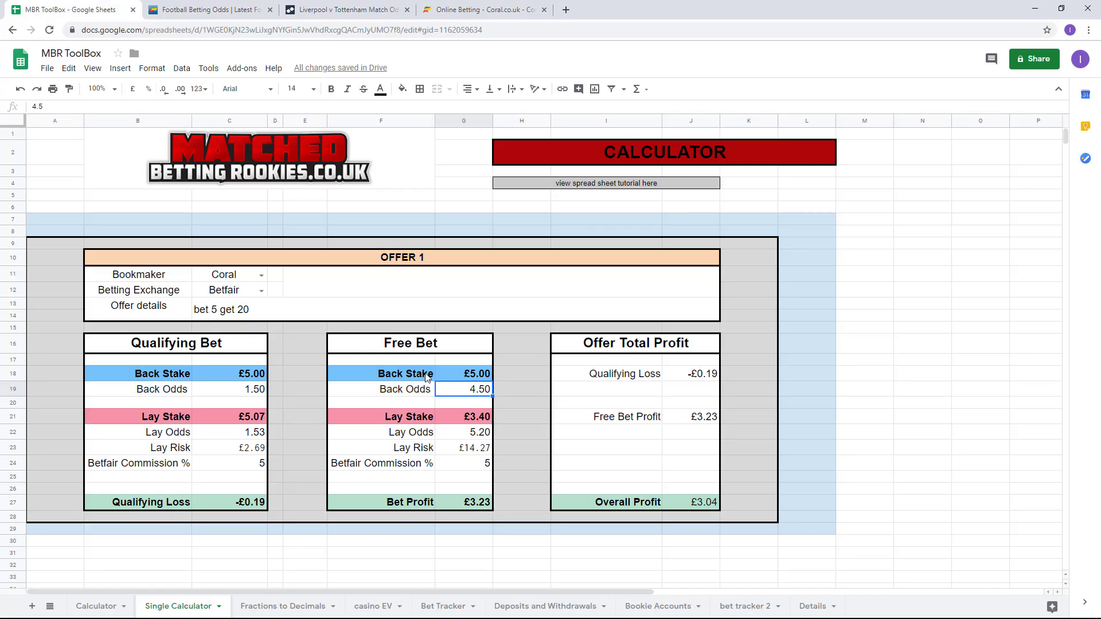
type("4.4")
left_click(458, 433)
type("5.1")
key("Tab")
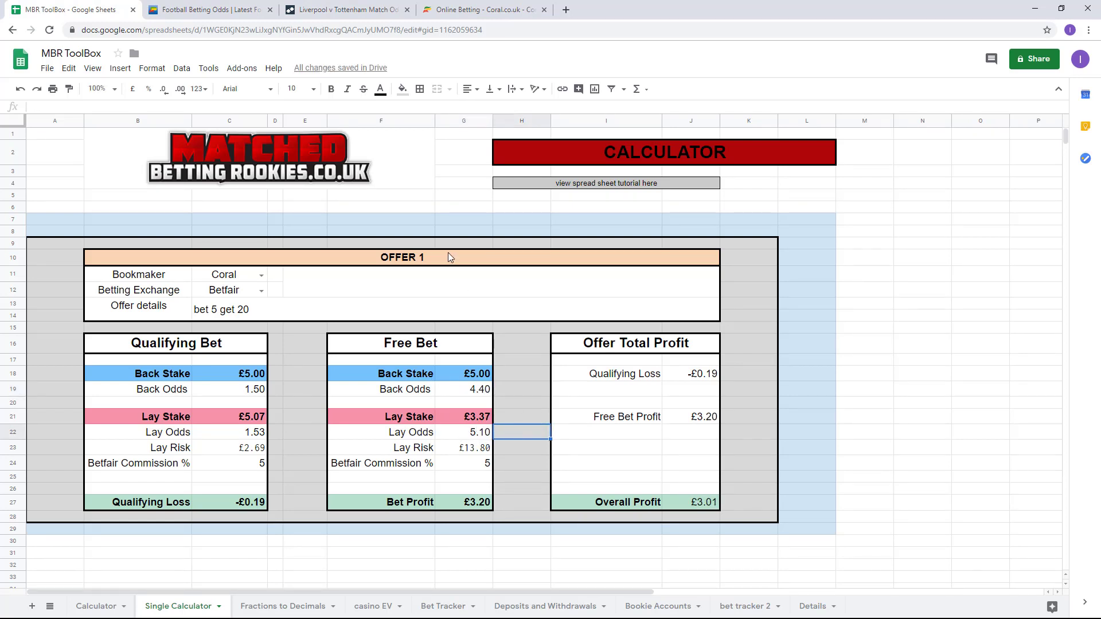
Step: Set the Betfair lay stake on the Liverpool v Tottenham draw to £3.37 and submit the bet for confirmation
left_click(317, 11)
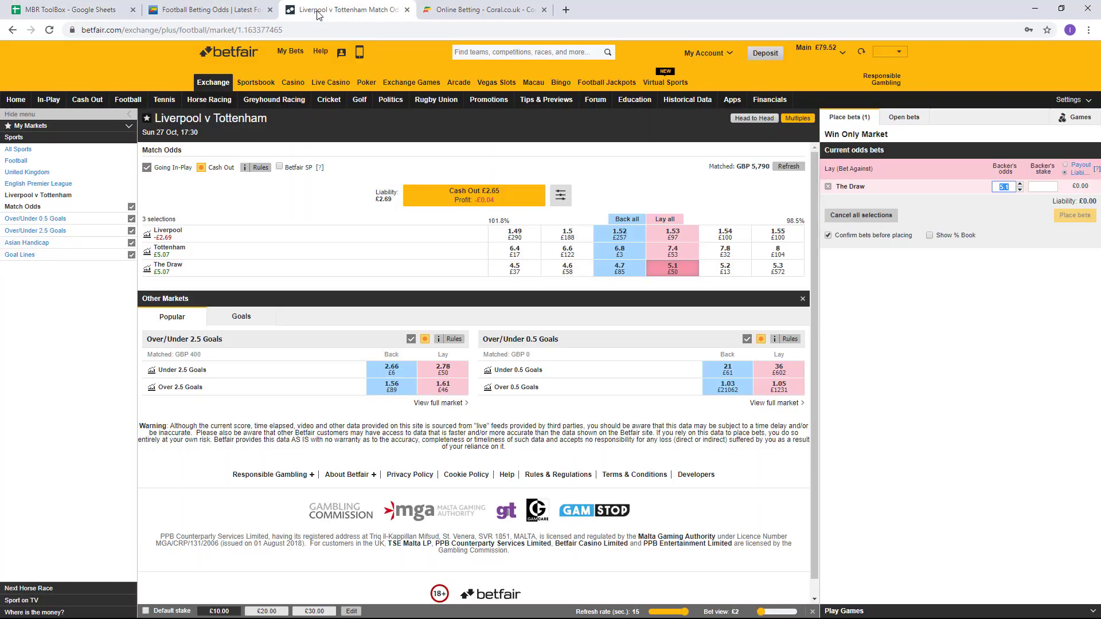
left_click(1048, 187)
type("3.37")
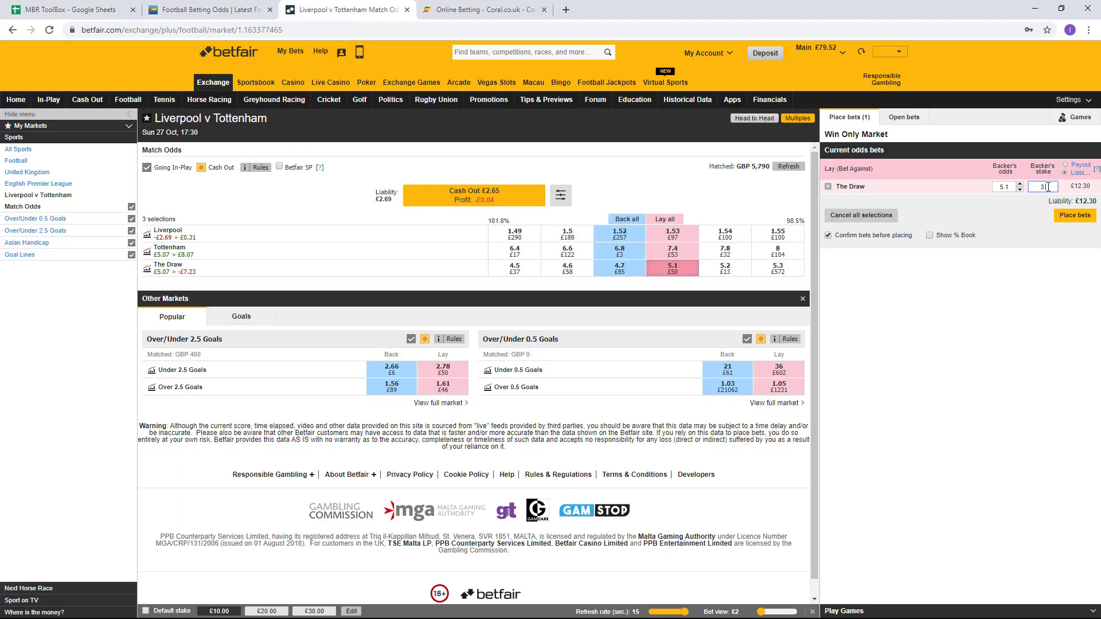
left_click(1073, 216)
Step: Place the £5 free bet on the Liverpool v Tottenham draw at Coral, and confirm the £3.37 lay on Betfair
left_click(207, 10)
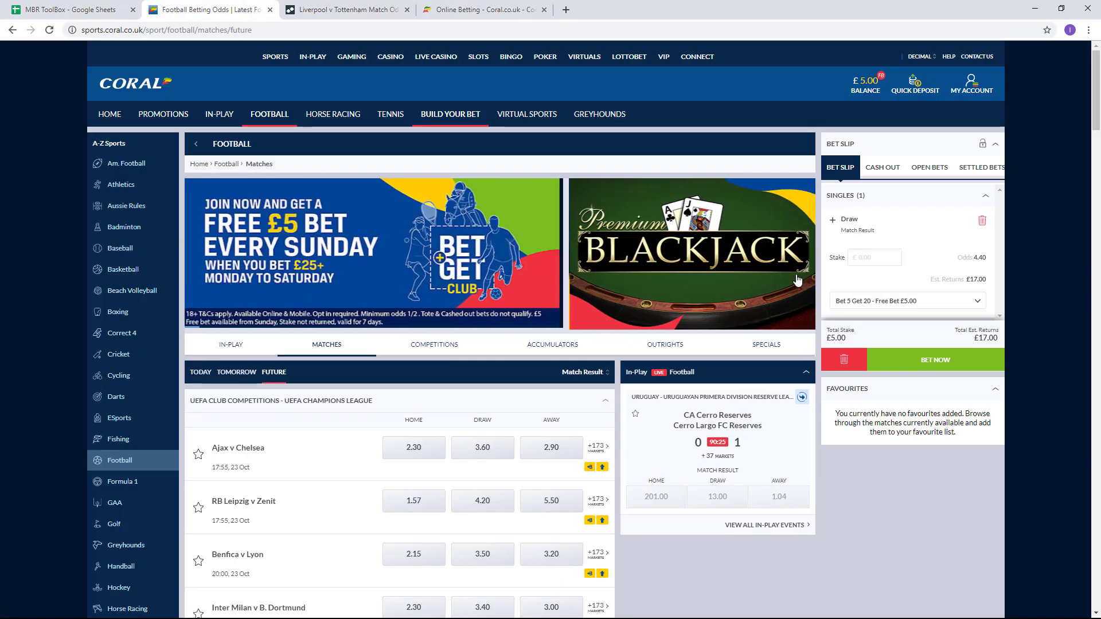
left_click(926, 361)
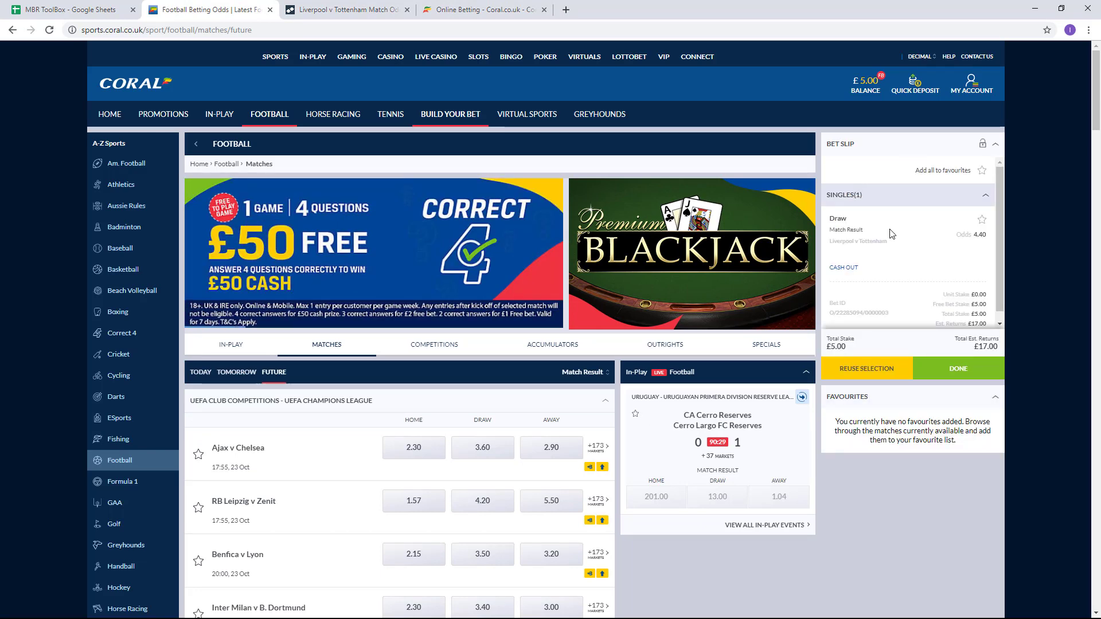
left_click(397, 6)
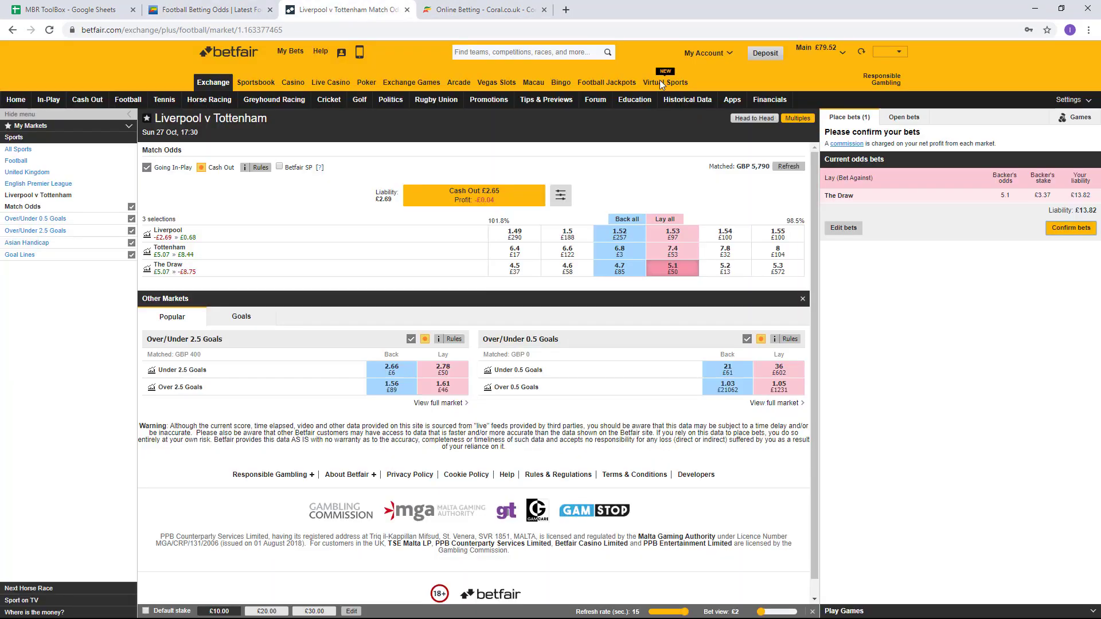
left_click(1070, 228)
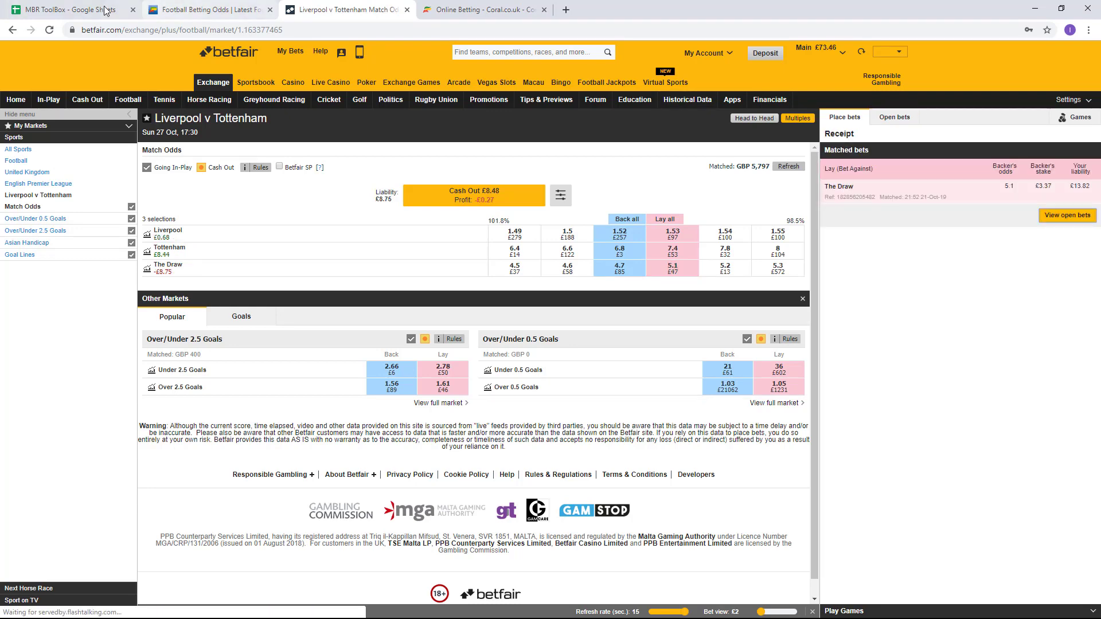
Step: Copy the date, bet type, bookie and exchange from row 16 into row 17 of the Bet Tracker
left_click(91, 10)
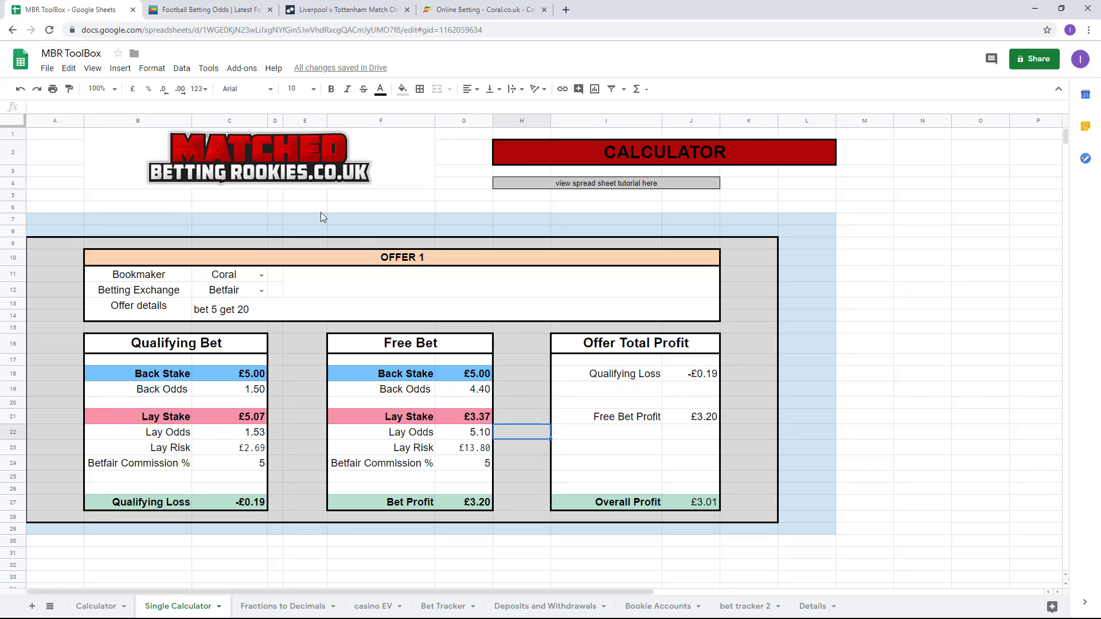
left_click(445, 606)
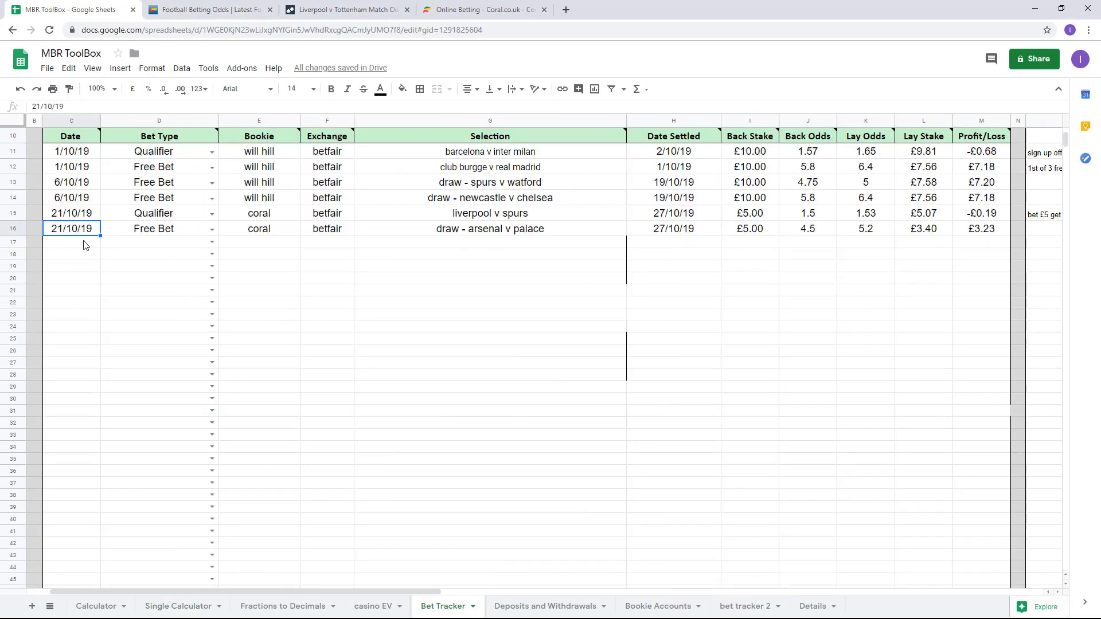
key("shift+Right")
key("shift+Right")
key("shift+Right")
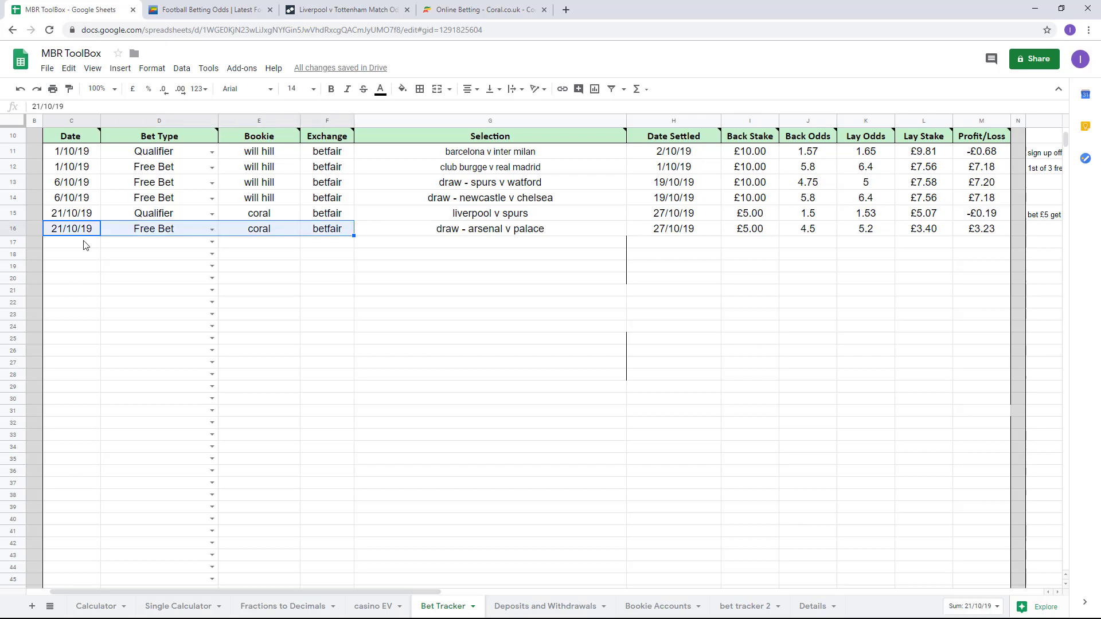
key("ctrl+c")
left_click(85, 245)
key("ctrl+v")
Step: Enter "draw - liverpool v spurs" as the selection in row 17
key("Right")
key("Right")
key("Right")
key("Right")
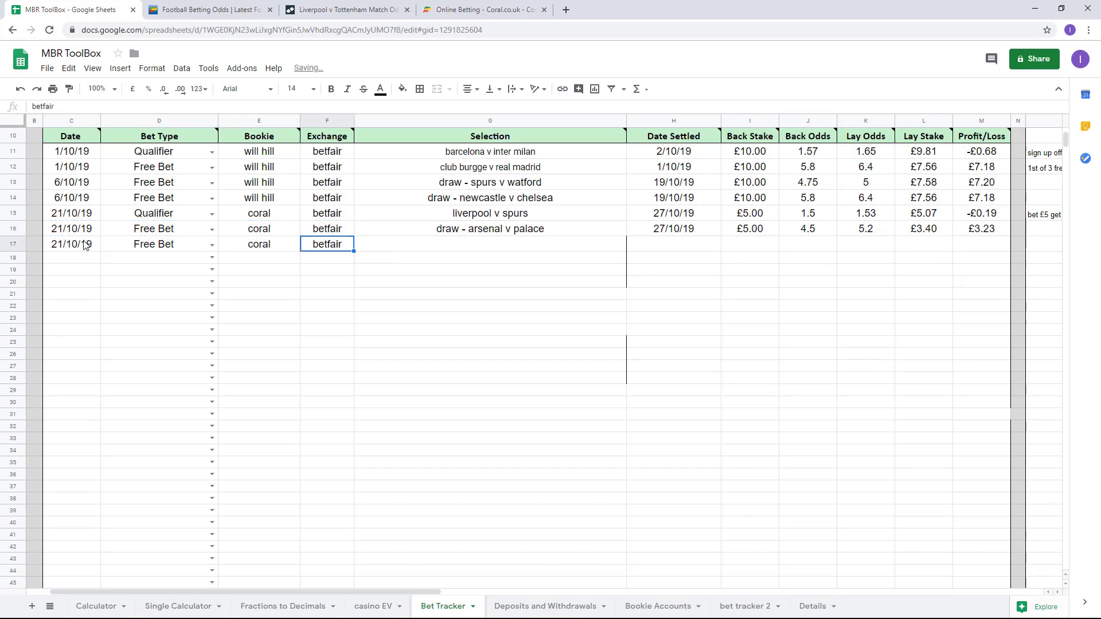
type("draw - ")
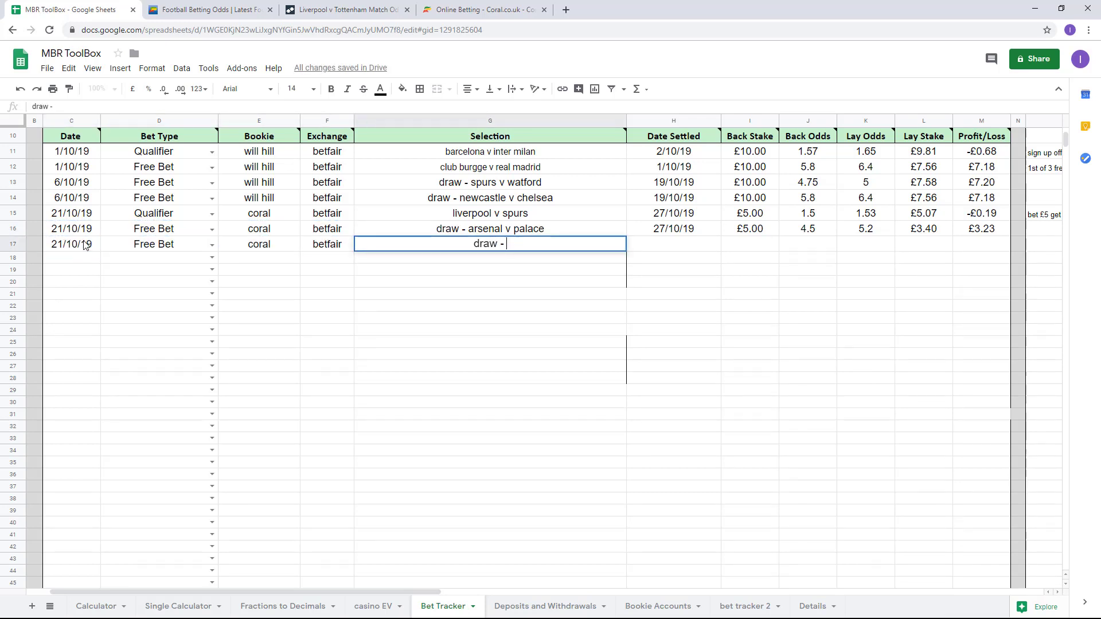
type("liverpool v spurs")
key("Tab")
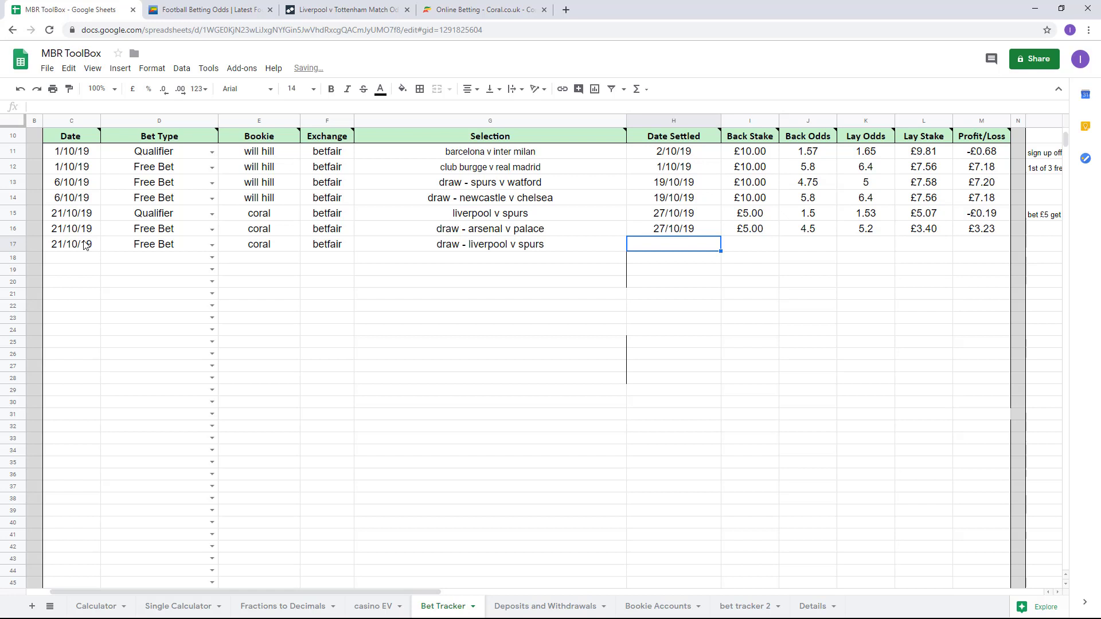
Step: Copy the settled date and back stake from row 16 into row 17
key("Up")
key("shift+Right")
key("ctrl+c")
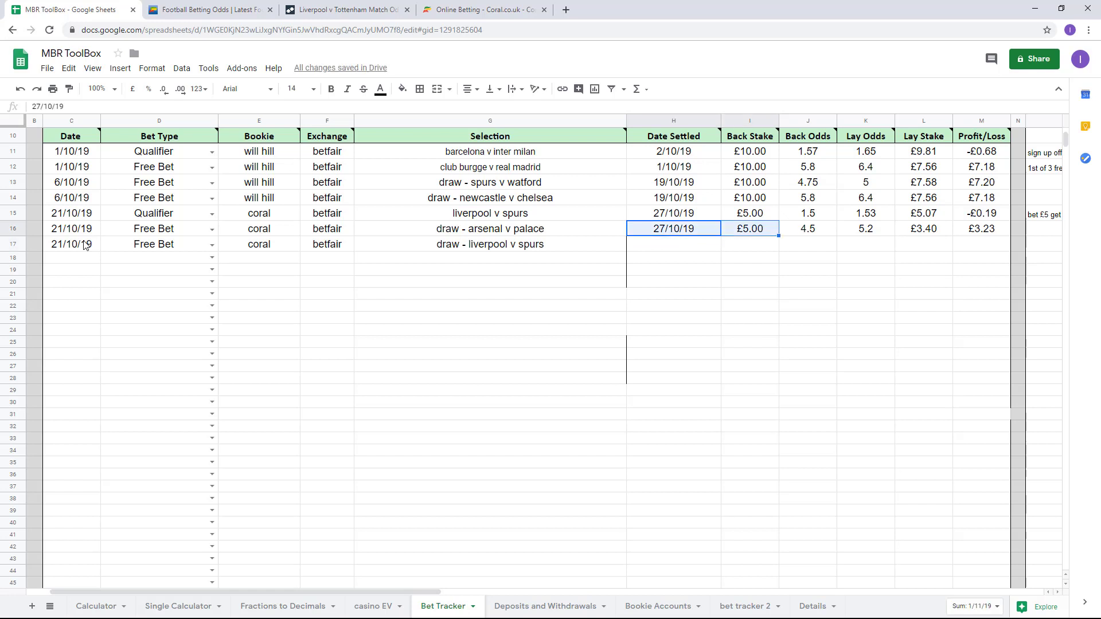
key("Down")
key("ctrl+v")
Step: Record back odds of 4.4 and lay odds of 5.1 for the Liverpool v Spurs free bet in row 17
key("Right")
key("Right")
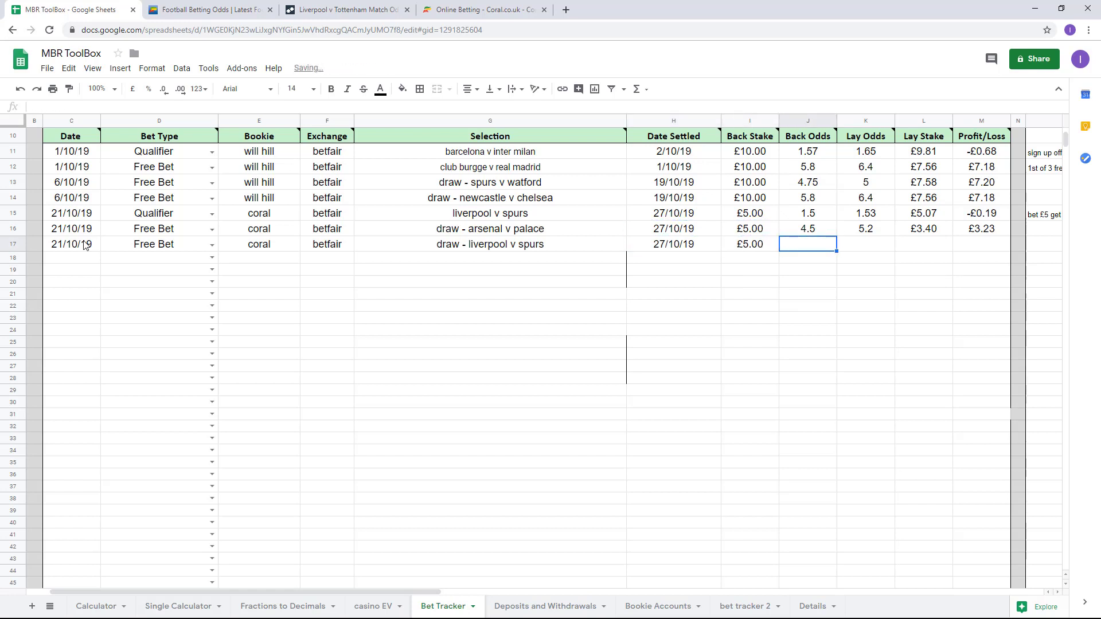
type("4.4")
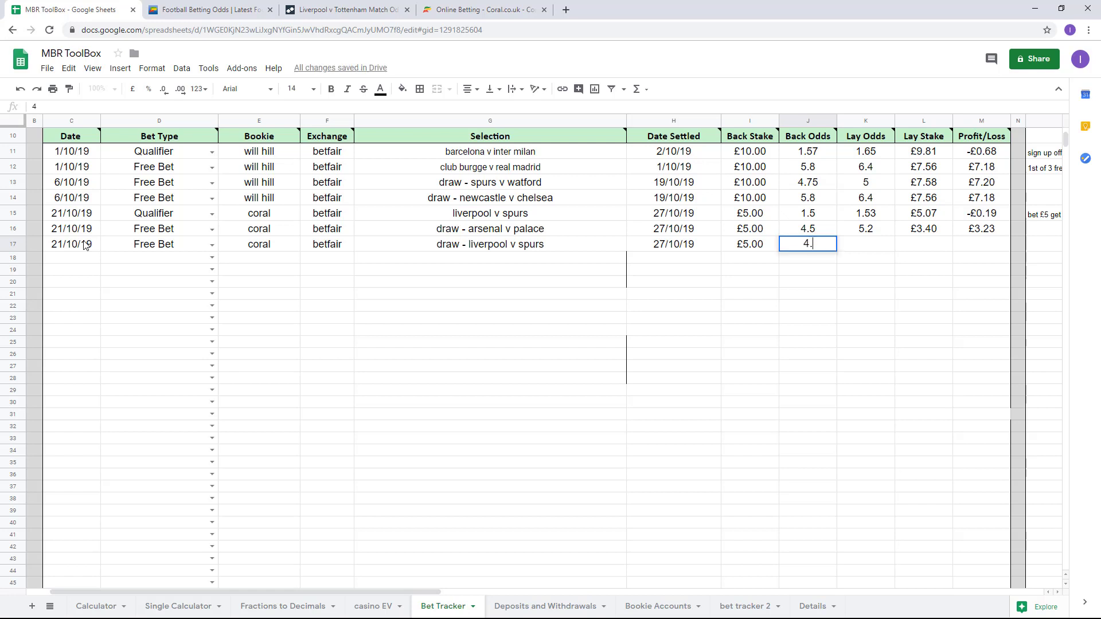
key("Tab")
type("5.1")
key("Tab")
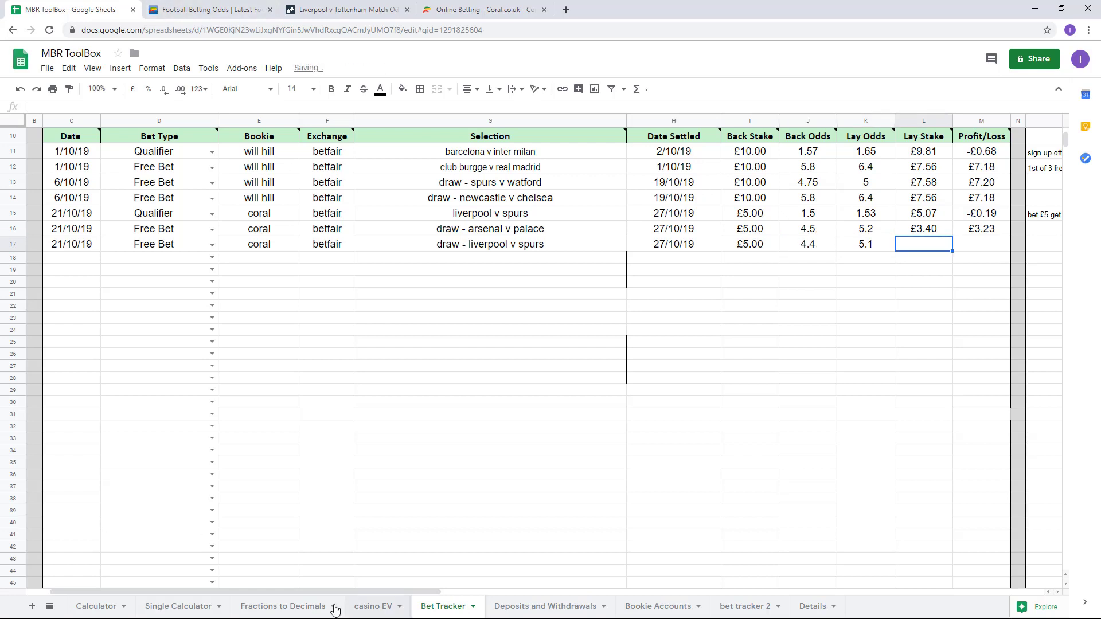
Step: Check the calculator, record a £3.37 lay stake and £3.20 profit/loss in row 17, and return to the start of row 18
left_click(195, 607)
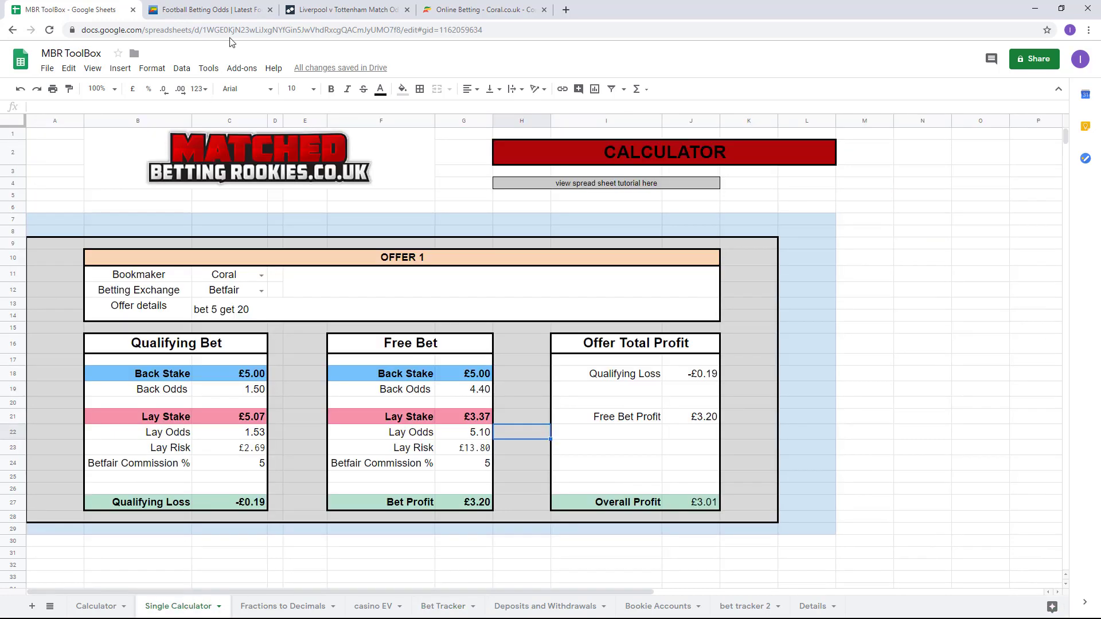
left_click(443, 606)
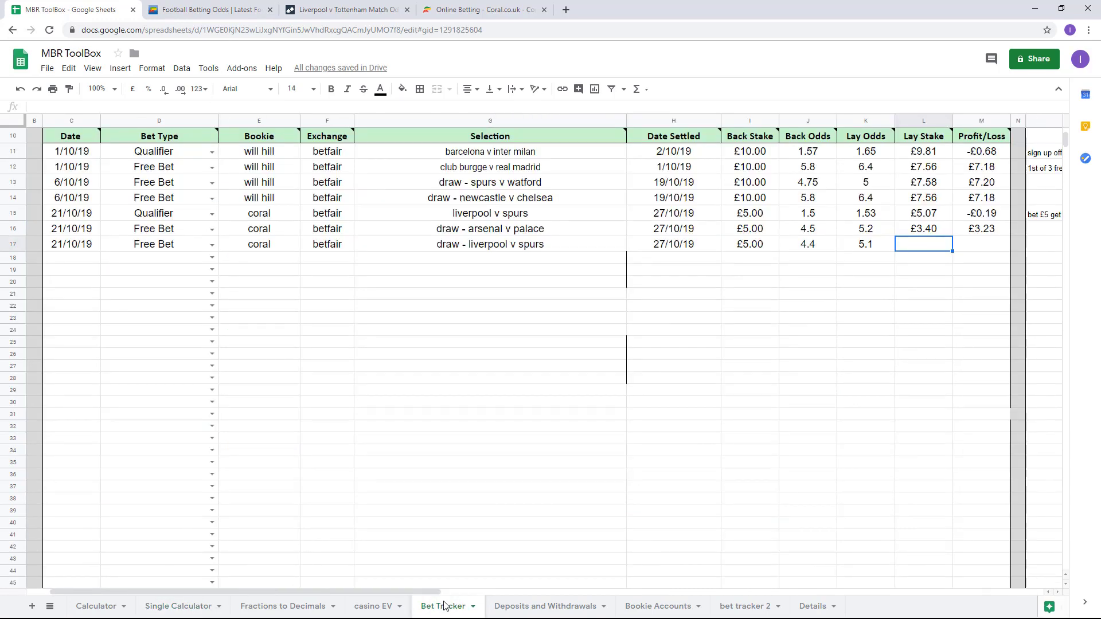
type("3.37")
key("Tab")
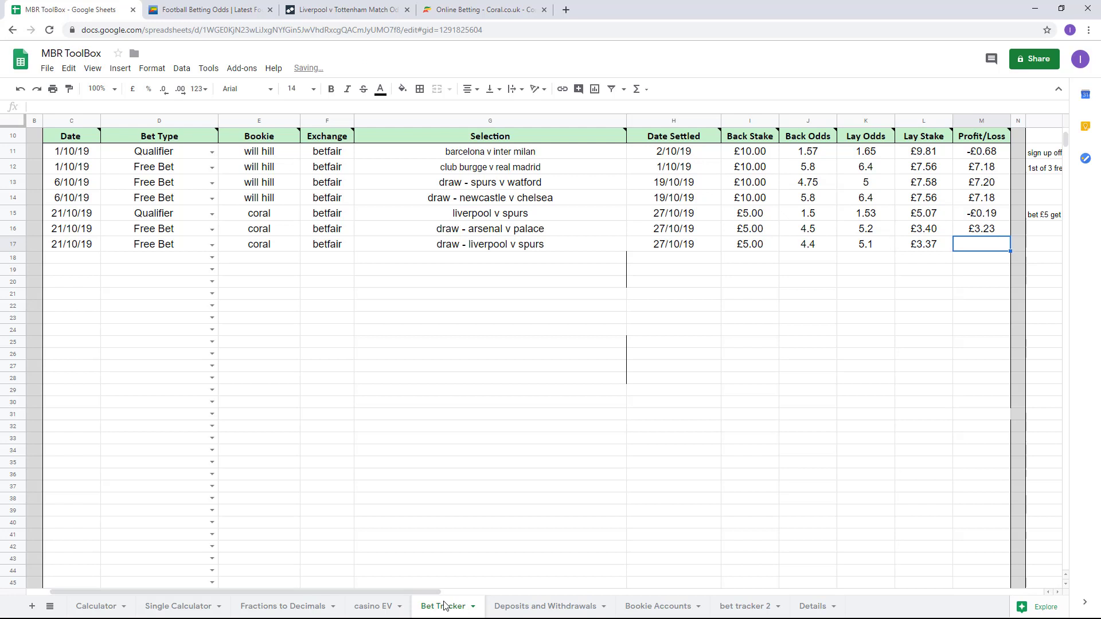
type("3.2")
key("Return")
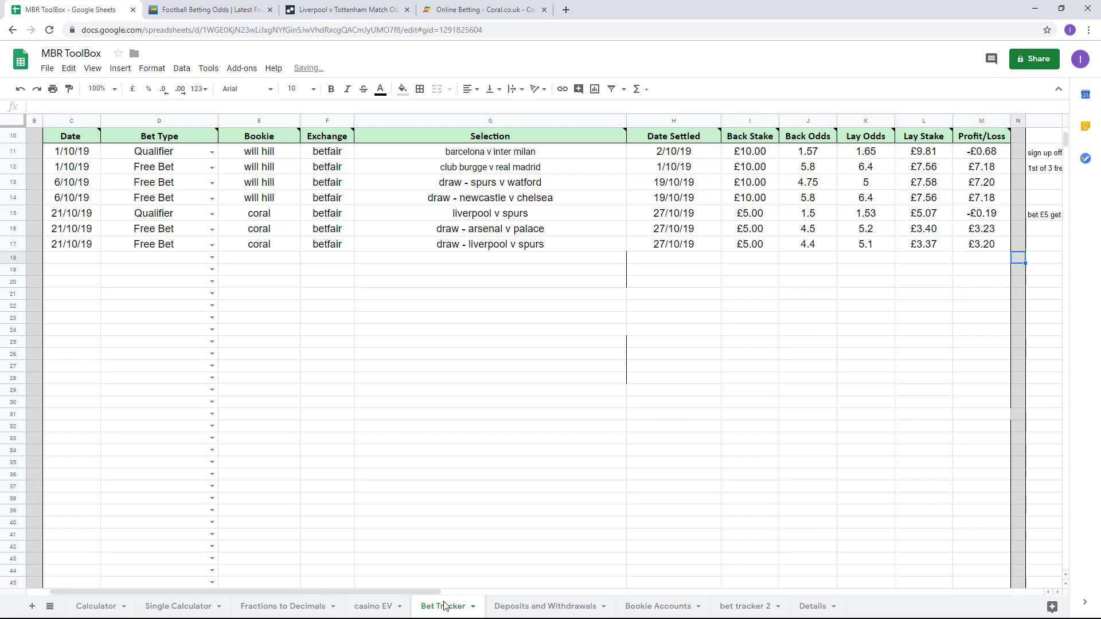
key("Left")
key("Left")
key("Left")
key("Left")
key("Left")
key("Left")
key("Left")
key("Left")
key("Left")
key("Left")
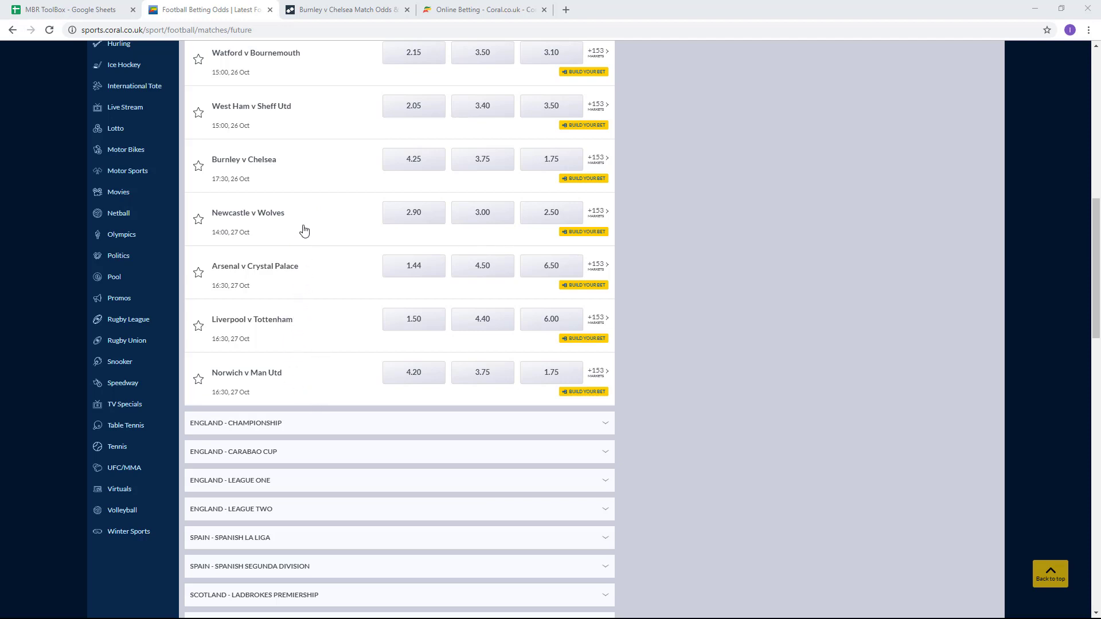
Step: Compare Burnley v Chelsea odds on Coral and Betfair, and enter free bet back odds of 4.25 and lay odds of 4.9 in the calculator
left_click(317, 160)
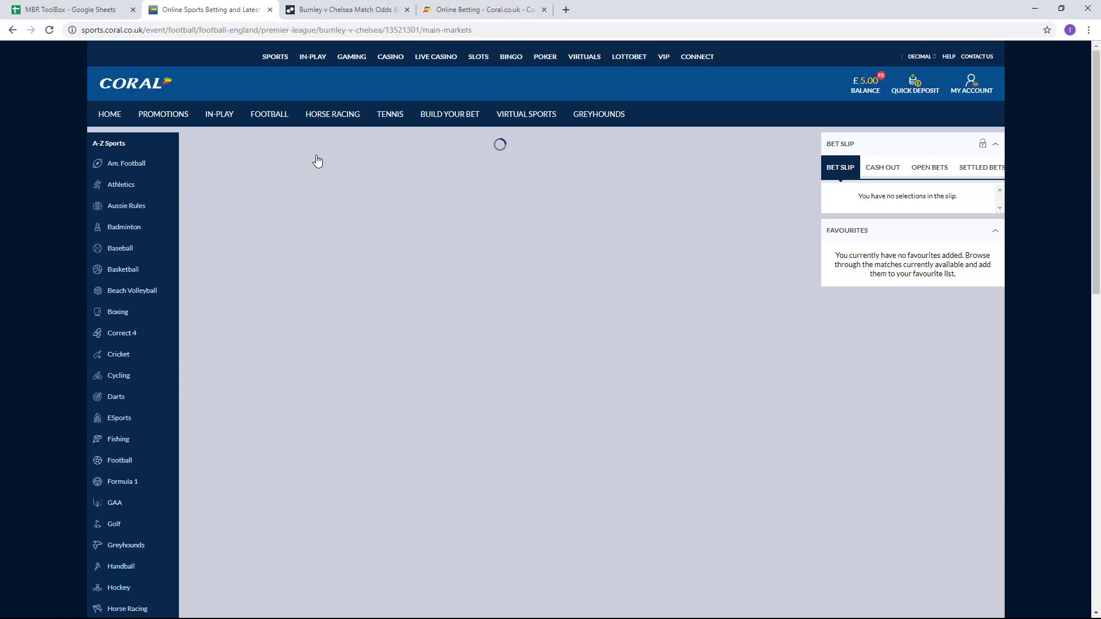
left_click(331, 12)
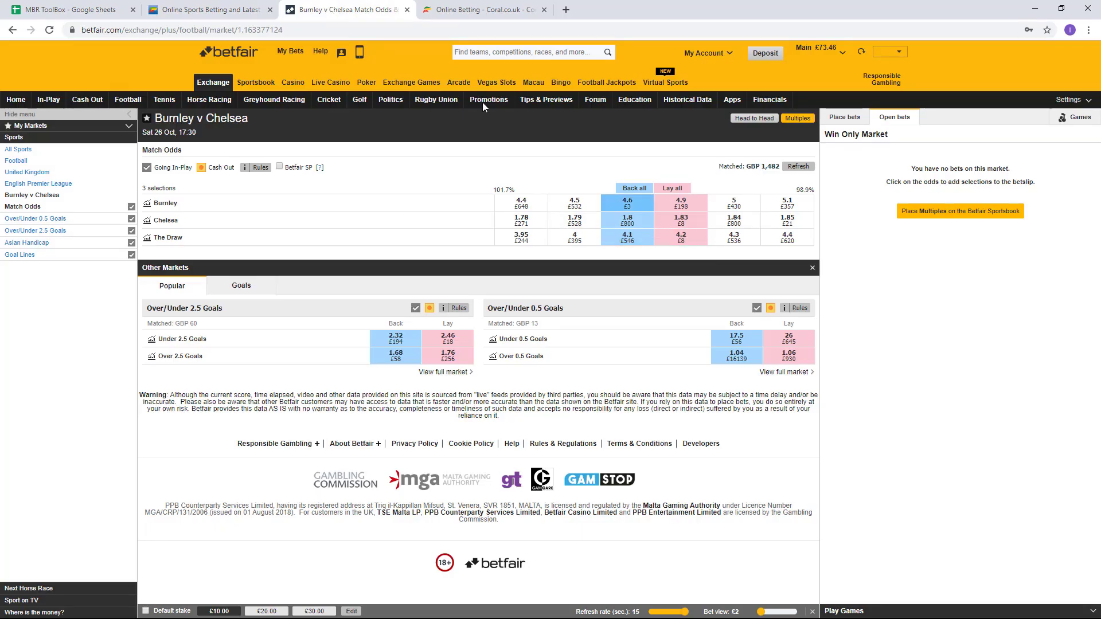
left_click(225, 12)
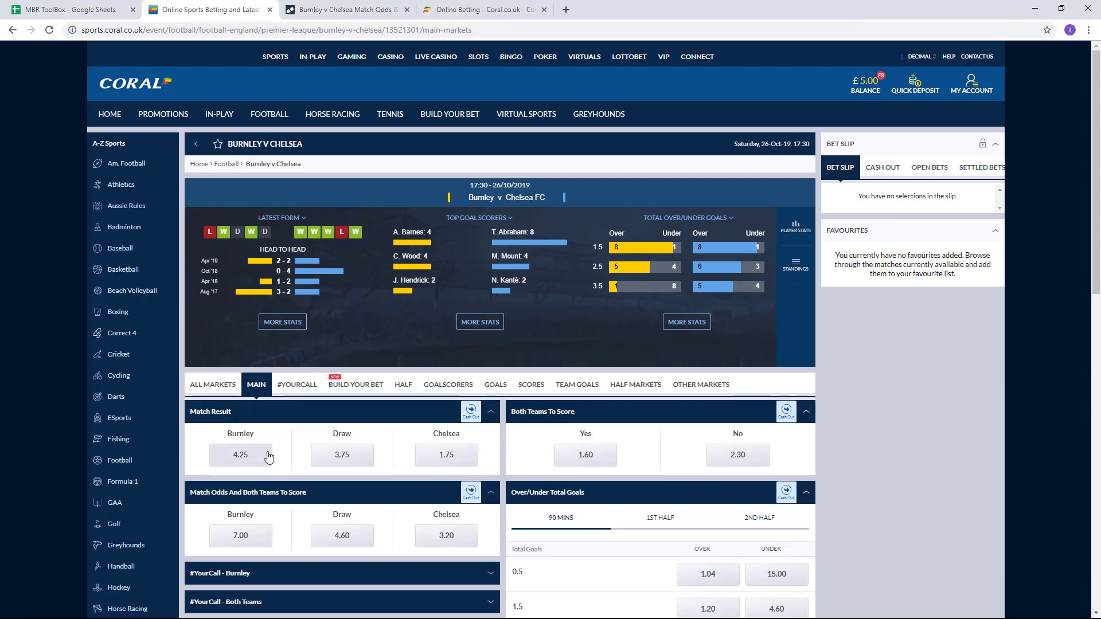
left_click(355, 13)
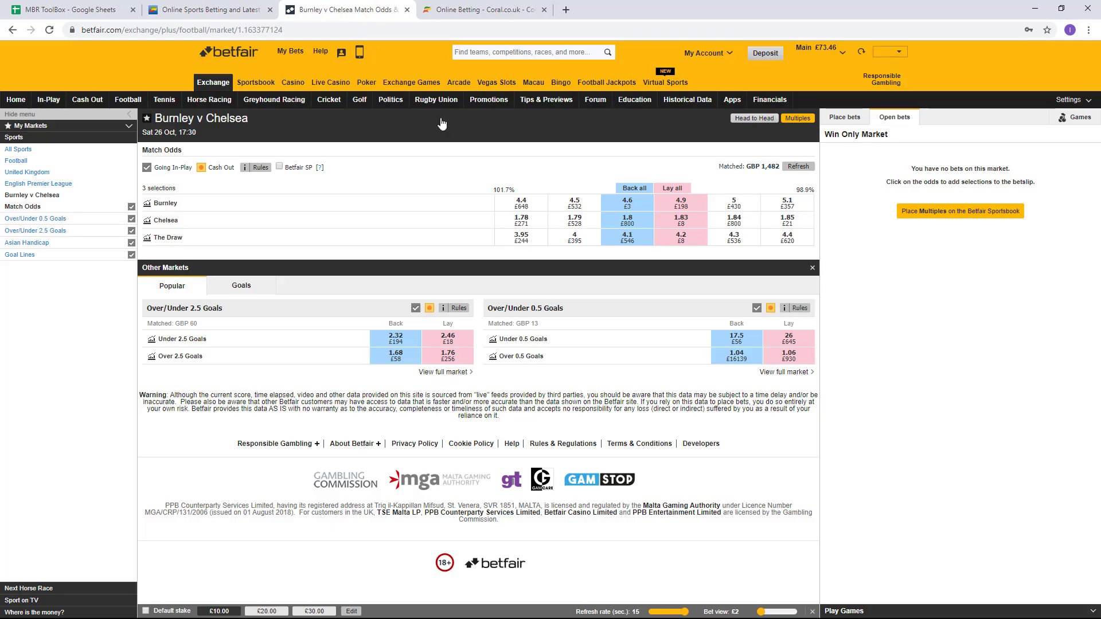
left_click(90, 17)
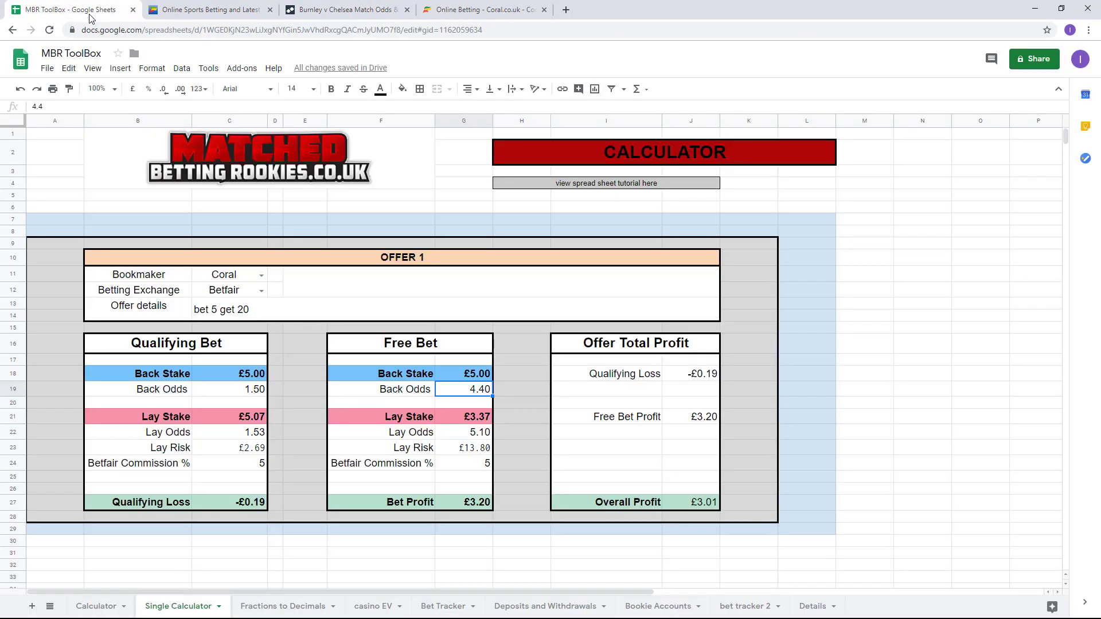
type("4.25")
left_click(452, 432)
type("4.9")
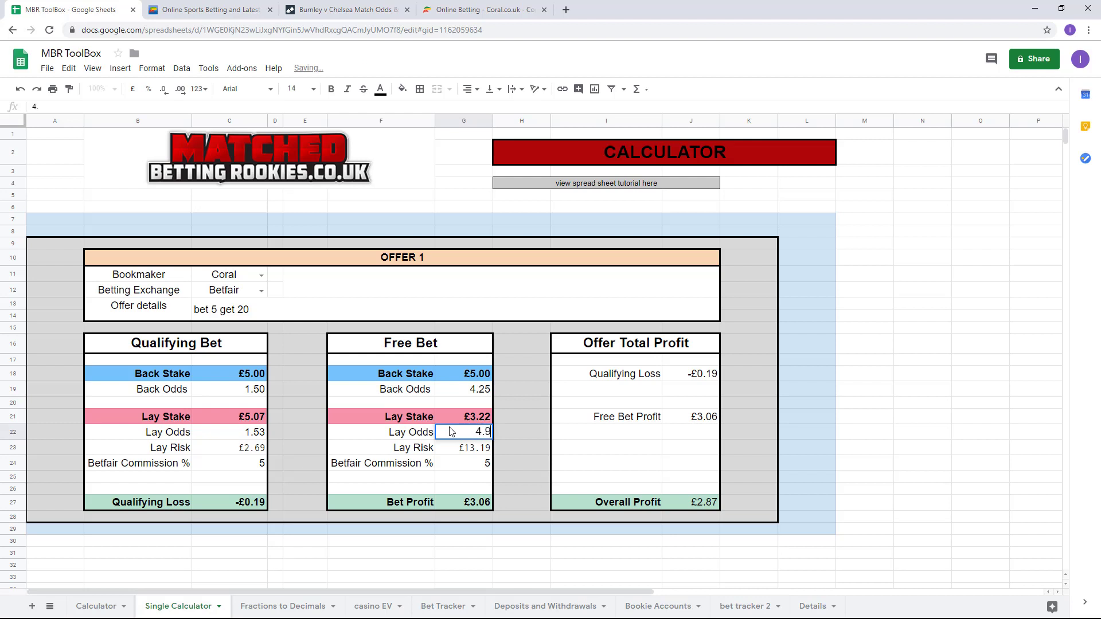
key("Tab")
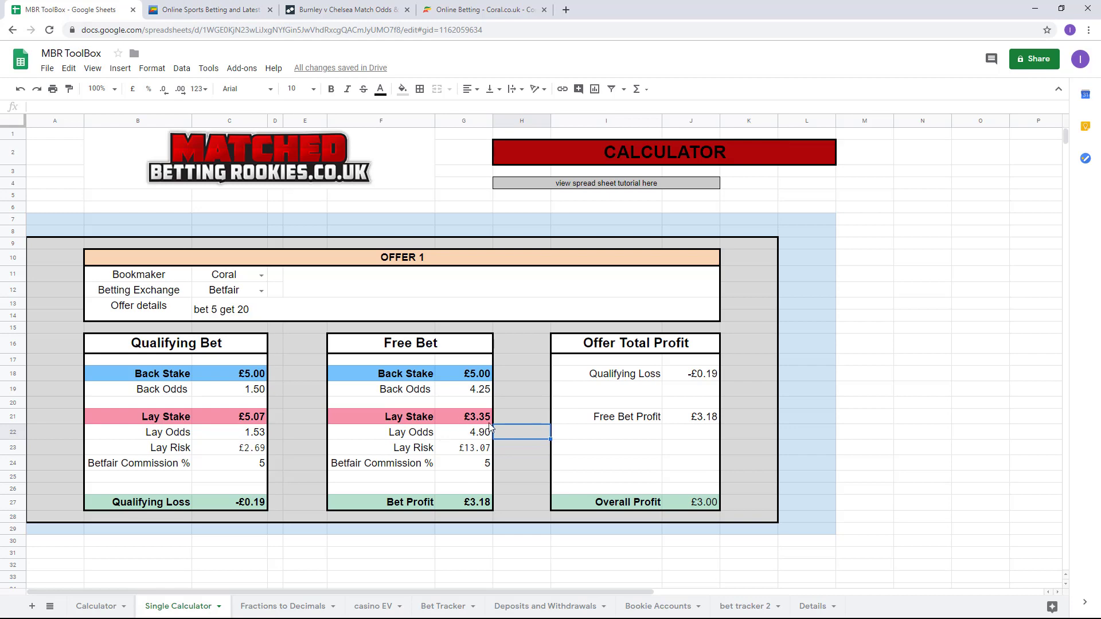
Step: Add Burnley to win at 4.25 to the Coral bet slip and apply a £5.00 Bet 5 Get 20 free bet
left_click(316, 15)
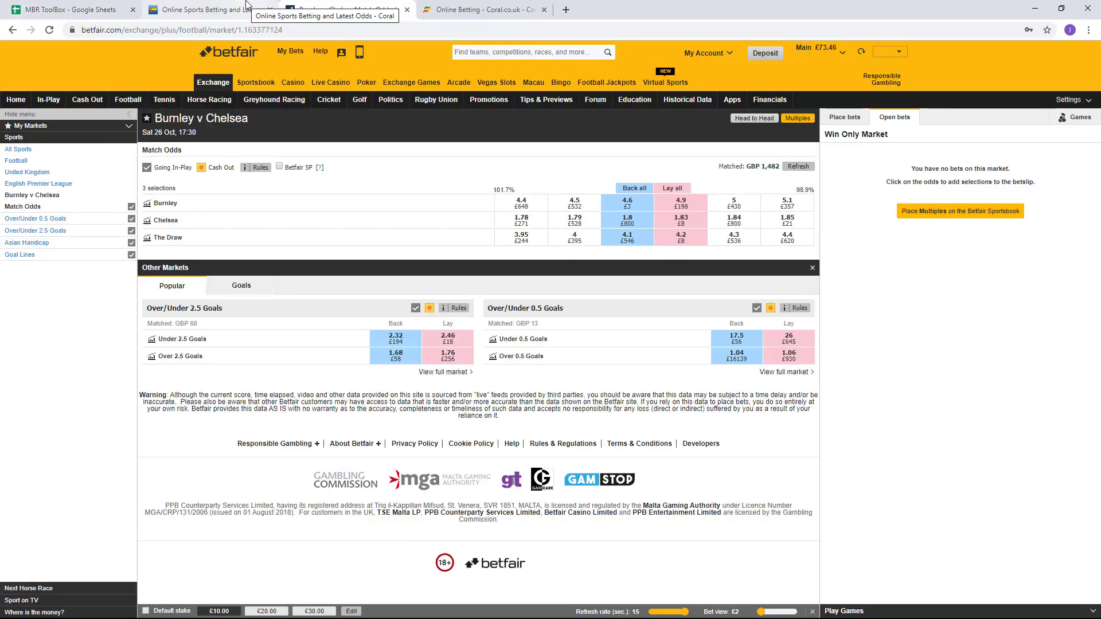
left_click(223, 15)
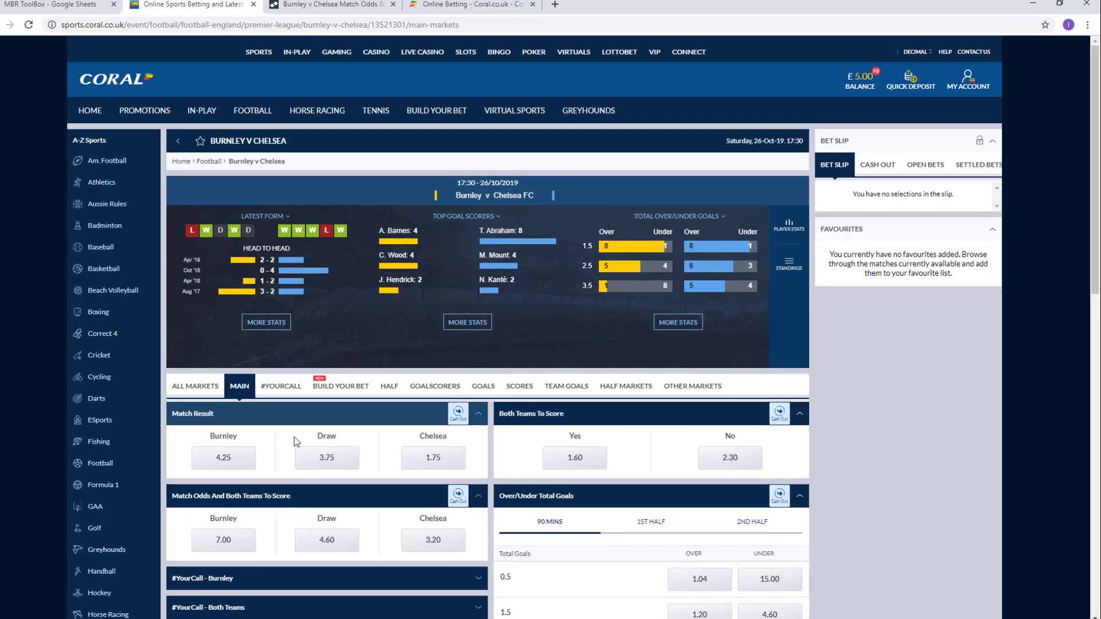
left_click(241, 455)
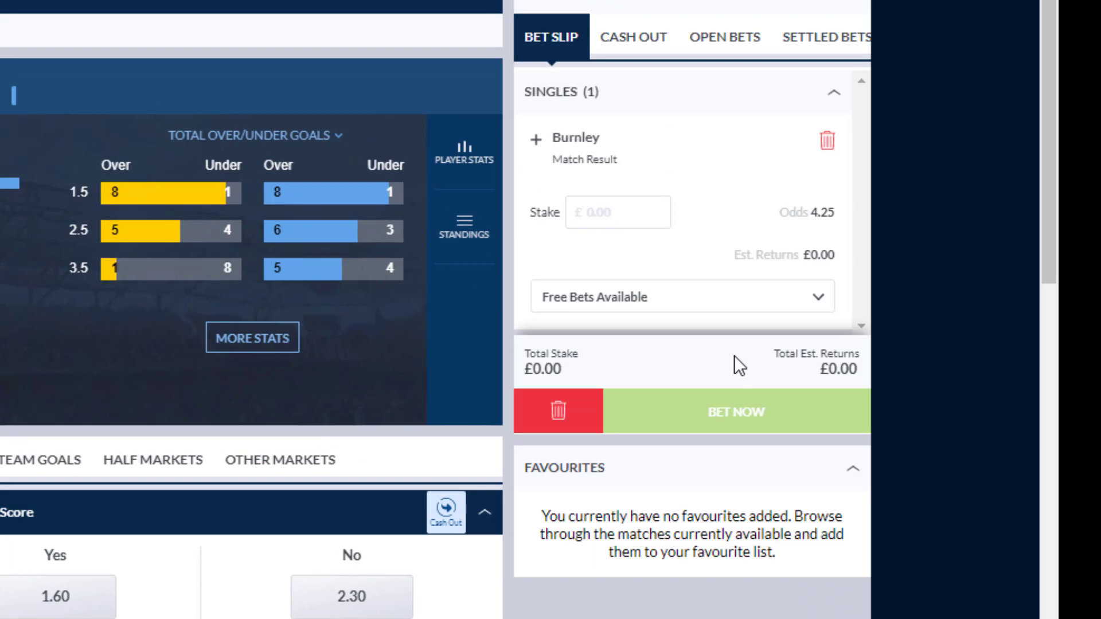
left_click(720, 297)
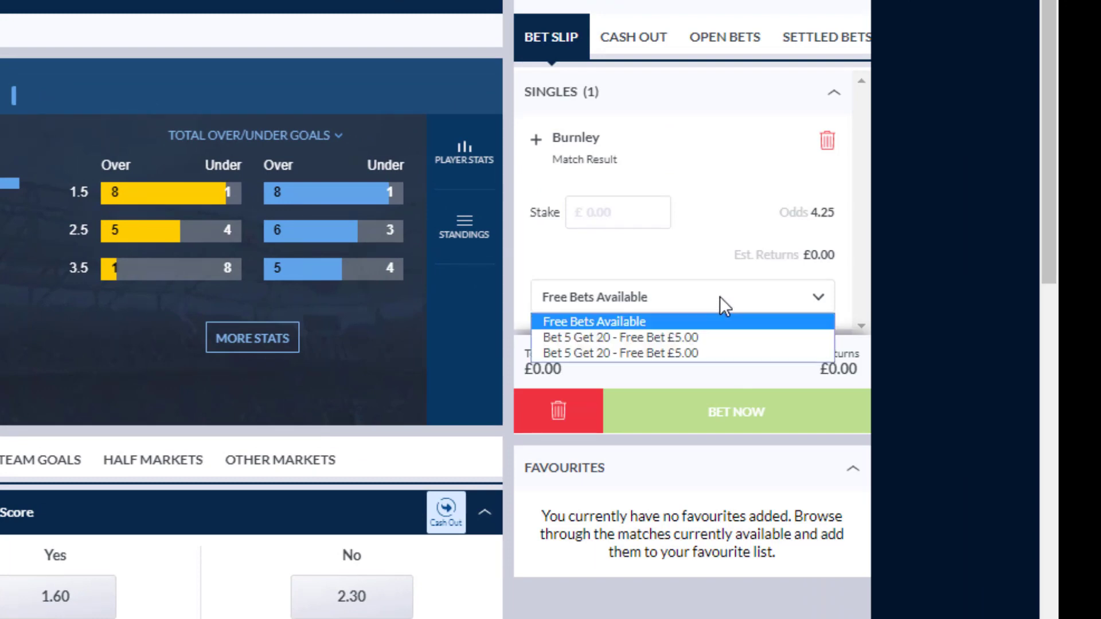
left_click(701, 337)
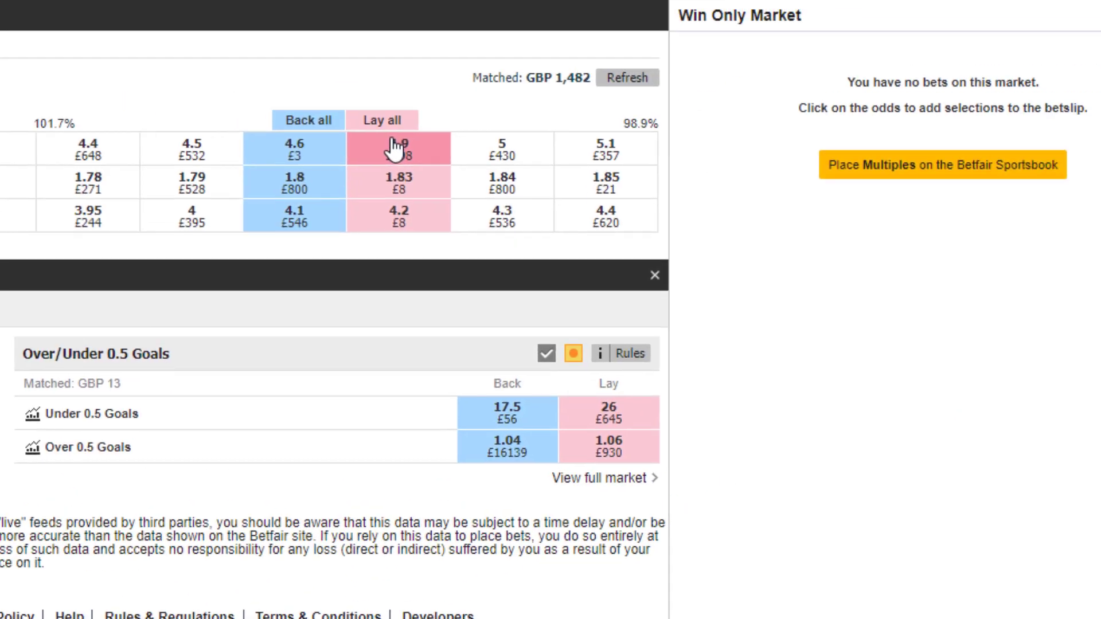
Step: Prepare a Betfair lay bet on Burnley at odds of 4.9 with a £3.35 stake and submit it for confirmation
left_click(394, 147)
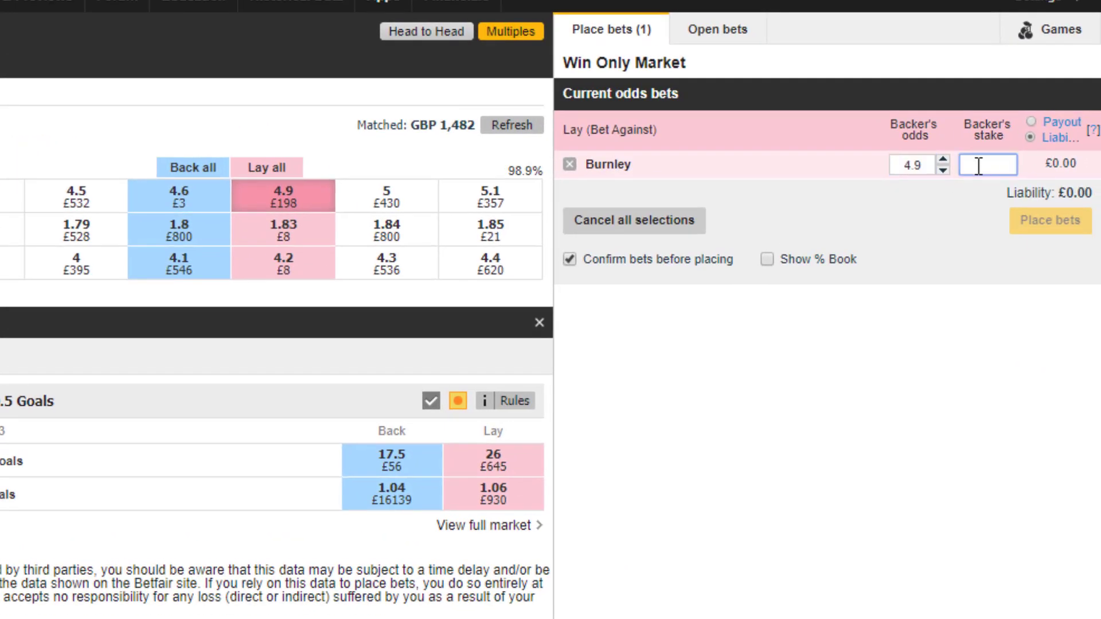
type("3.35")
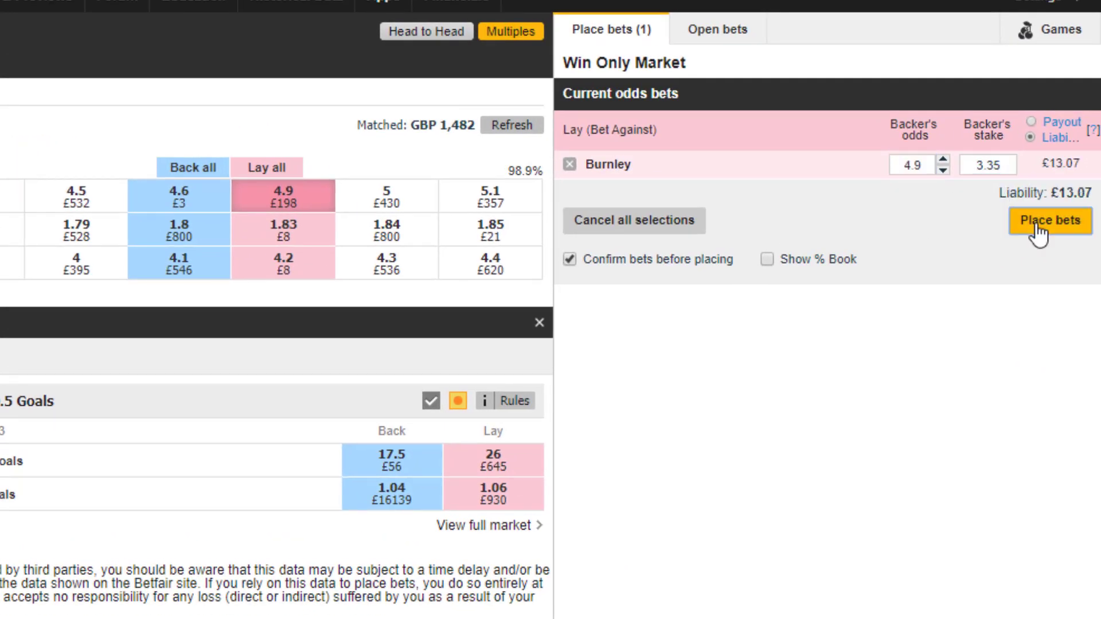
left_click(1037, 230)
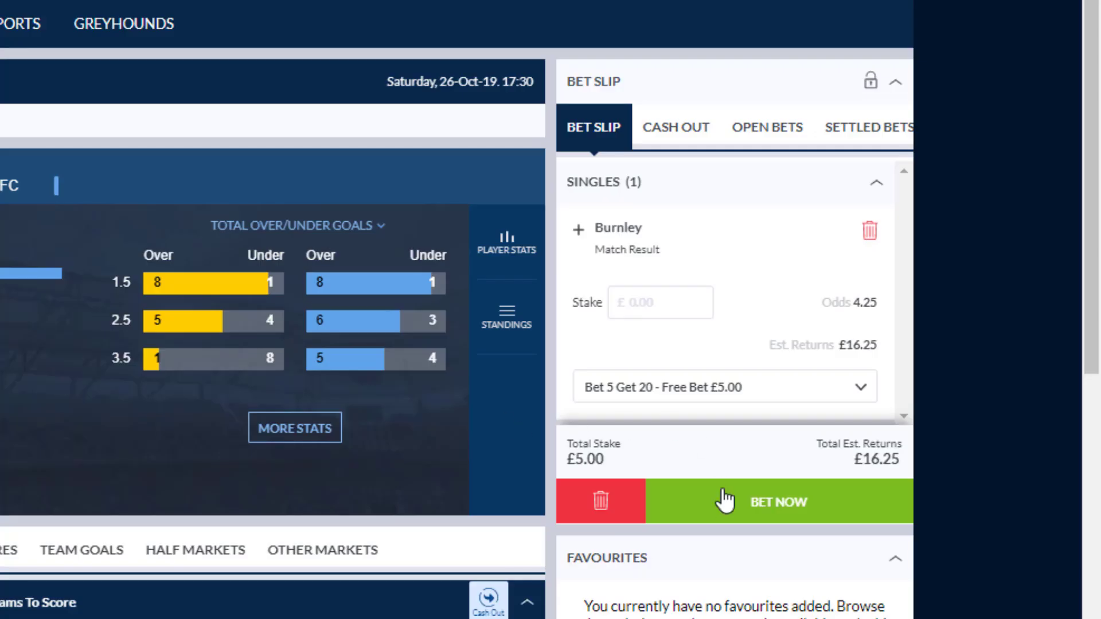
Step: Place the £5 Burnley free bet on Coral, close its receipt, and confirm the matching Betfair lay bet
left_click(725, 510)
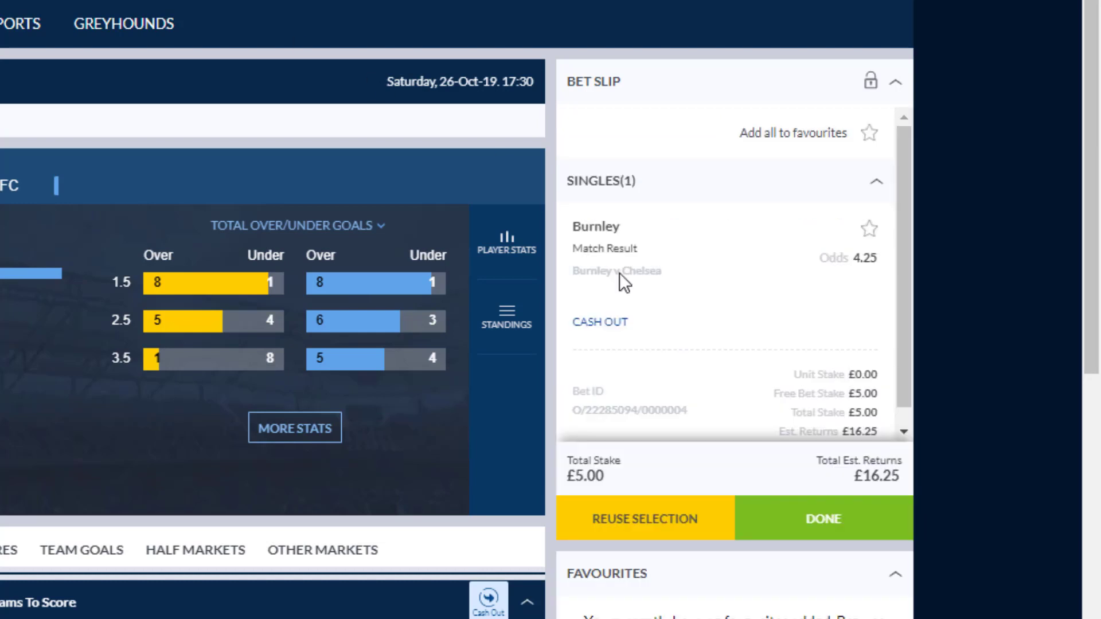
left_click(786, 522)
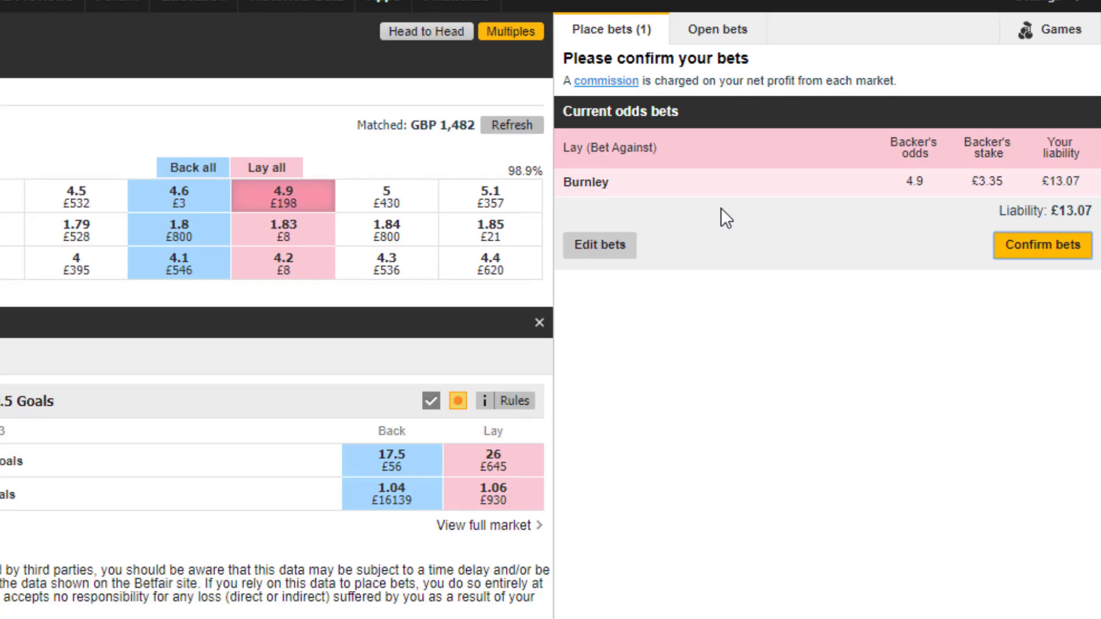
left_click(945, 247)
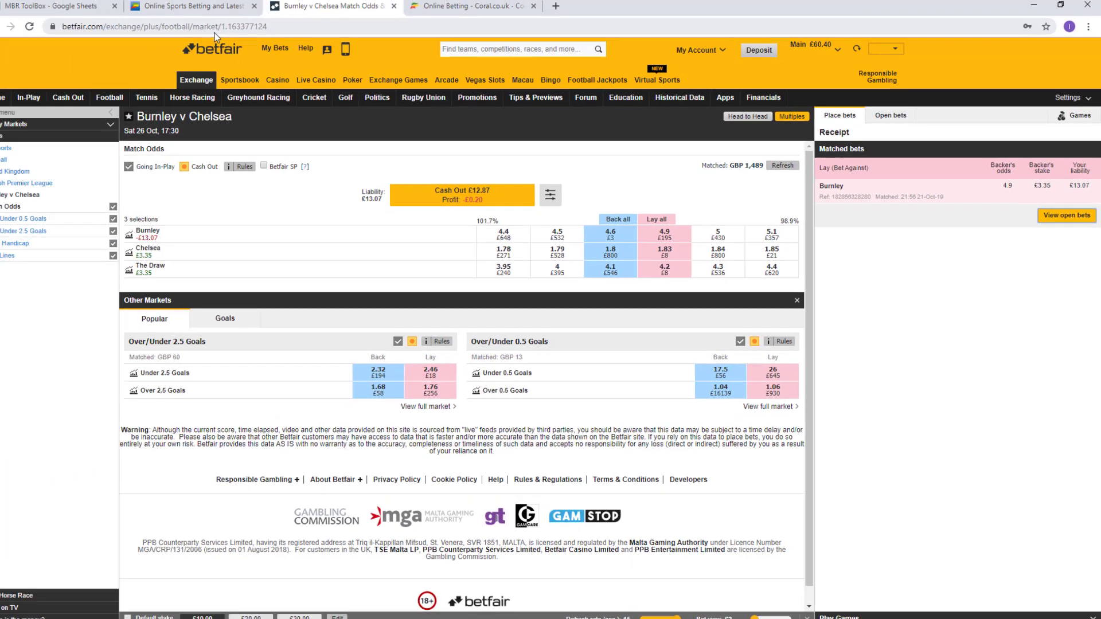
Step: Record back odds of 4.25 and lay odds of 4.9 for the Burnley free bet in row 18 of the Bet Tracker sheet
left_click(79, 11)
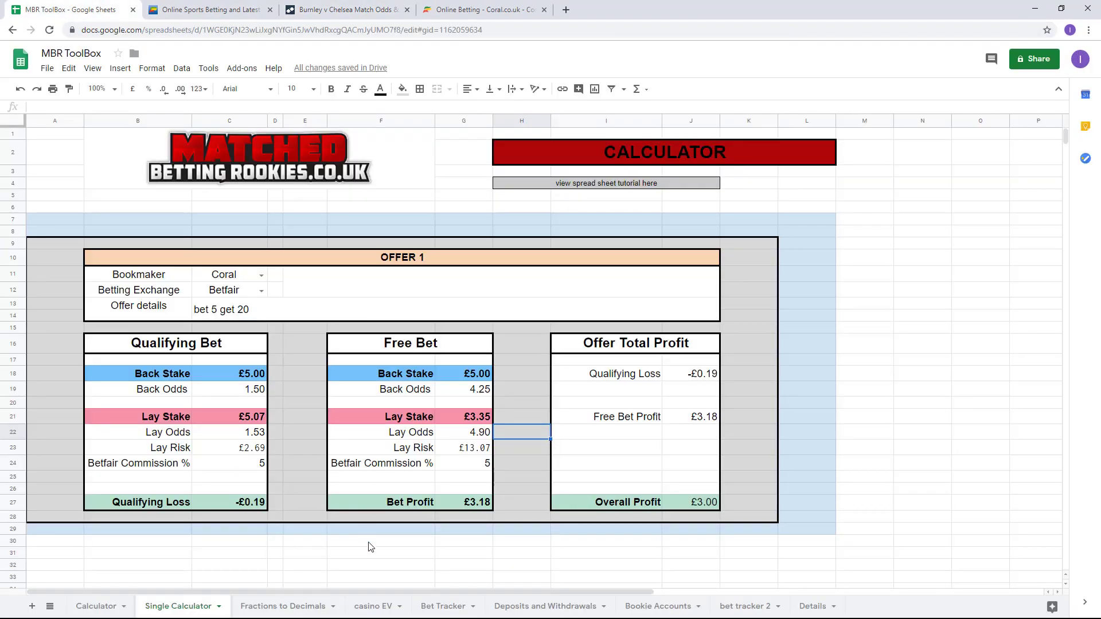
left_click(442, 609)
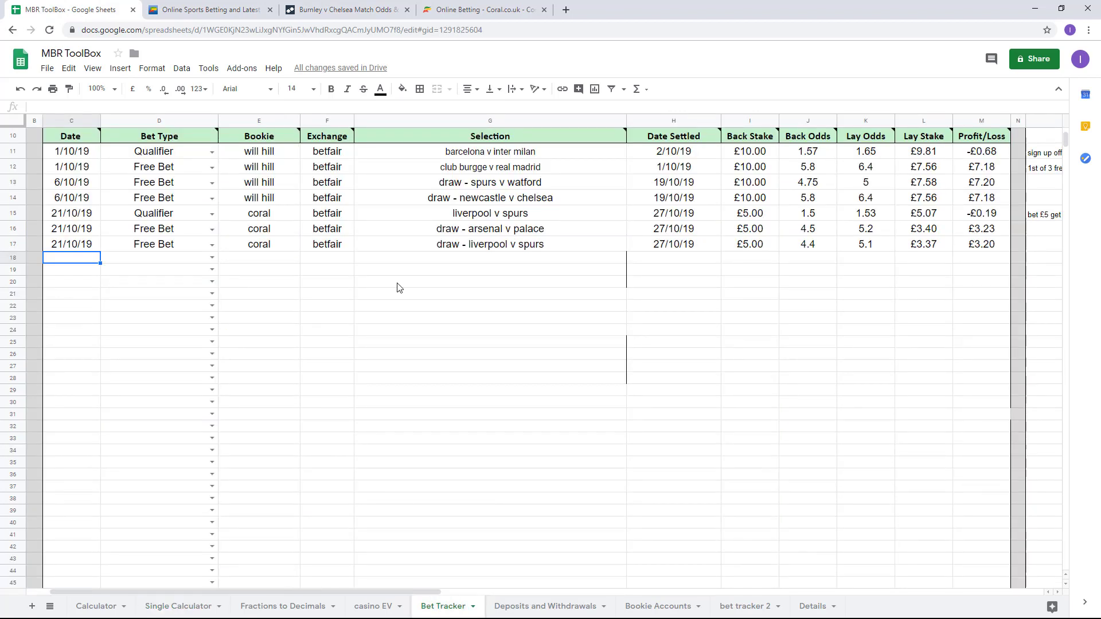
left_click(799, 259)
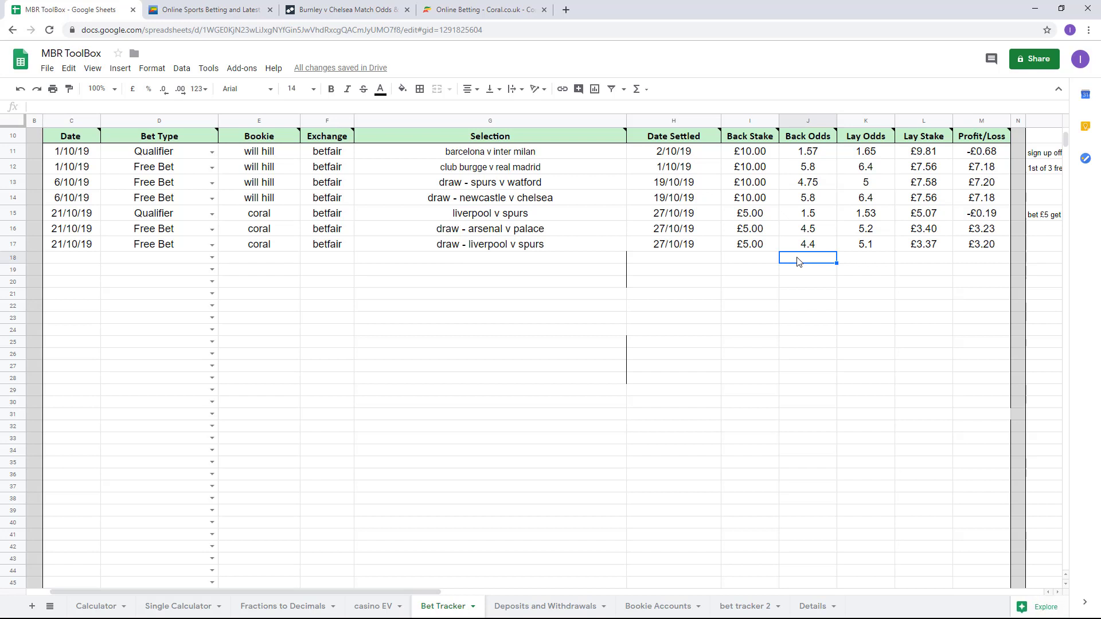
type("5.25")
key("Tab")
type("4")
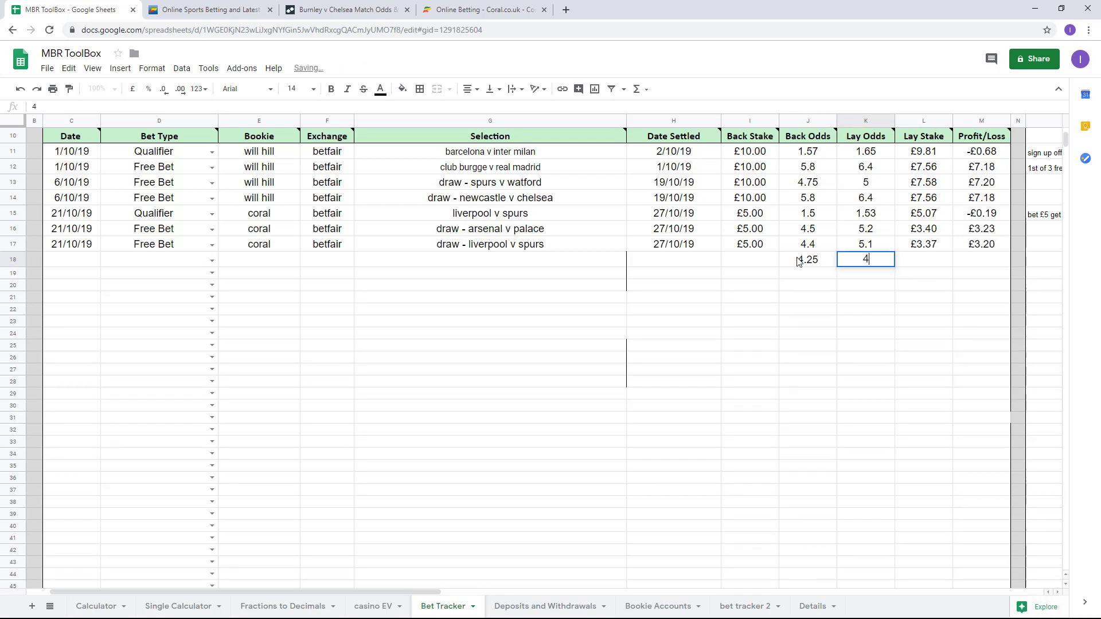
type(".9")
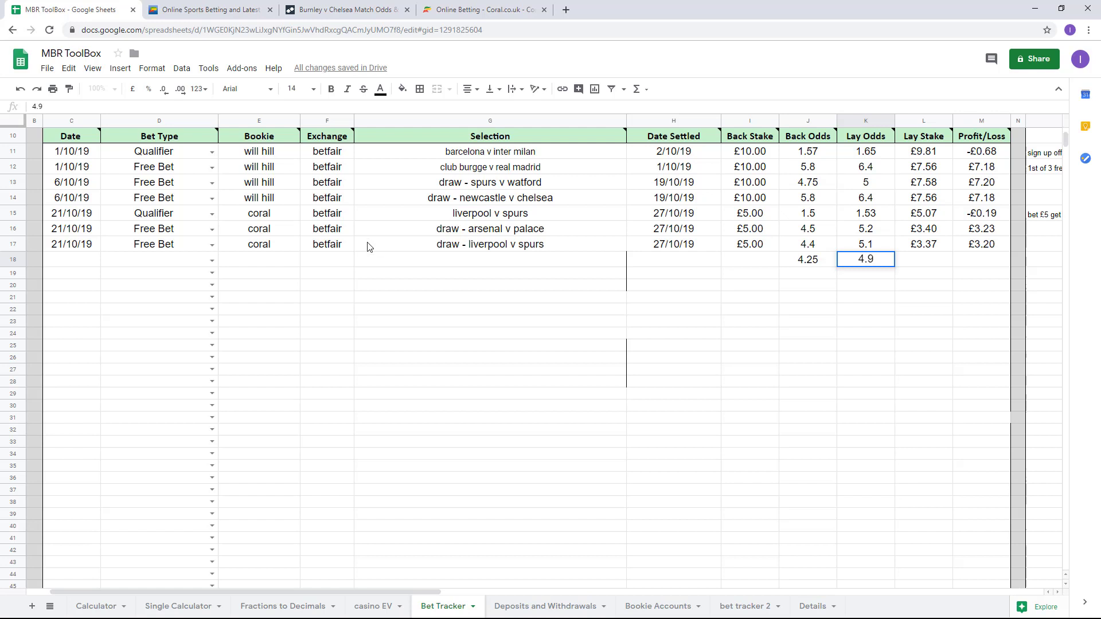
Step: Copy the date, bet type, bookie and exchange from row 17 into row 18
left_click(87, 261)
key("Up")
key("shift+Right")
key("shift+Right")
key("shift+Right")
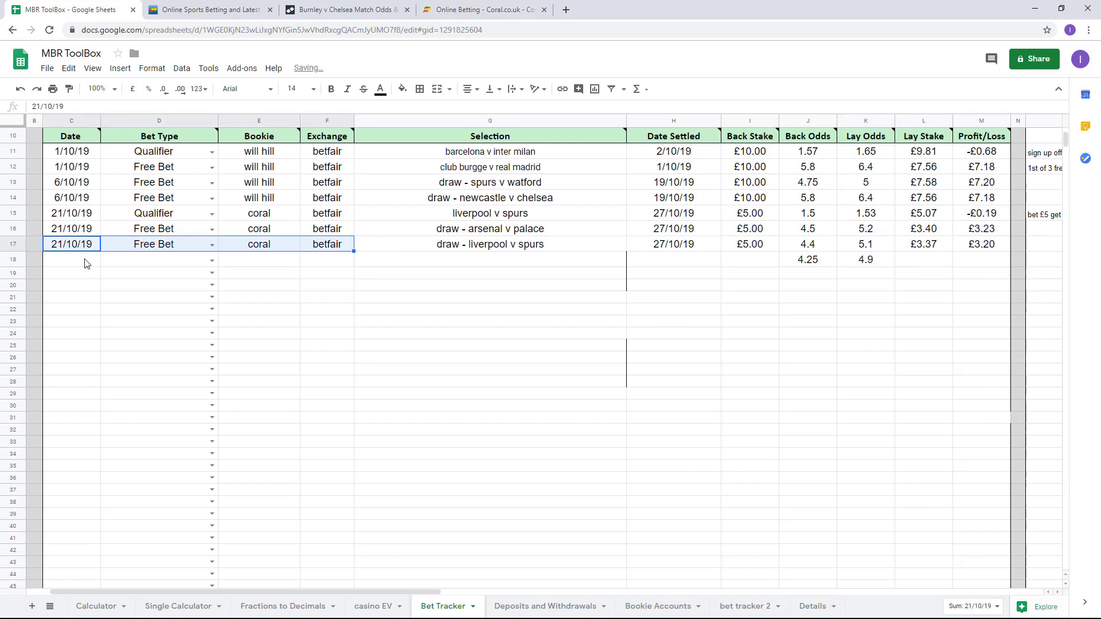
key("ctrl+c")
left_click(85, 261)
key("ctrl+v")
Step: Enter "burnley v chelsea" as the selection in row 18
key("Right")
key("Right")
key("Right")
key("Right")
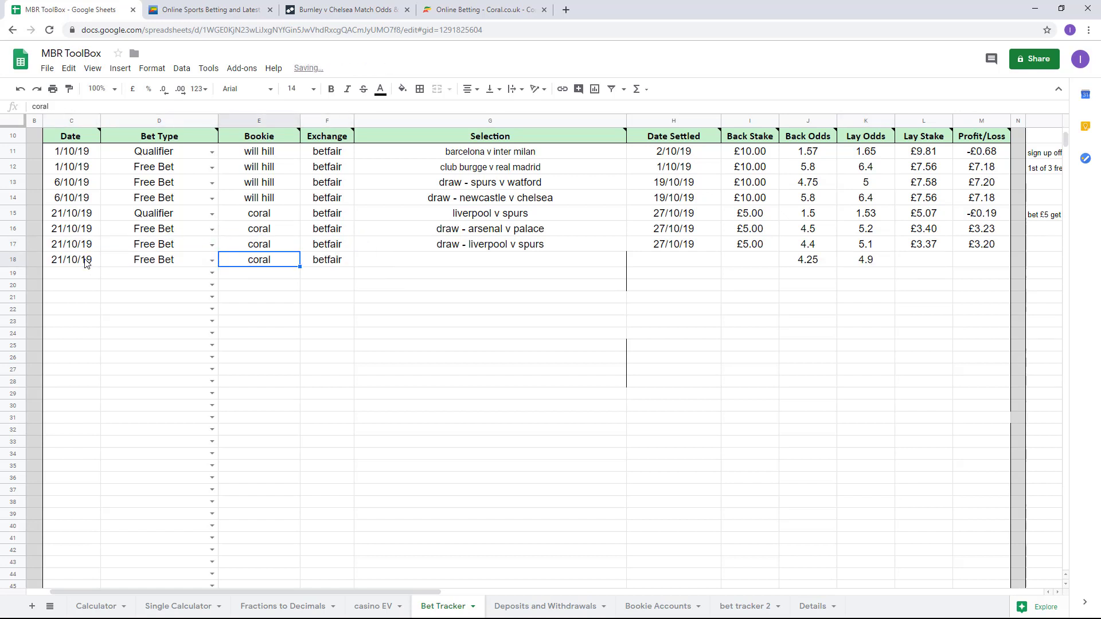
type("bur")
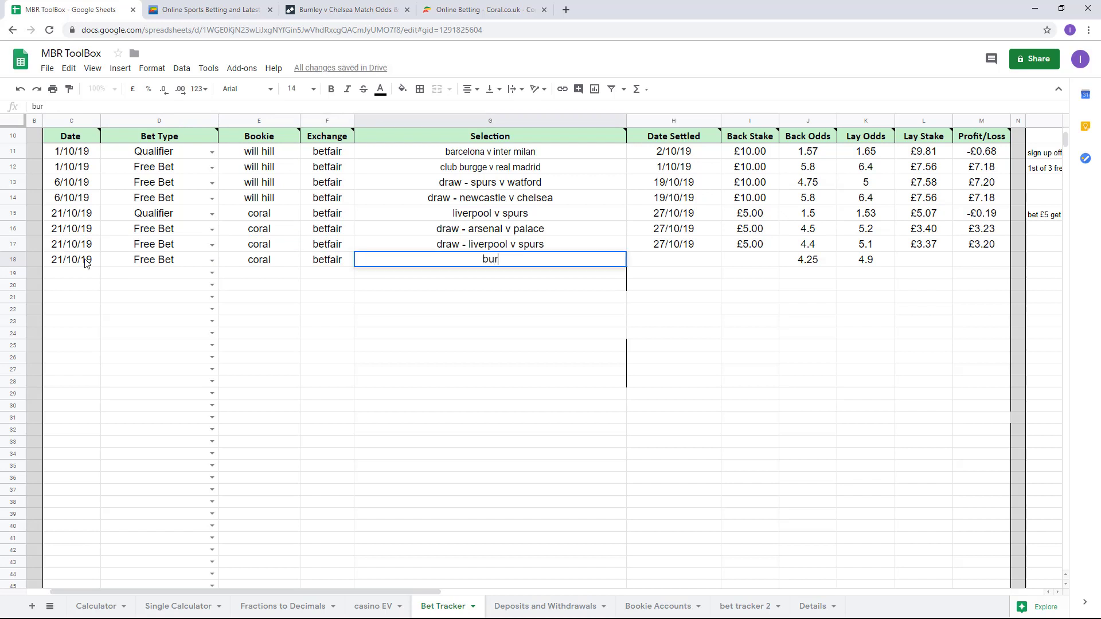
type("nley v chelsea")
key("Tab")
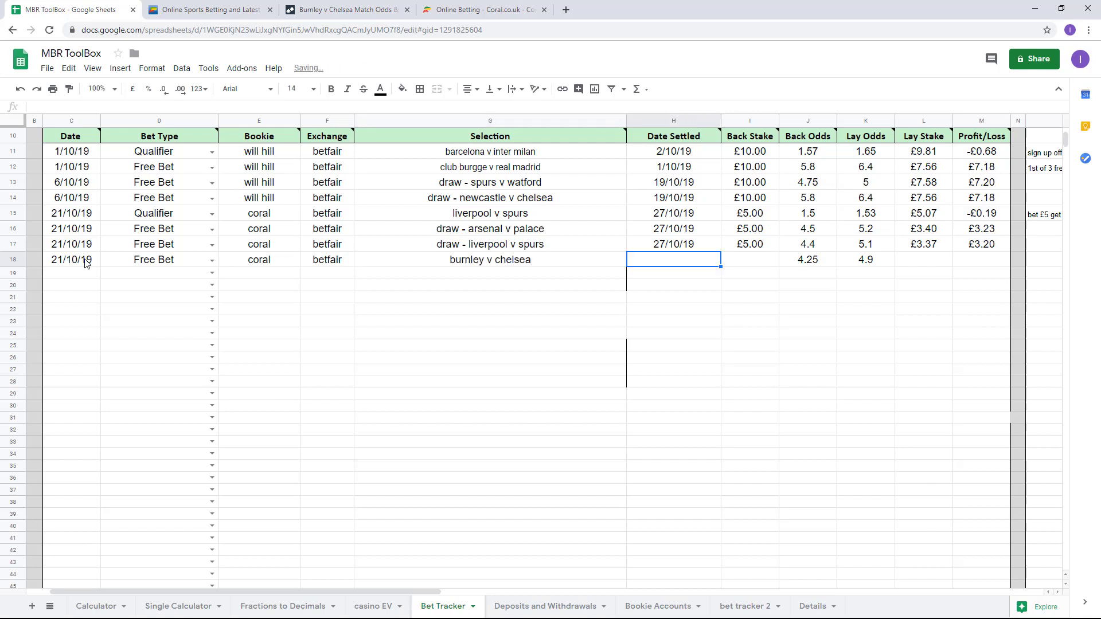
Step: Copy the settled date and back stake from row 17 into row 18
key("Up")
key("shift+Right")
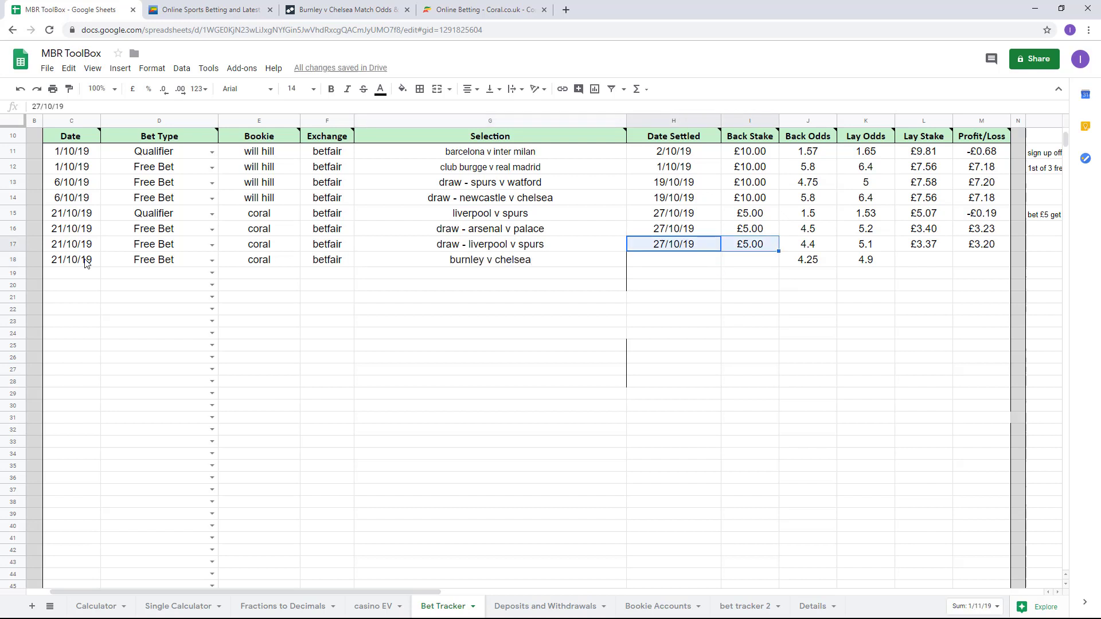
key("ctrl+c")
key("Down")
key("ctrl+v")
Step: Check the calculator and record a £3.35 lay stake and £3.18 profit/loss in row 18
key("Right")
key("Right")
key("Right")
key("Right")
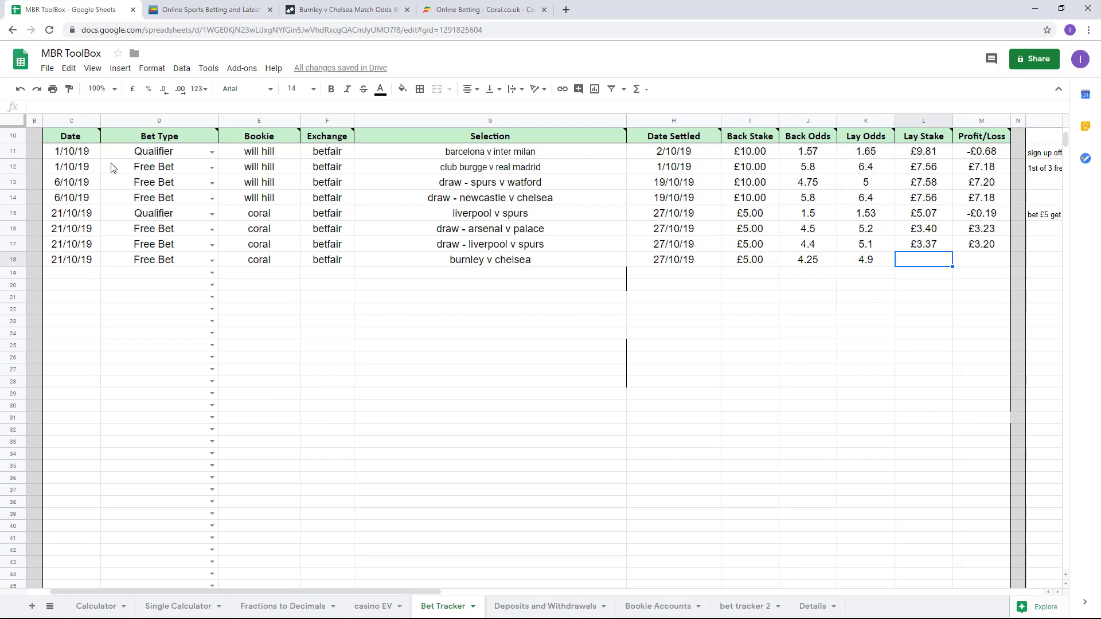
left_click(178, 606)
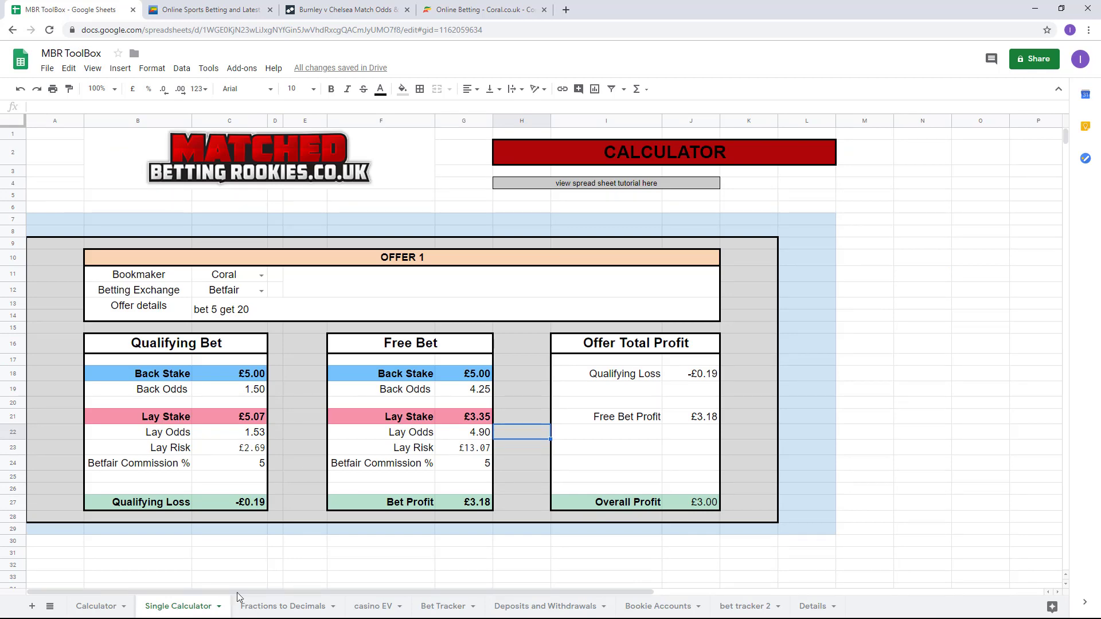
left_click(435, 609)
type("3")
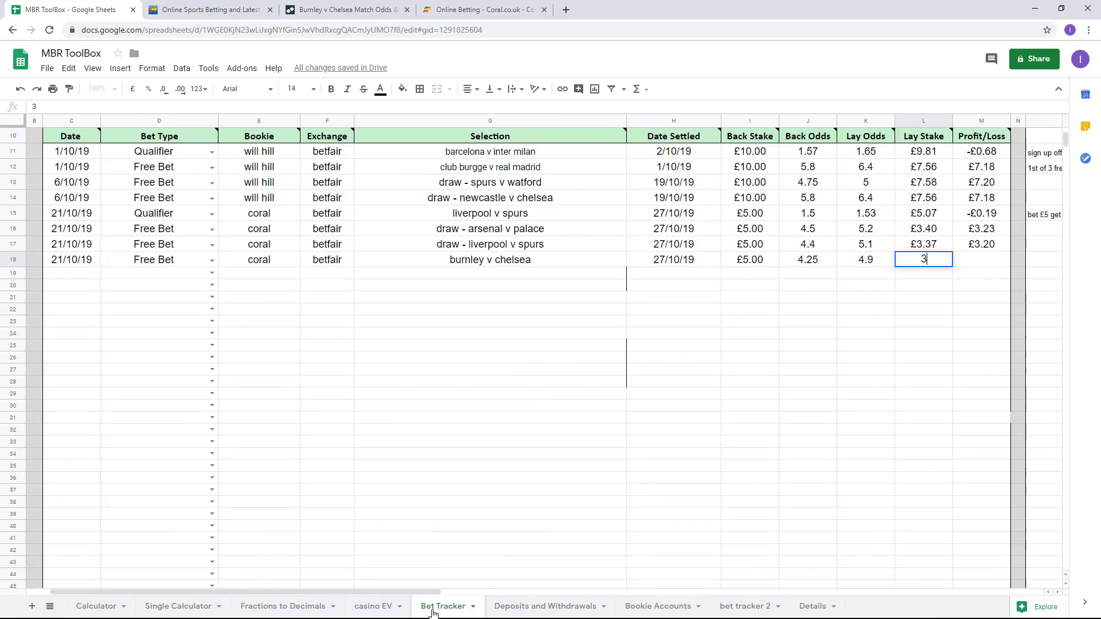
type(".35")
key("Tab")
type("3.18")
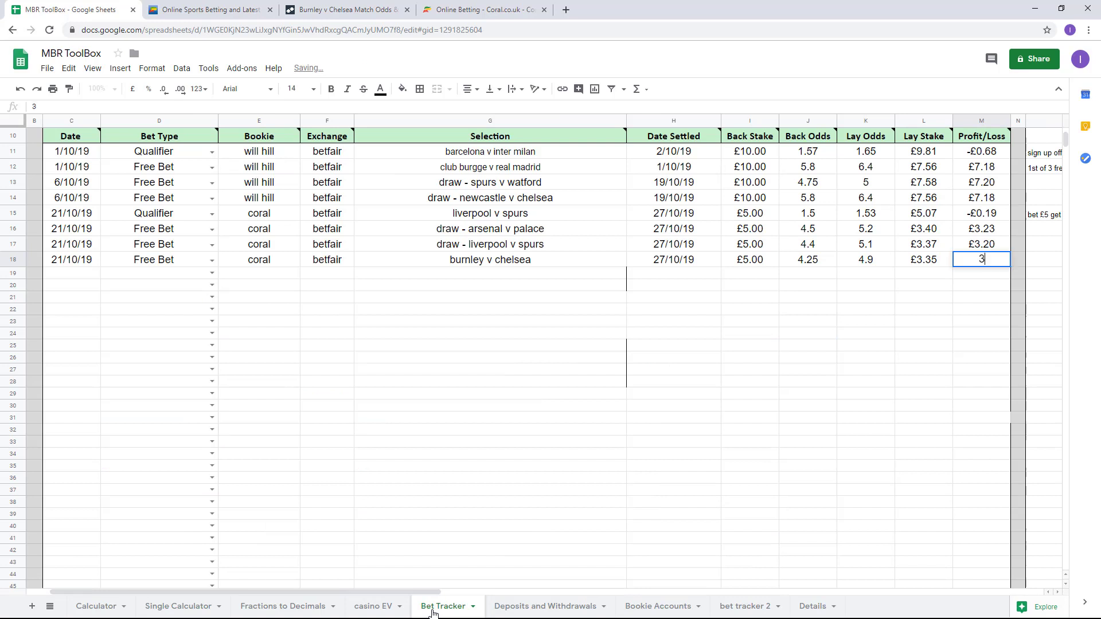
key("Tab")
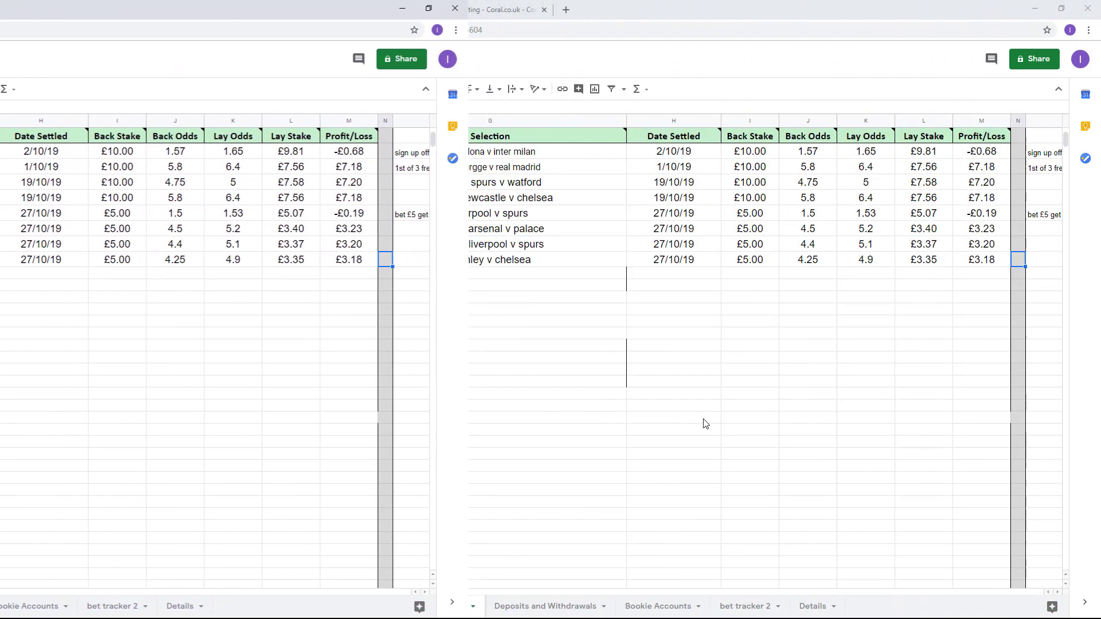
Step: Check the Norwich win odds on Coral and Betfair, and set the calculator's free bet back odds to 4.2 and lay odds to 4.6
left_click(246, 10)
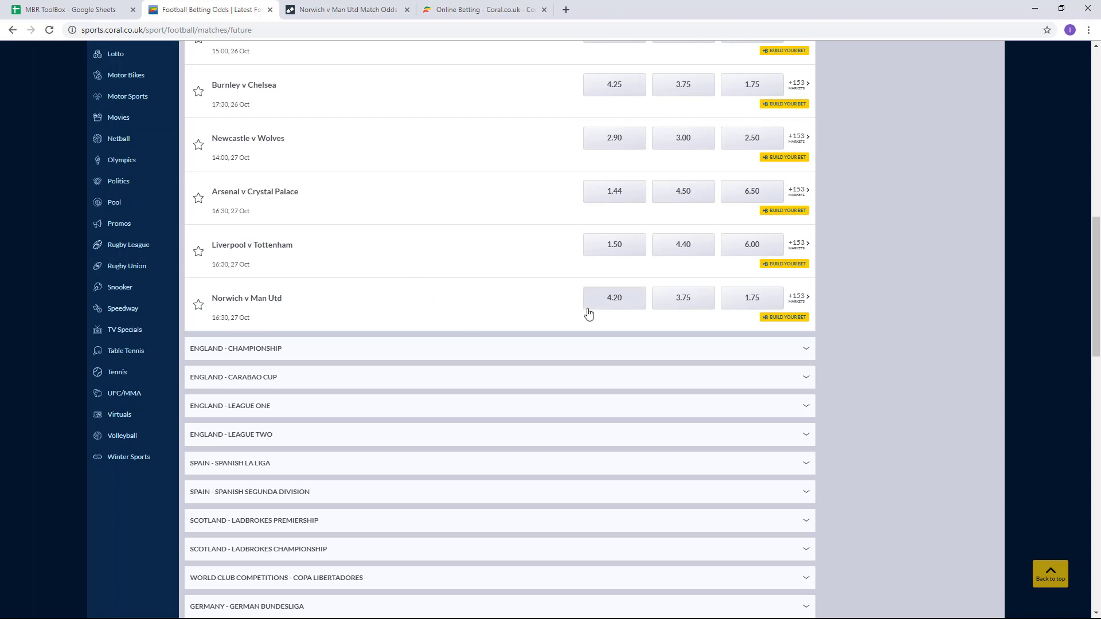
left_click(342, 9)
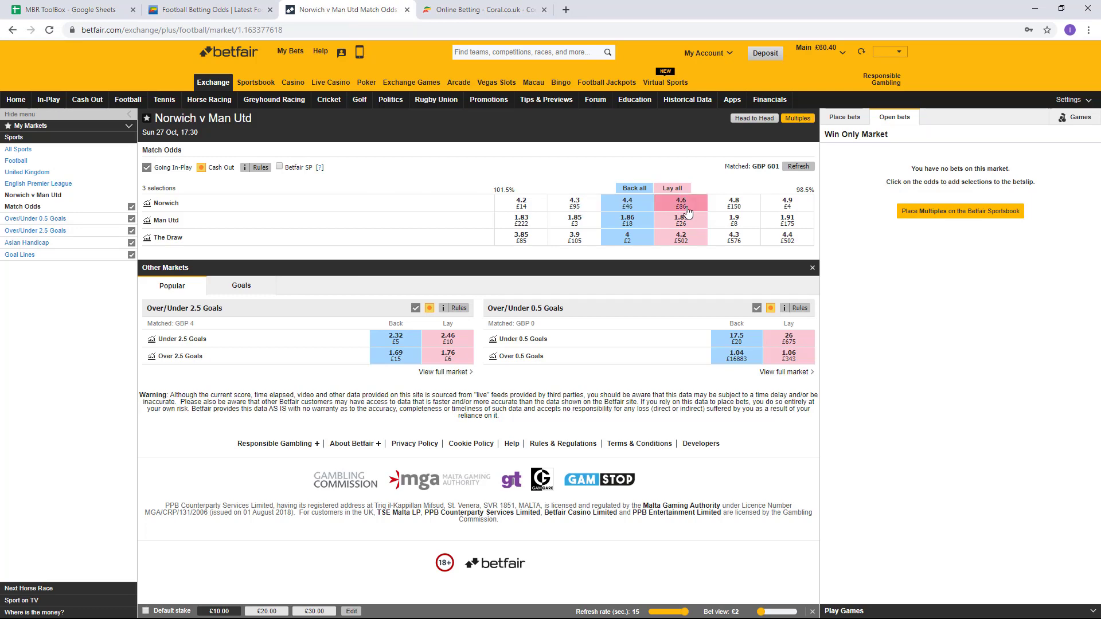
left_click(91, 12)
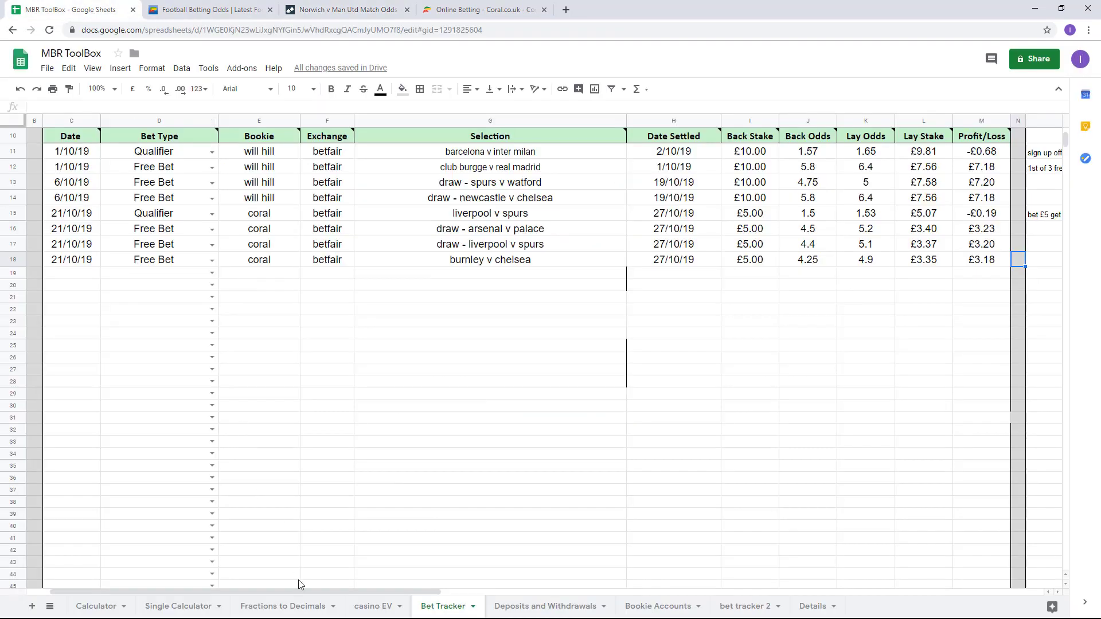
left_click(184, 605)
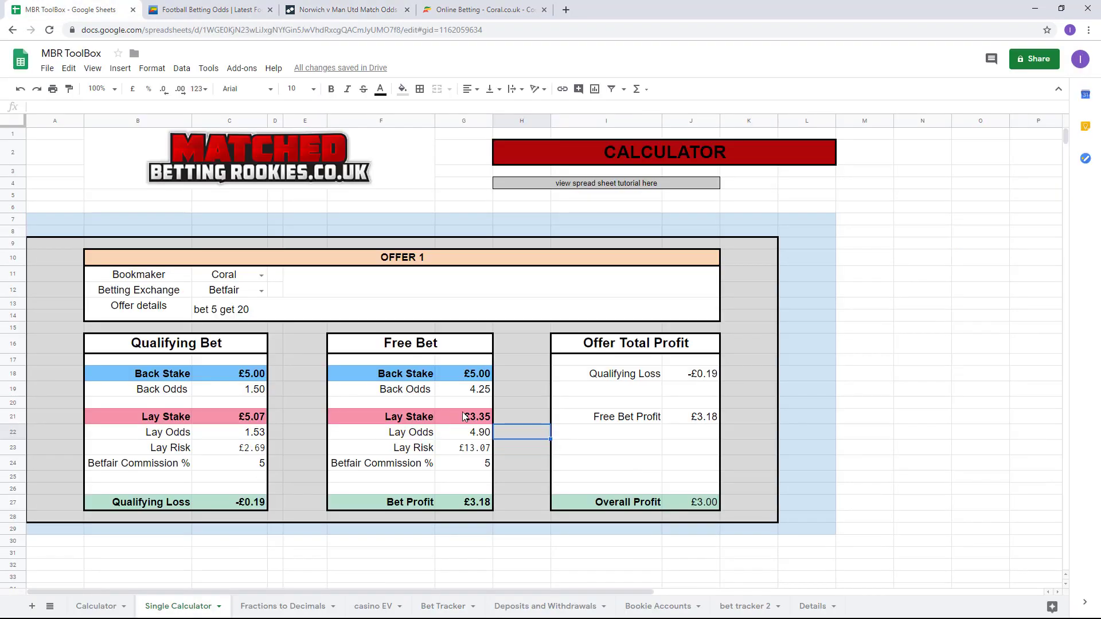
left_click(484, 390)
type("4.2")
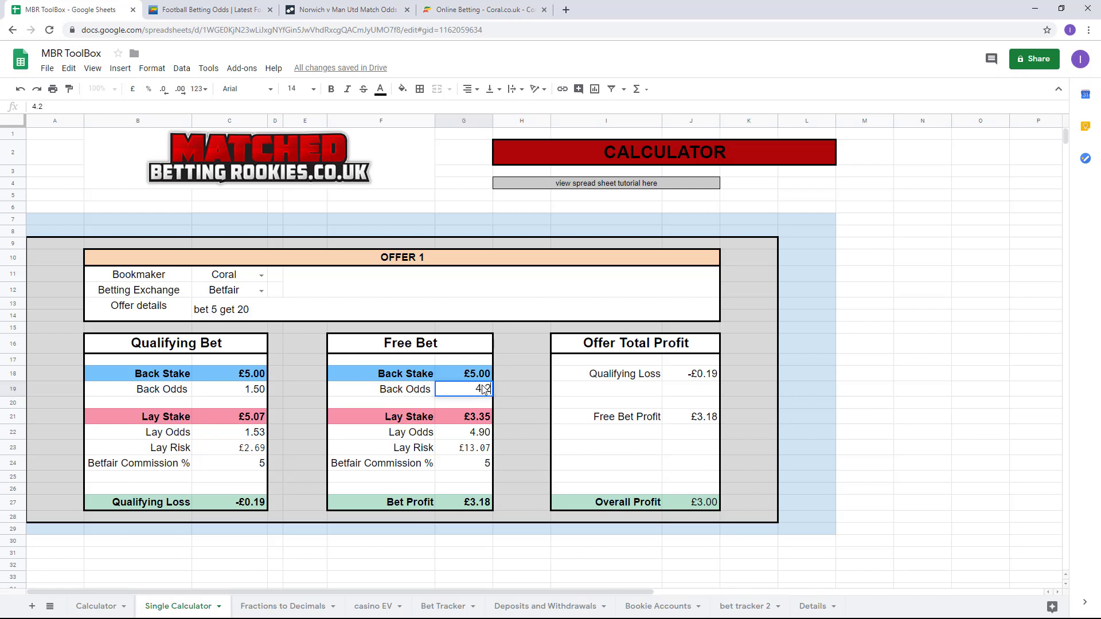
left_click(467, 431)
type("4")
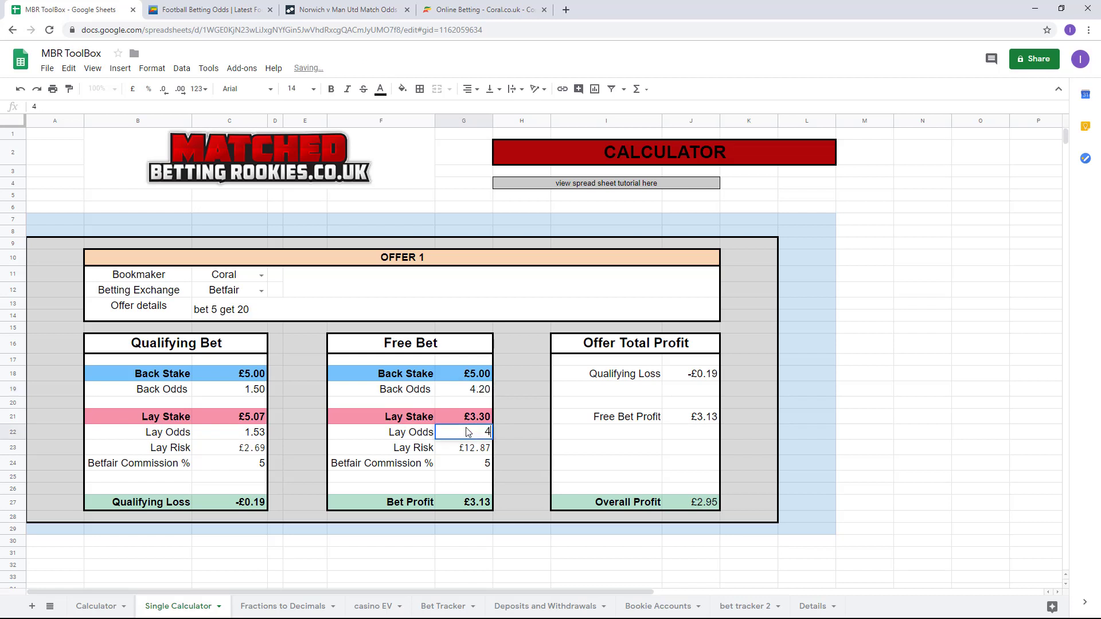
type(".6")
key("Tab")
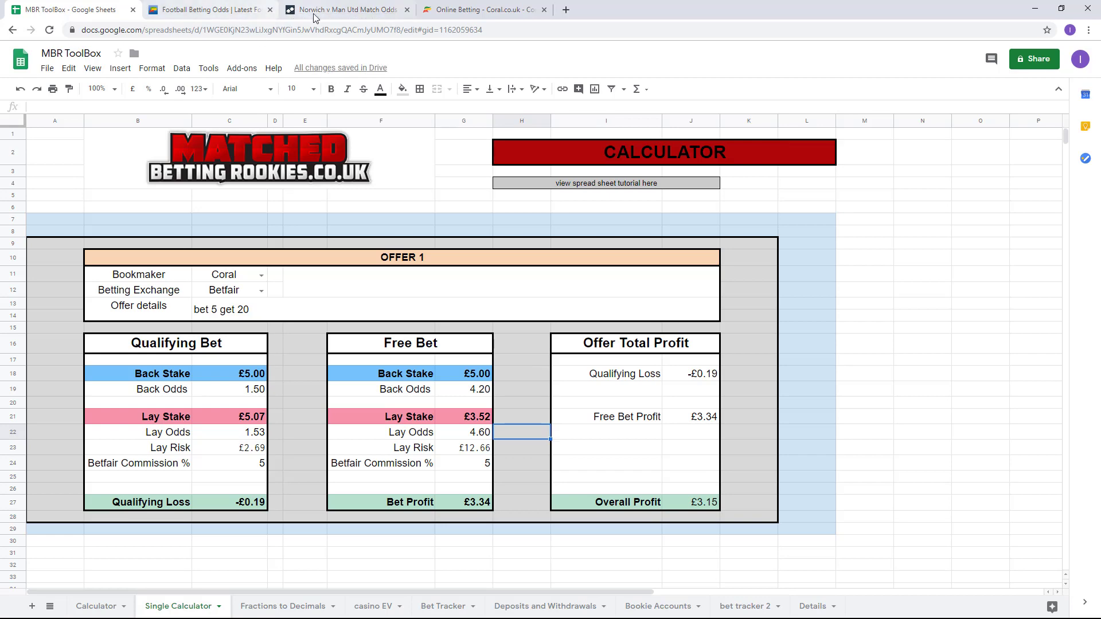
Step: Submit a £3.52 lay bet on Norwich at odds of 4.6 in the Betfair match odds market for confirmation
left_click(294, 12)
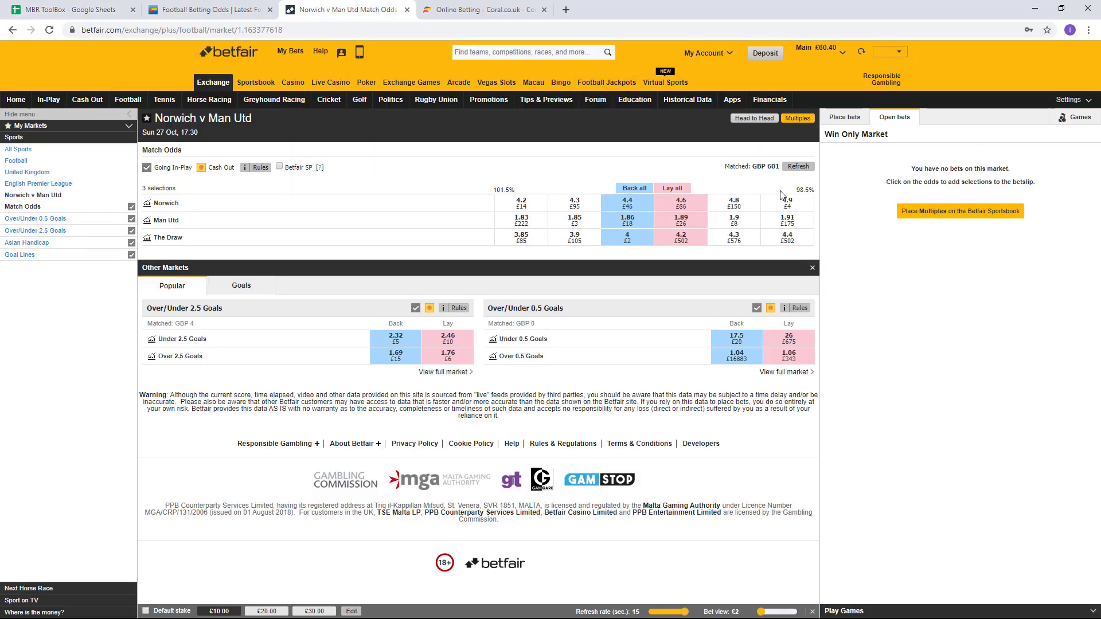
left_click(680, 203)
left_click(1043, 188)
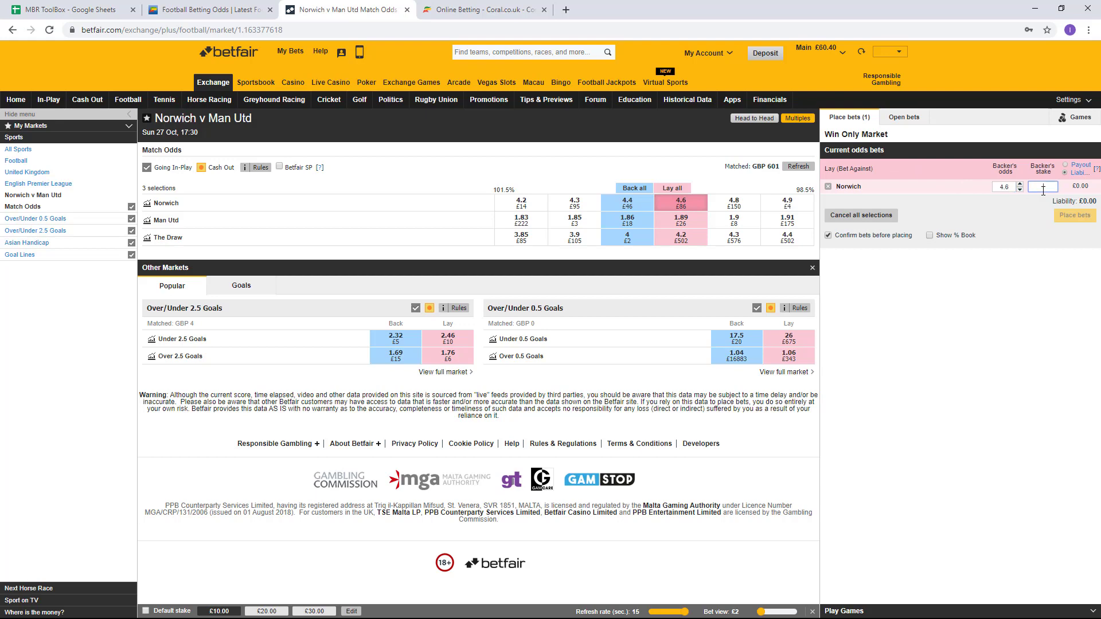
type("3.52")
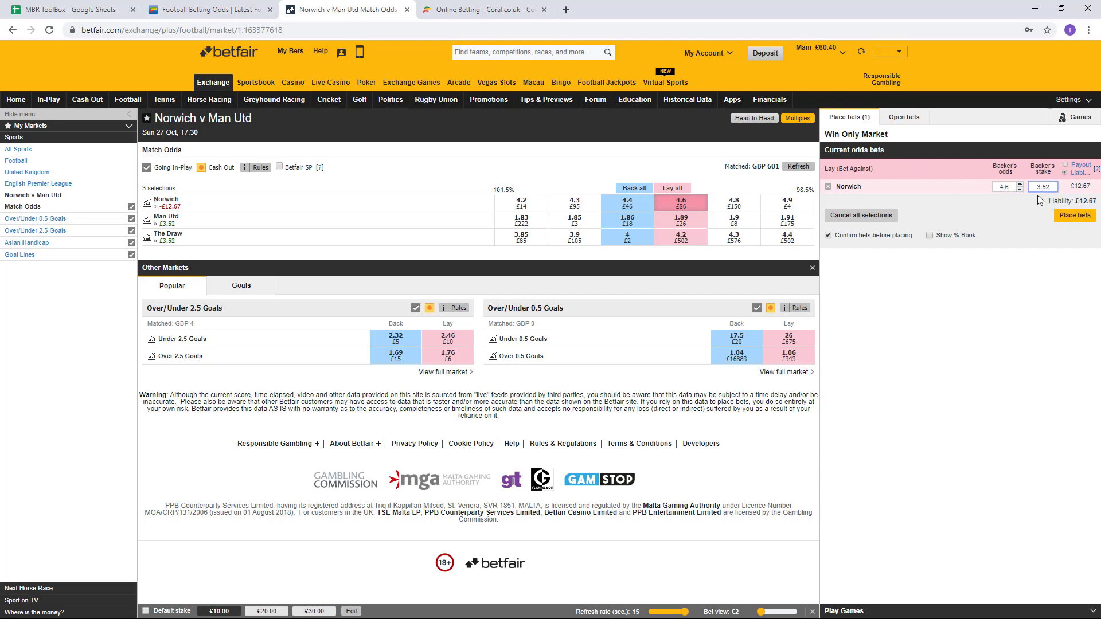
left_click(1074, 217)
Step: Add Norwich to win against Man Utd to Coral's bet slip and apply the Bet 5 Get 20 £5.00 free bet
left_click(241, 9)
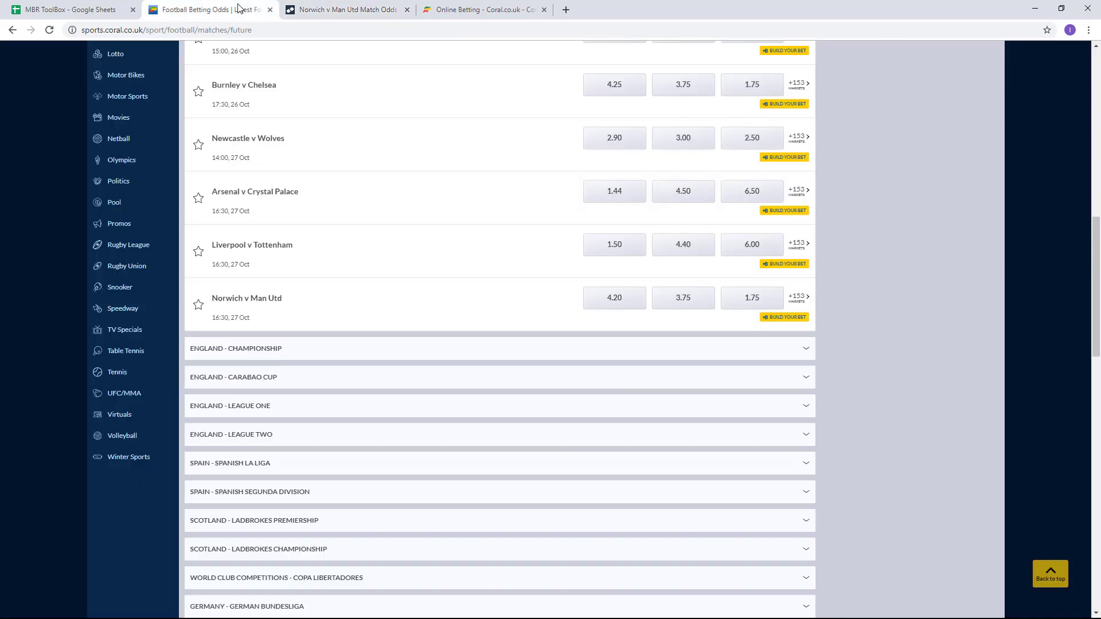
left_click(614, 303)
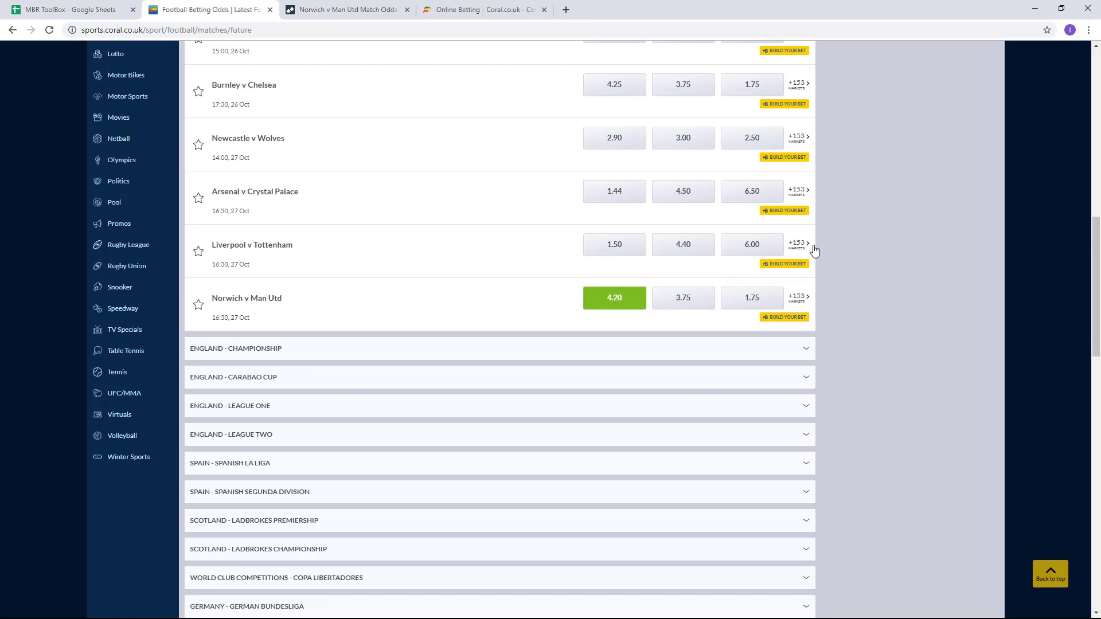
scroll(841, 314, "up", 15)
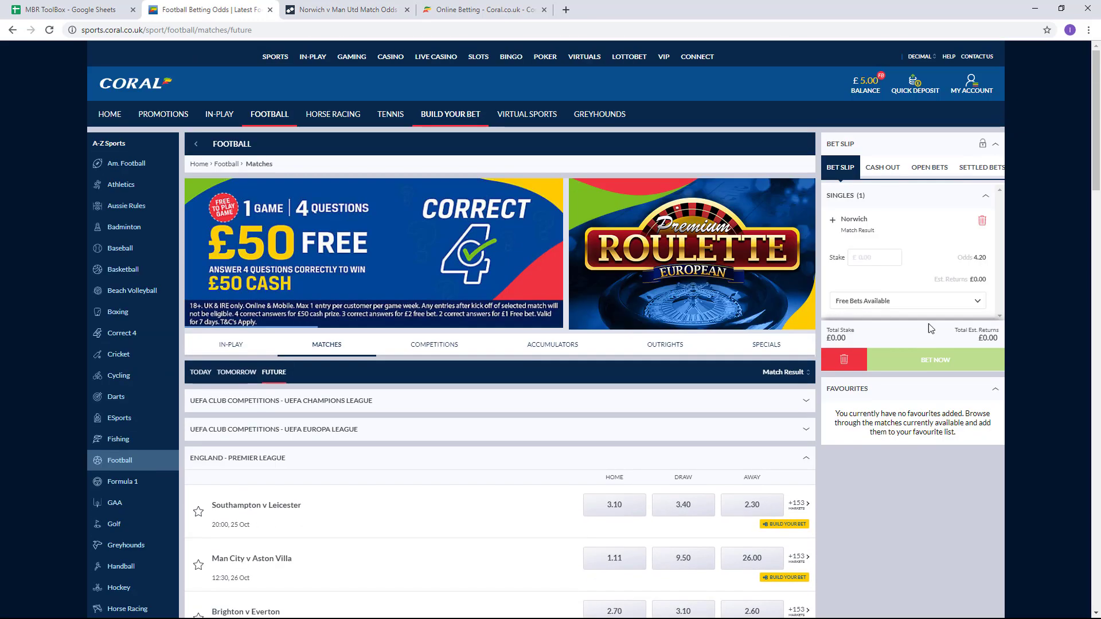
left_click(914, 296)
left_click(908, 314)
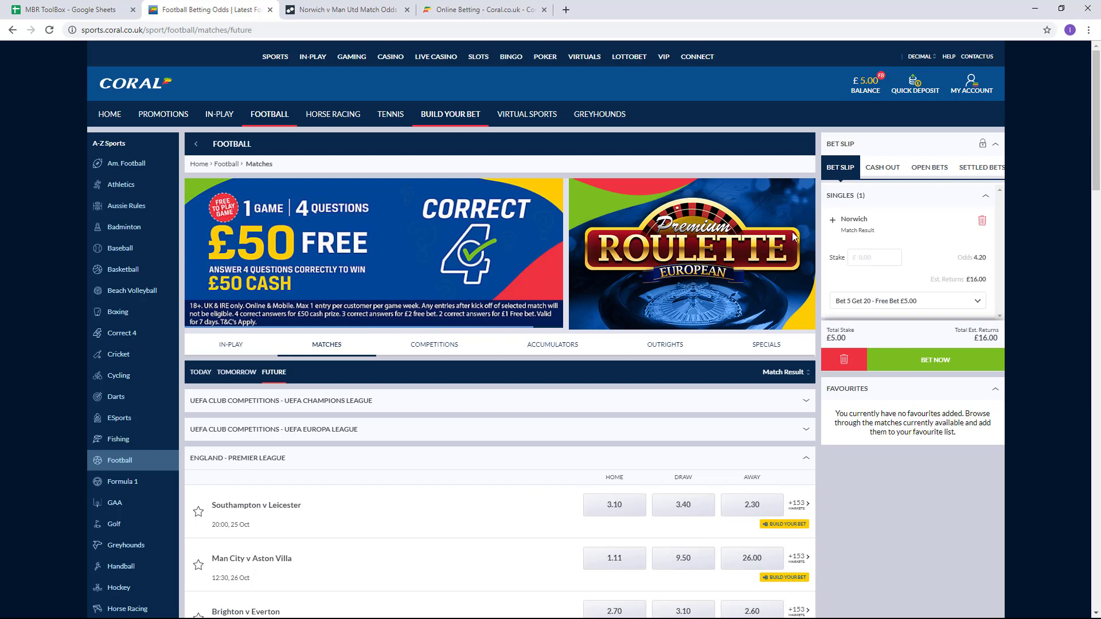
Step: Place the Norwich free bet on Coral and confirm the matching lay bet on Betfair
left_click(367, 13)
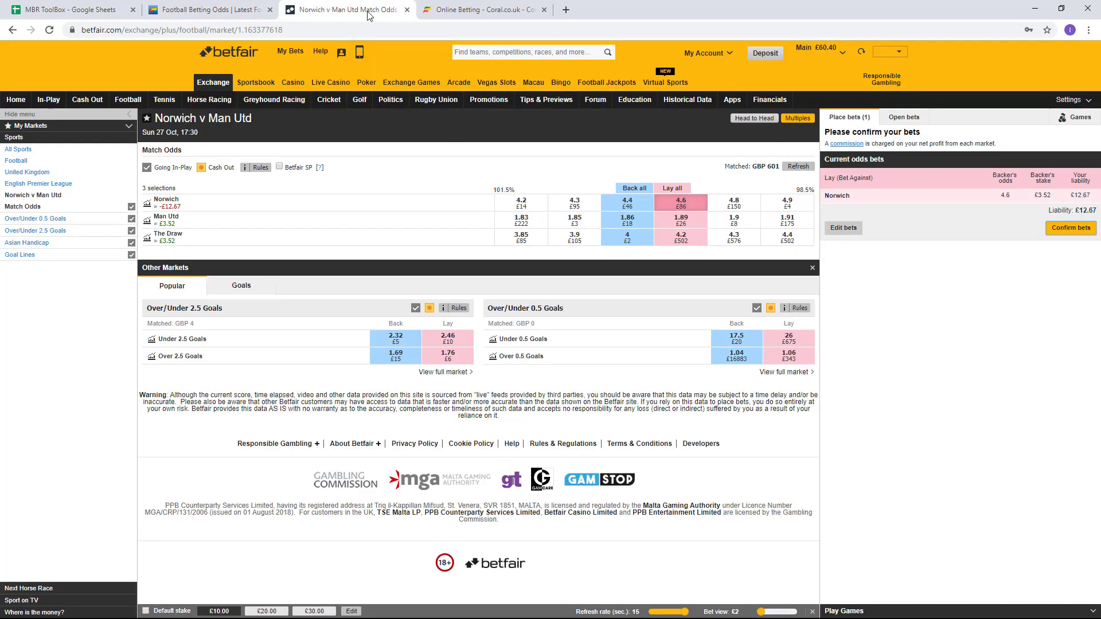
left_click(207, 10)
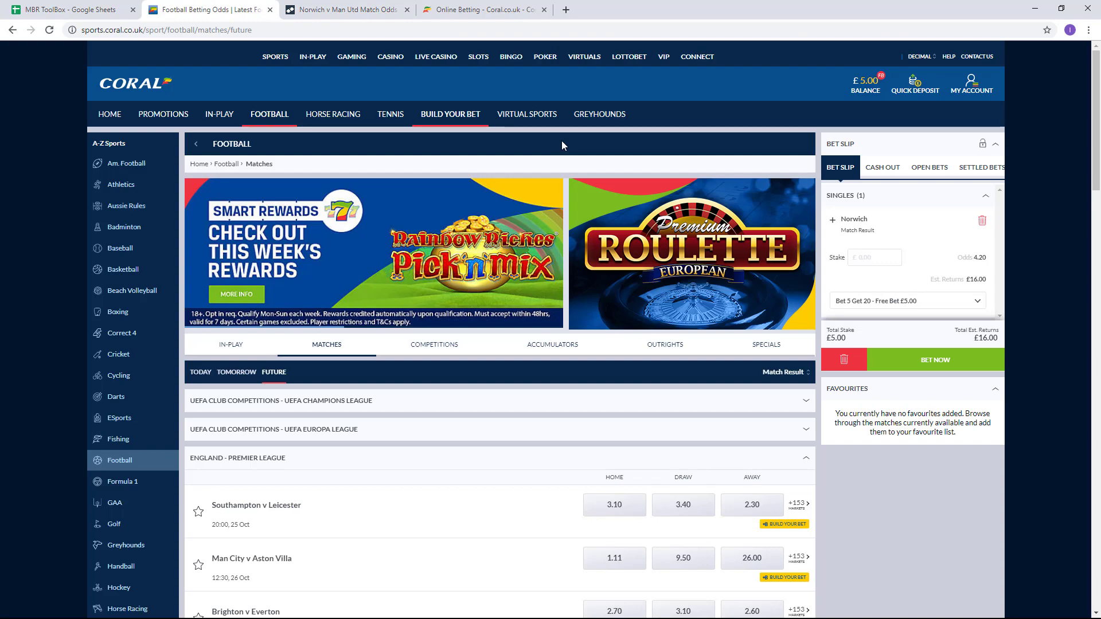
left_click(909, 359)
left_click(367, 13)
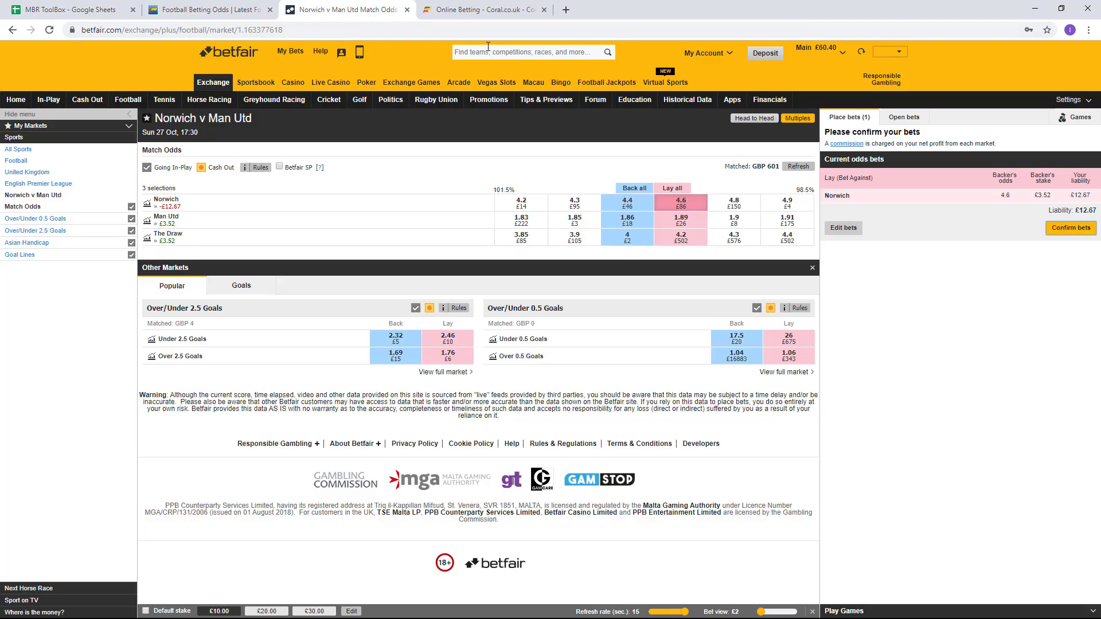
left_click(1053, 229)
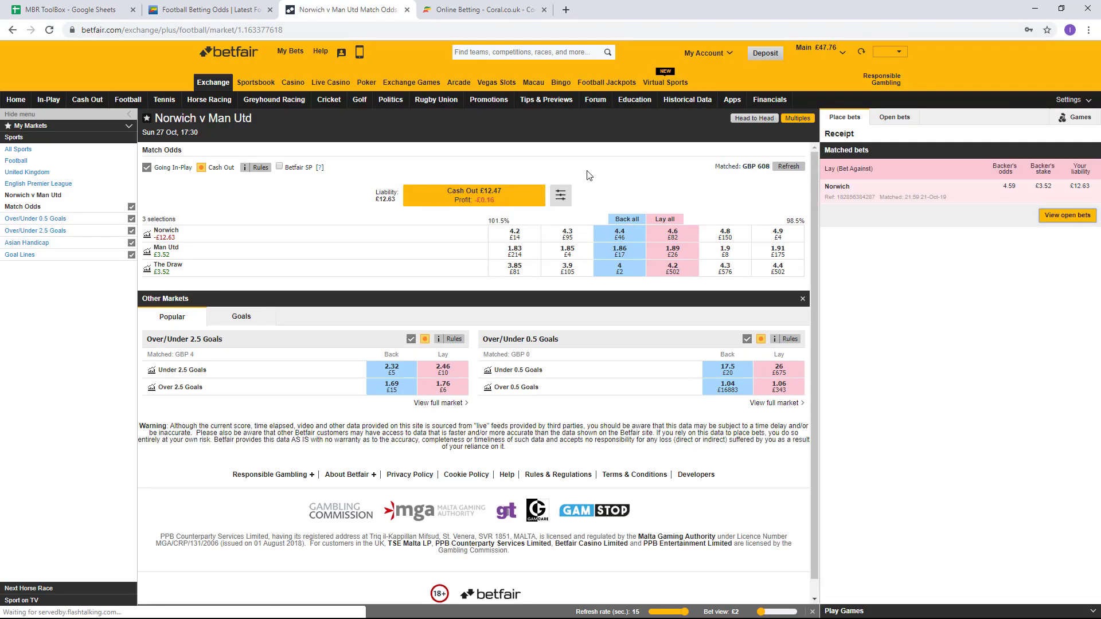
Step: Record a lay stake of £3.52 in row 19 of the spreadsheet's Bet Tracker
left_click(89, 10)
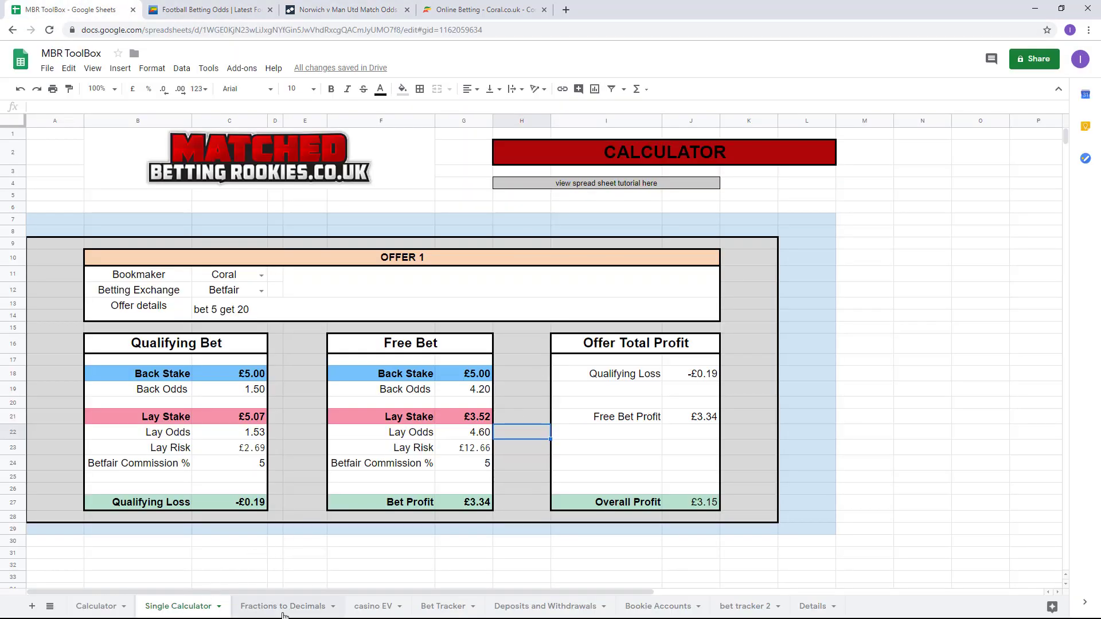
left_click(429, 608)
left_click(920, 278)
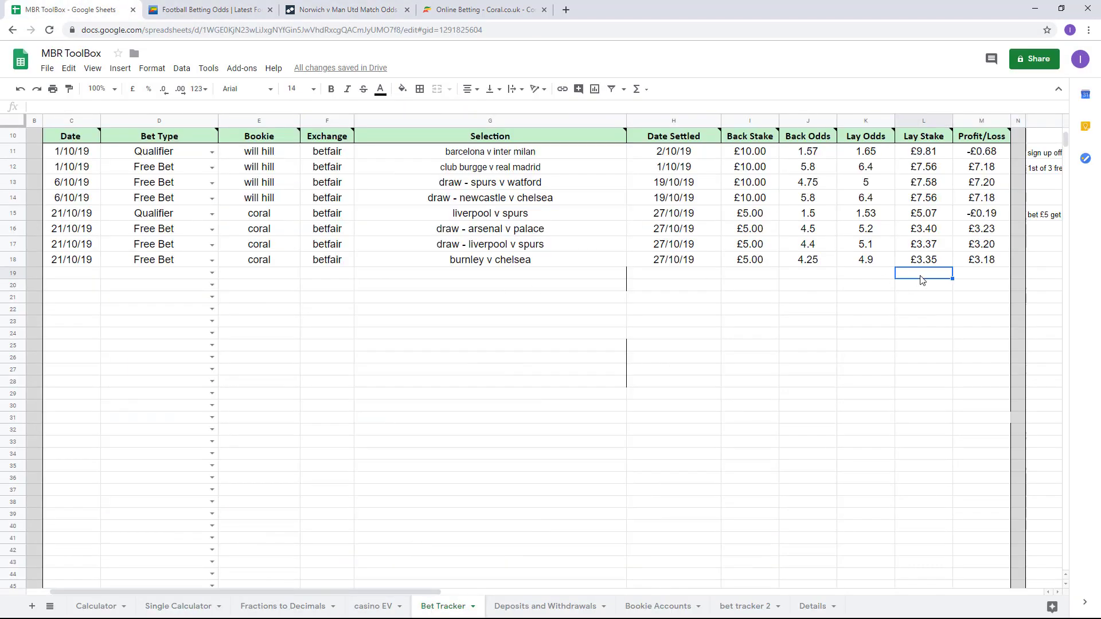
type("3.52")
key("Tab")
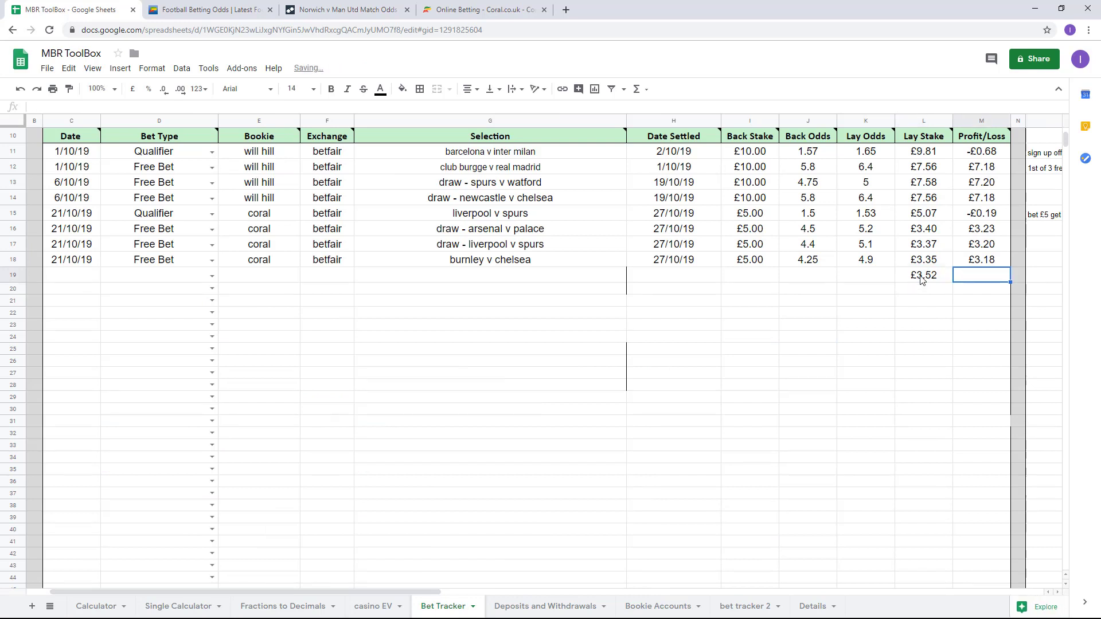
Step: Copy the date, bet type, bookie and exchange from row 18 into row 19
left_click(85, 265)
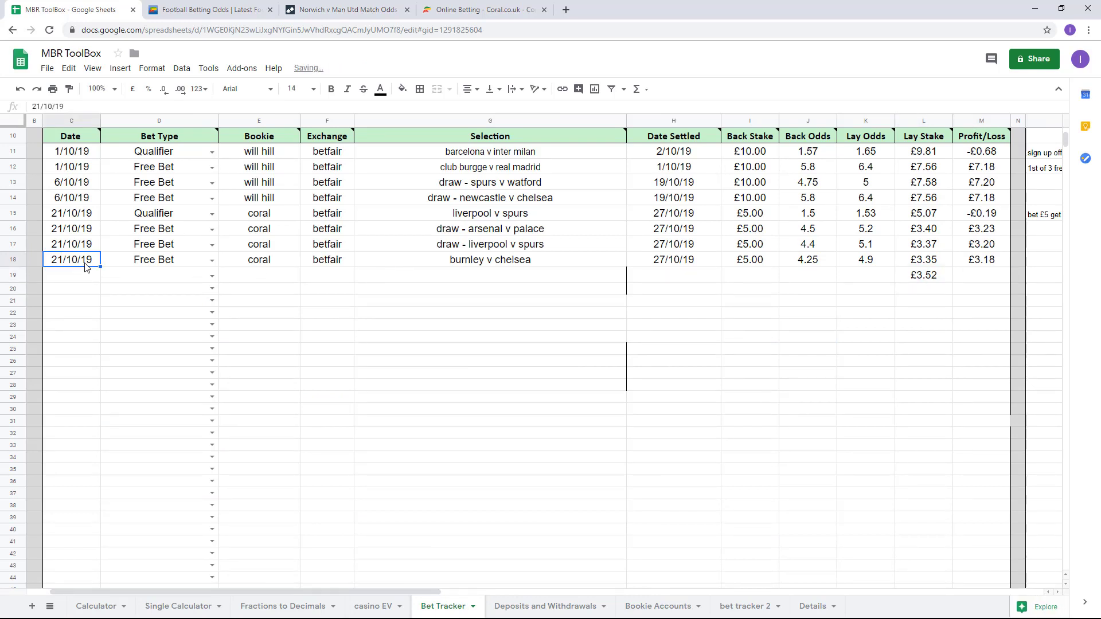
key("shift+Right")
key("shift+Right")
key("shift+Right")
key("ctrl+c")
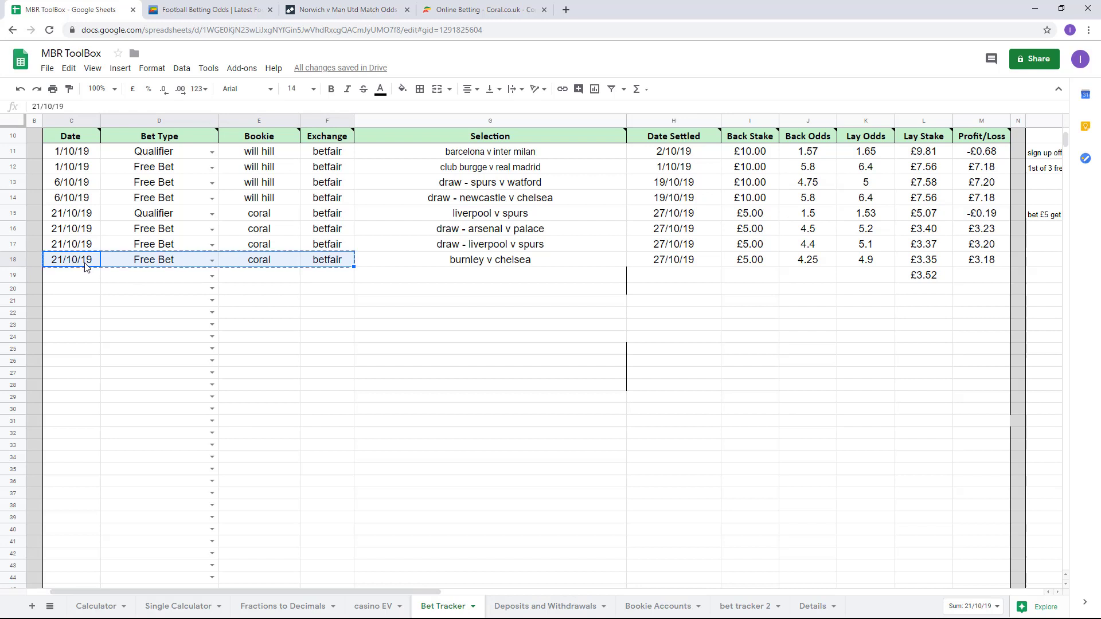
left_click(87, 275)
key("ctrl+v")
Step: Enter "norwich v man united" as the selection in row 19
left_click(480, 266)
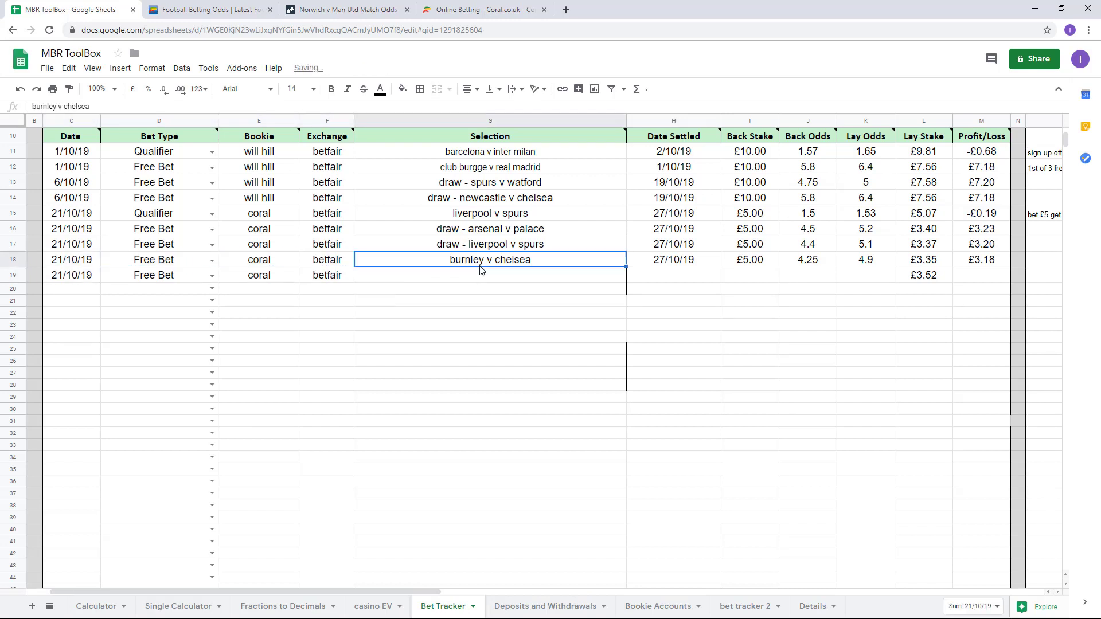
left_click(474, 277)
type("nor")
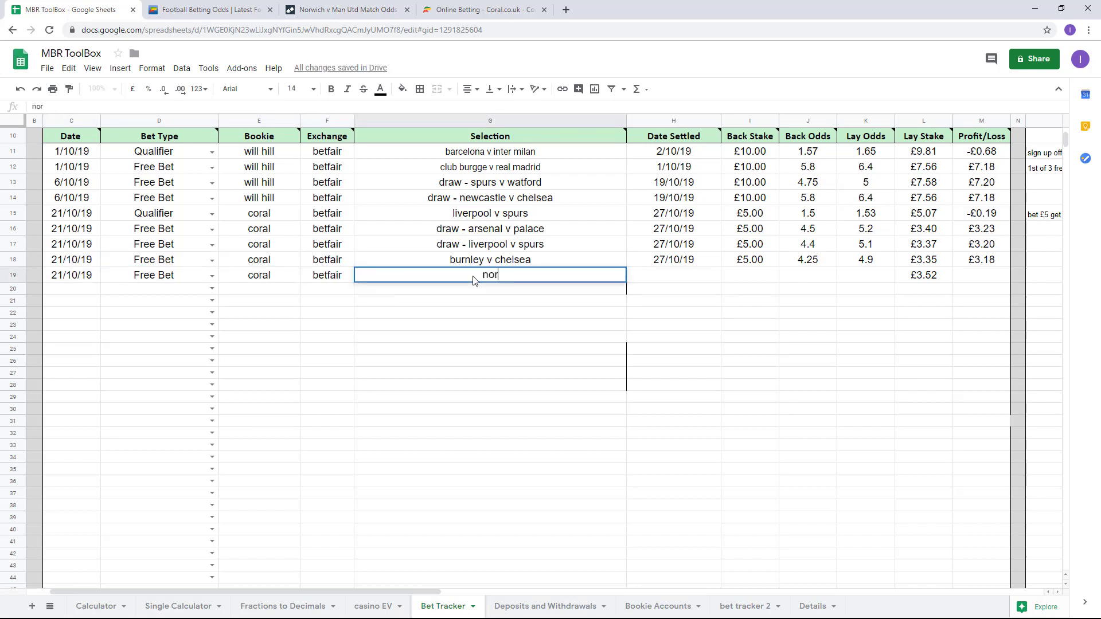
type("wich v man united")
key("Tab")
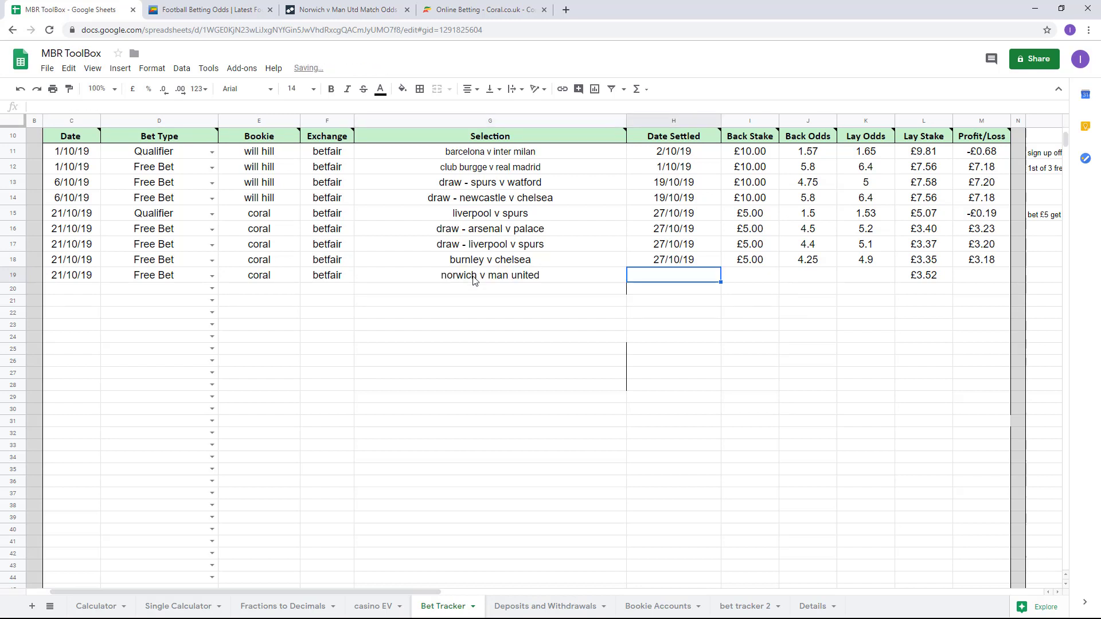
Step: Copy the settled date and back stake from row 18 into row 19
key("Up")
key("shift+Right")
key("ctrl+c")
key("Down")
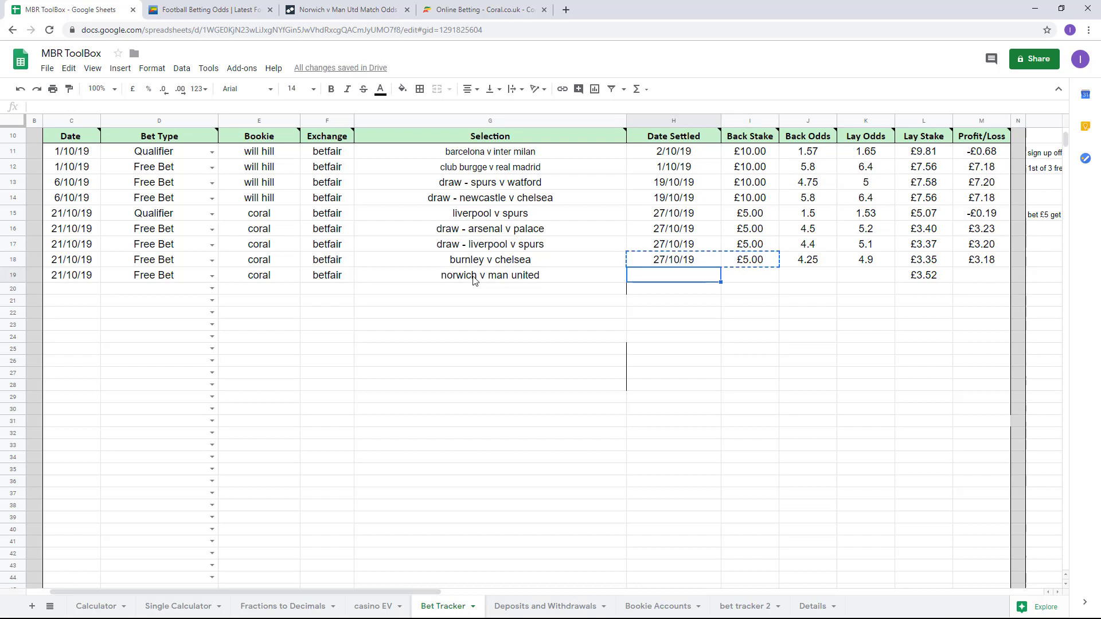
key("ctrl+v")
Step: Record lay odds of 4.6 and back odds of 4.2 in row 19, checking the placed bets on Coral and Betfair
key("Right")
key("Right")
key("Right")
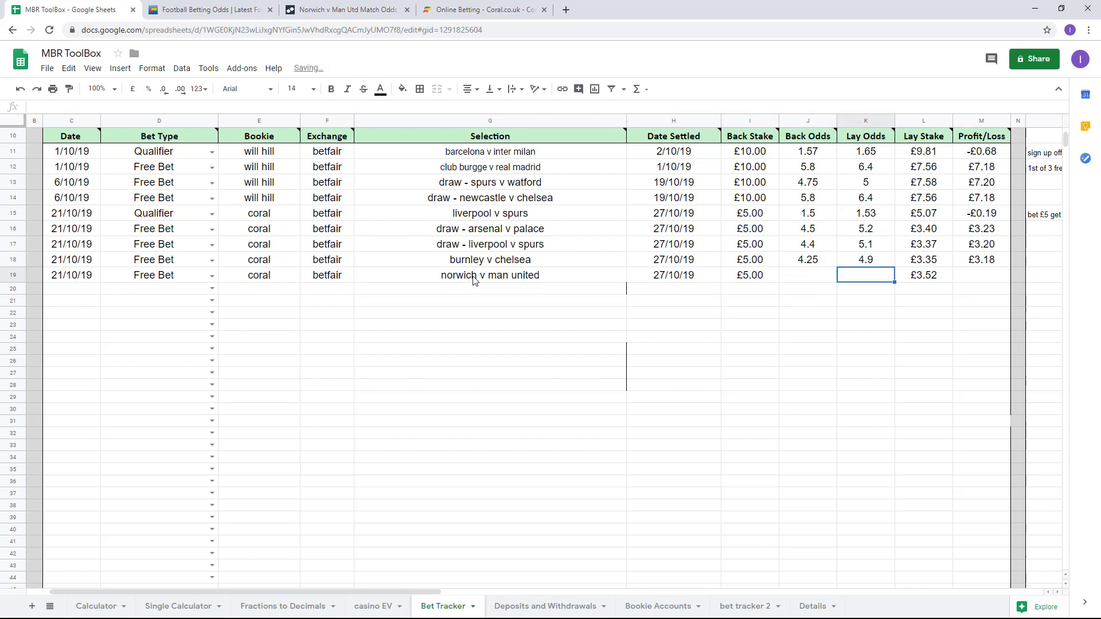
type("4.6")
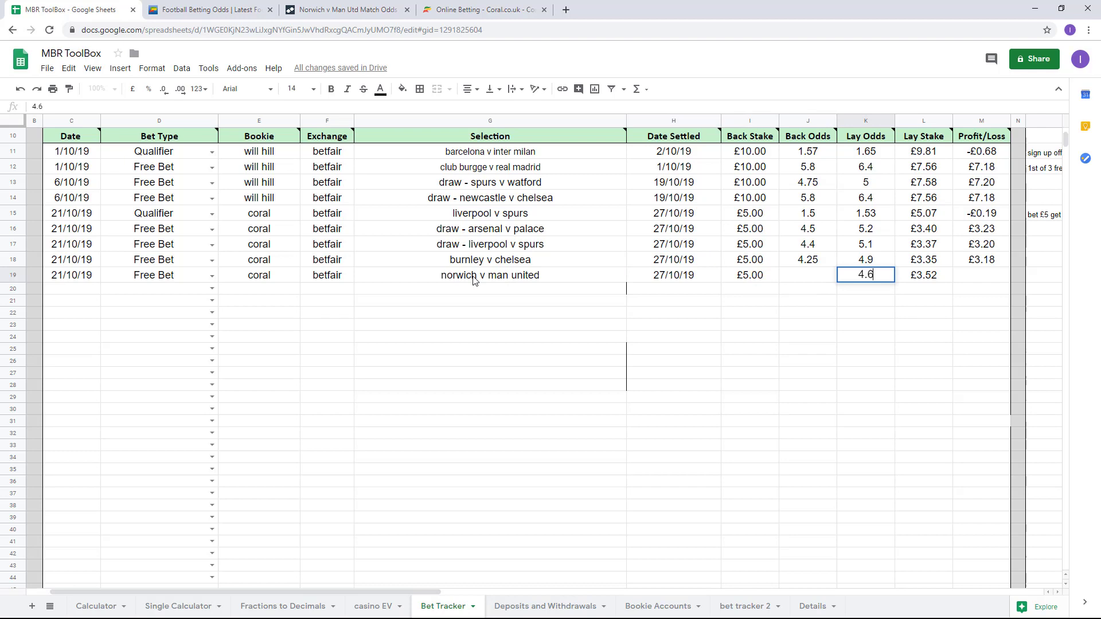
key("Left")
left_click(205, 13)
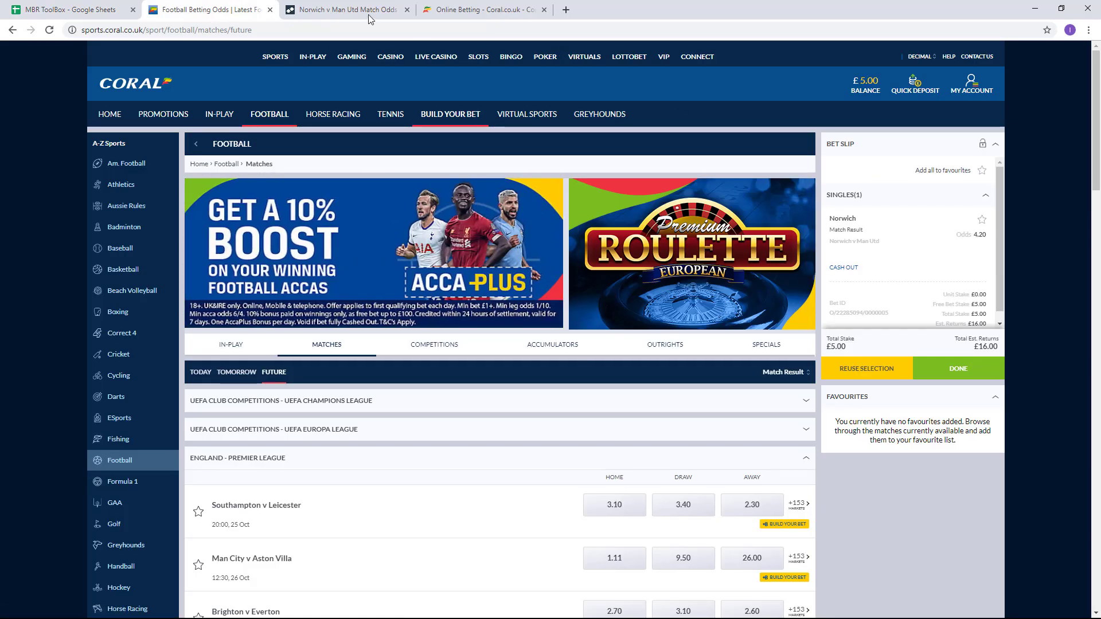
left_click(344, 13)
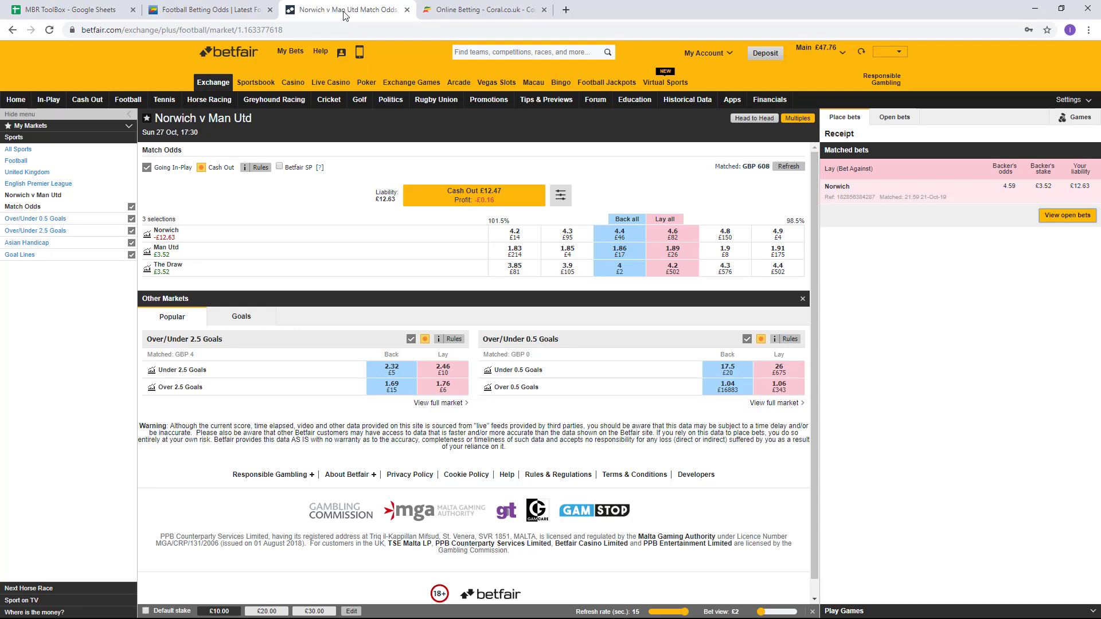
left_click(102, 11)
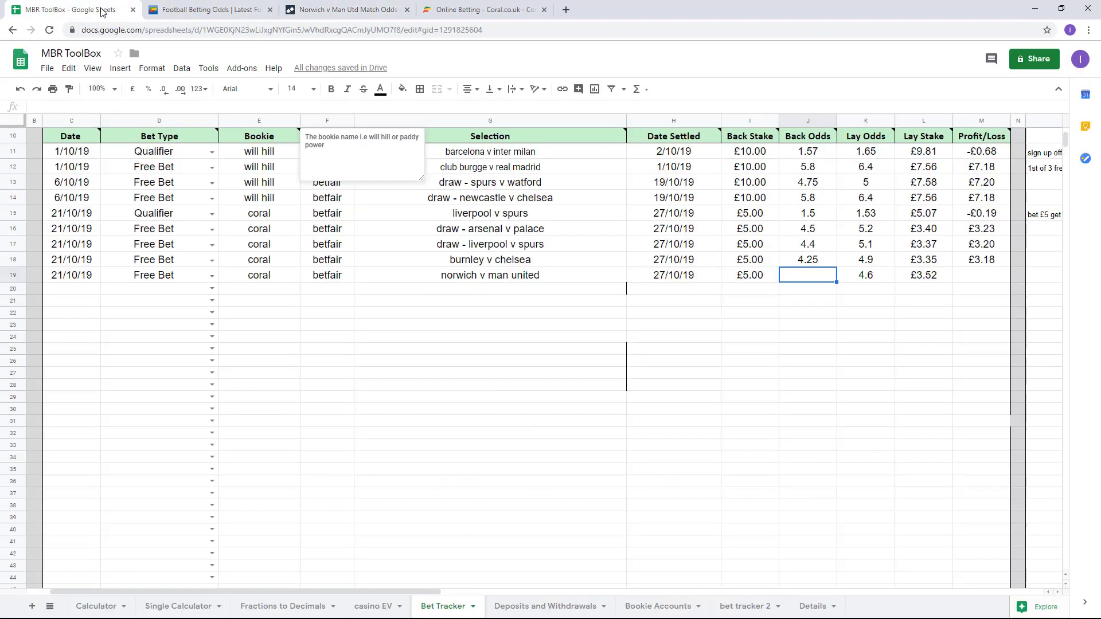
type("4.2")
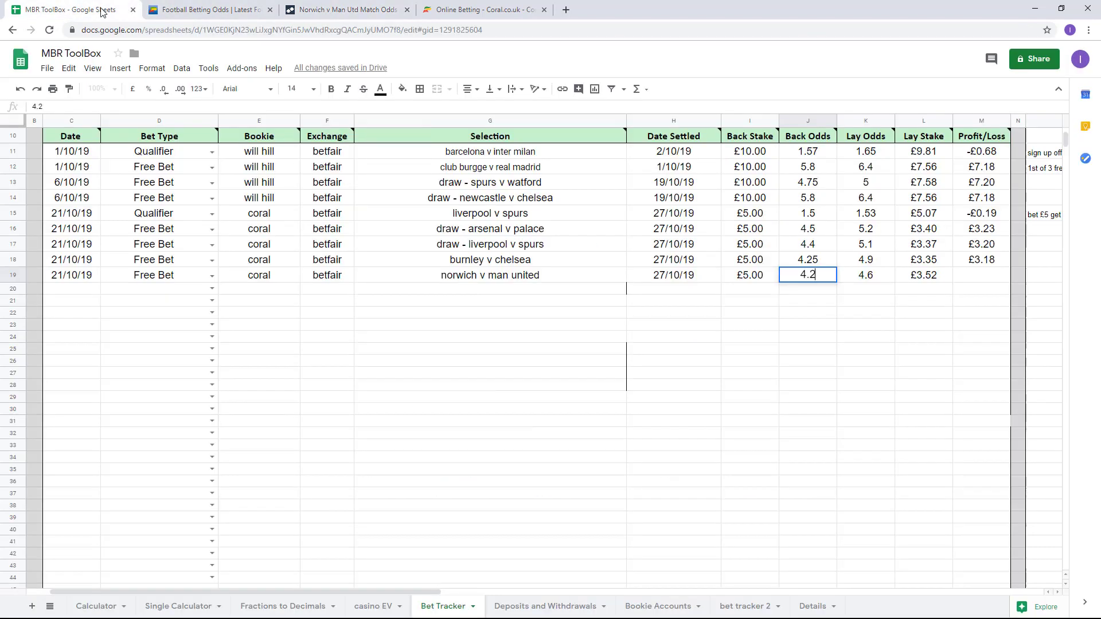
key("Tab")
key("Tab")
key("Tab")
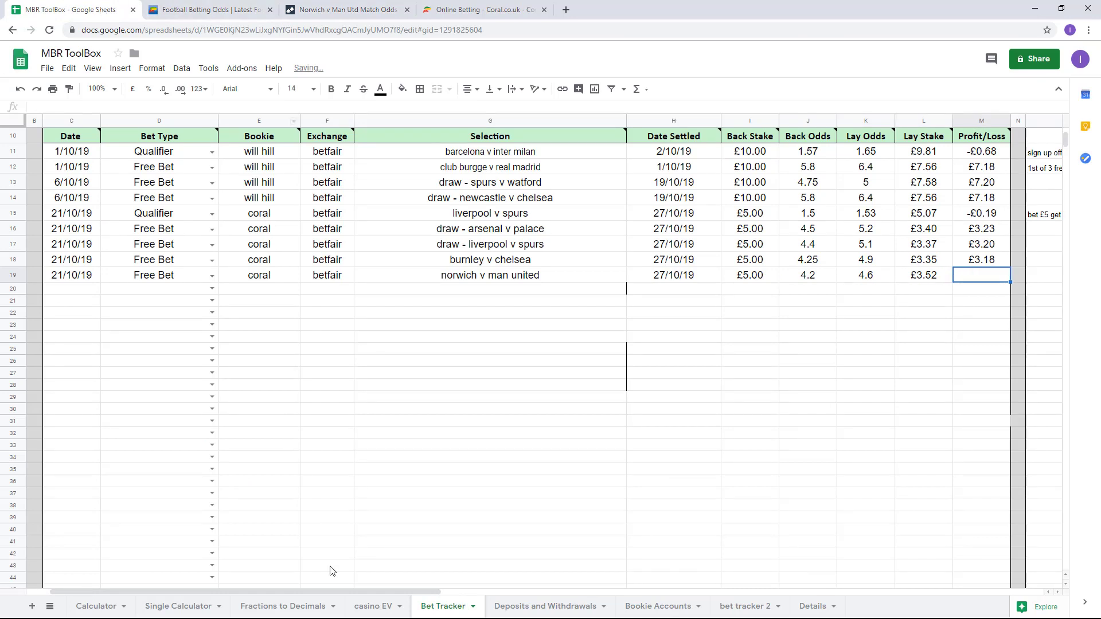
Step: Check the free bet profit in the calculator and record £3.34 as row 19's profit/loss
left_click(195, 610)
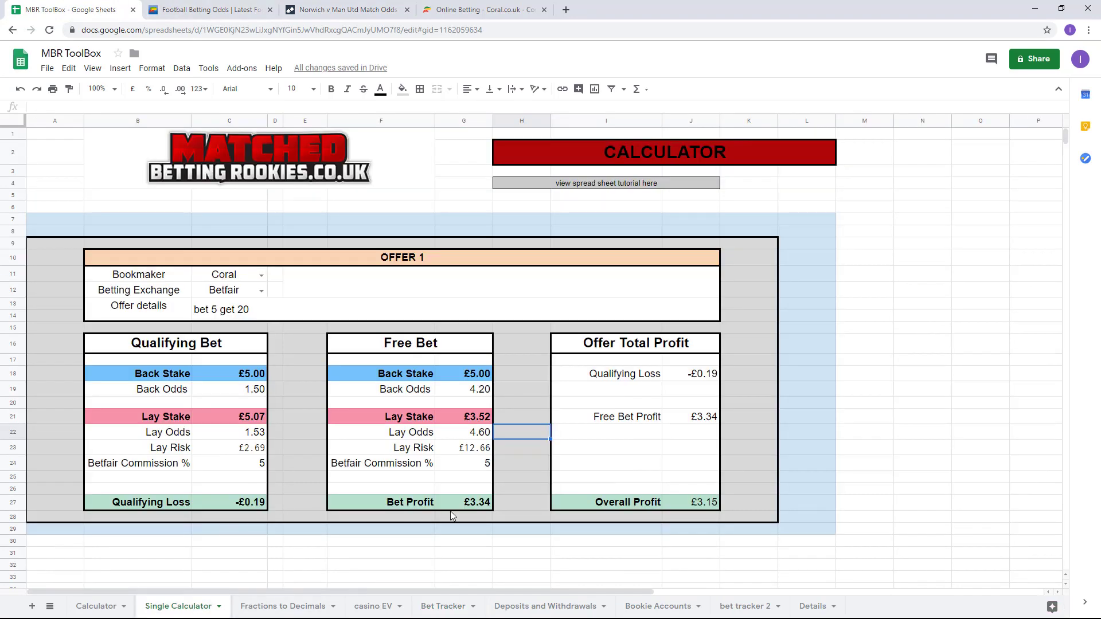
left_click(438, 604)
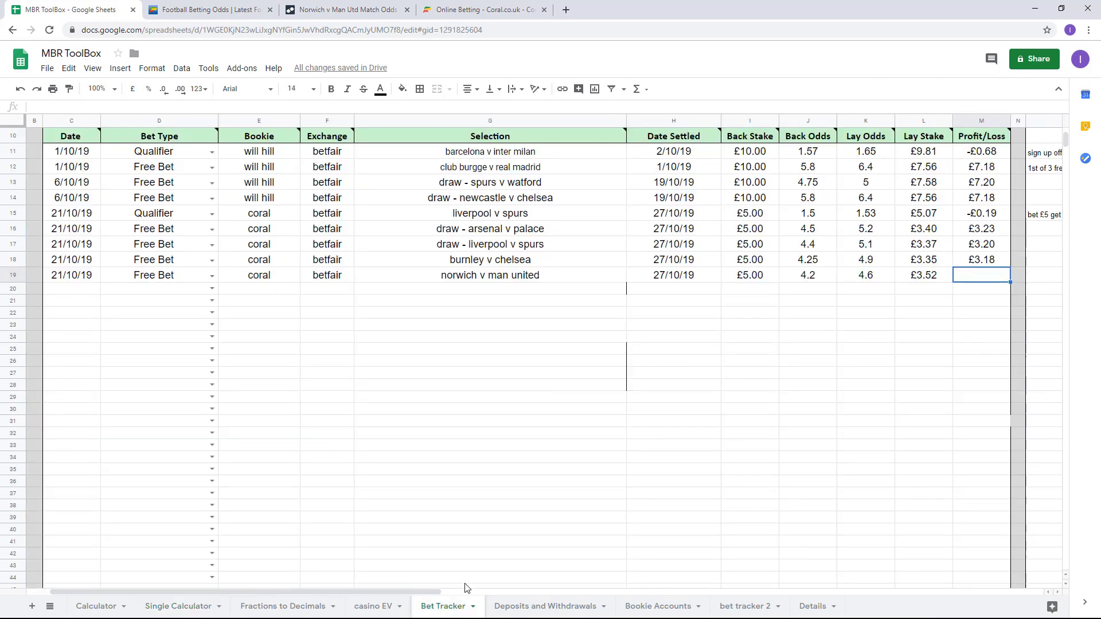
type("3.34")
key("Return")
scroll(588, 439, "up", 3)
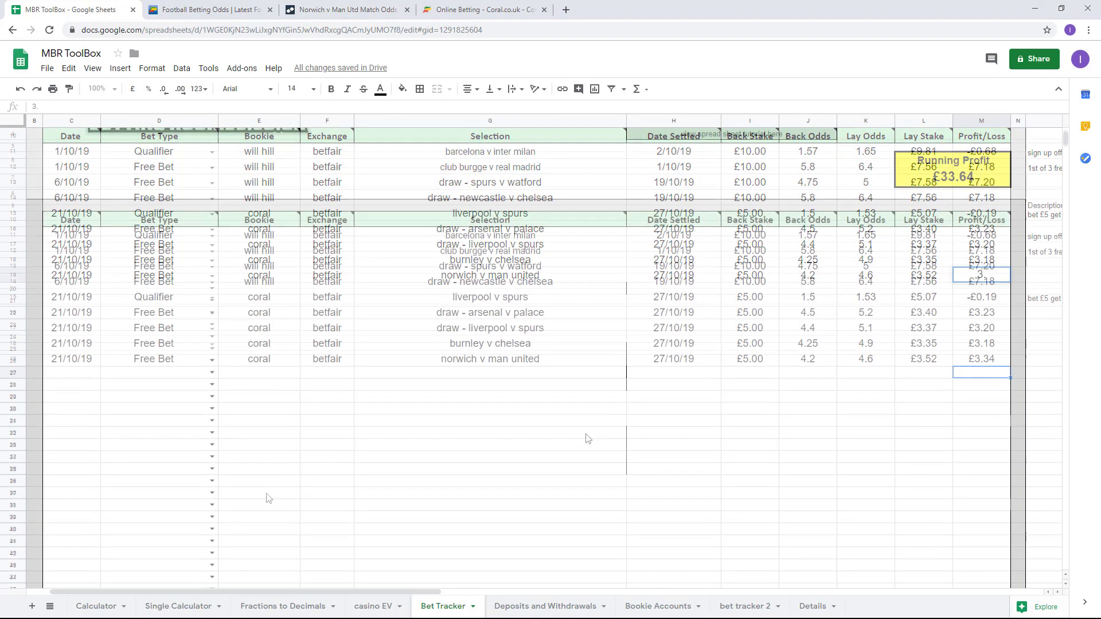